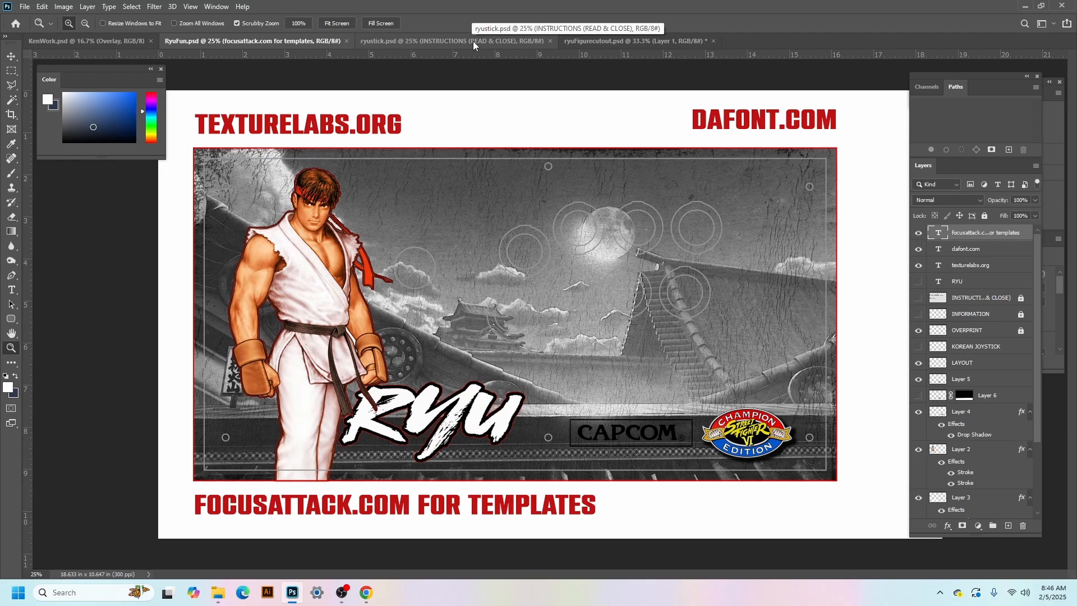
Step: Switch to the ryuFigurecutout.psd document and activate the standard Pen Tool in Path mode
{"action": "left_click", "coordinate": [585, 43]}
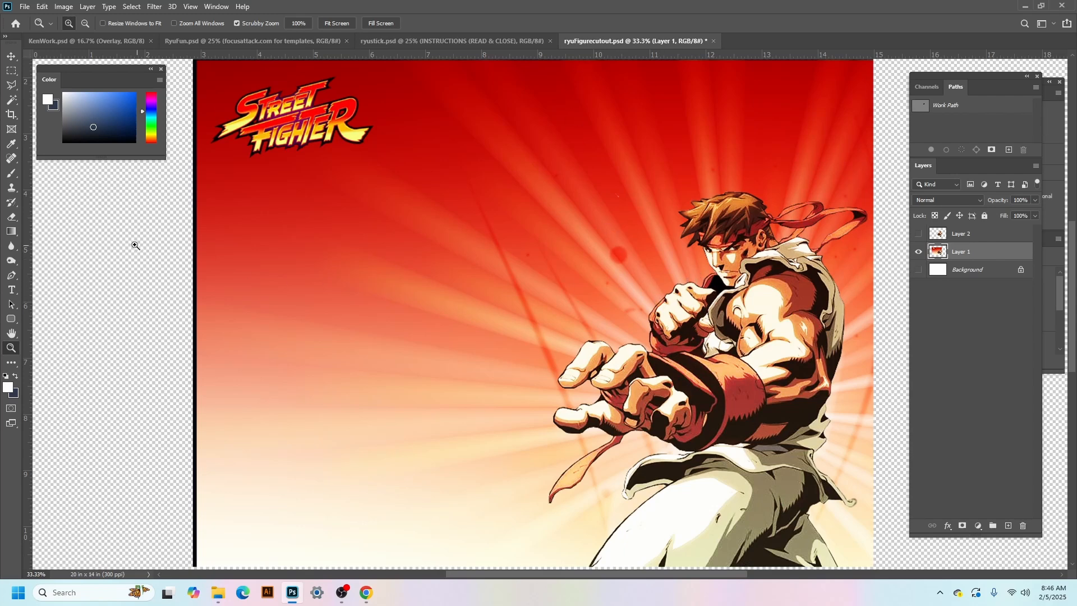
{"action": "left_click", "coordinate": [14, 277]}
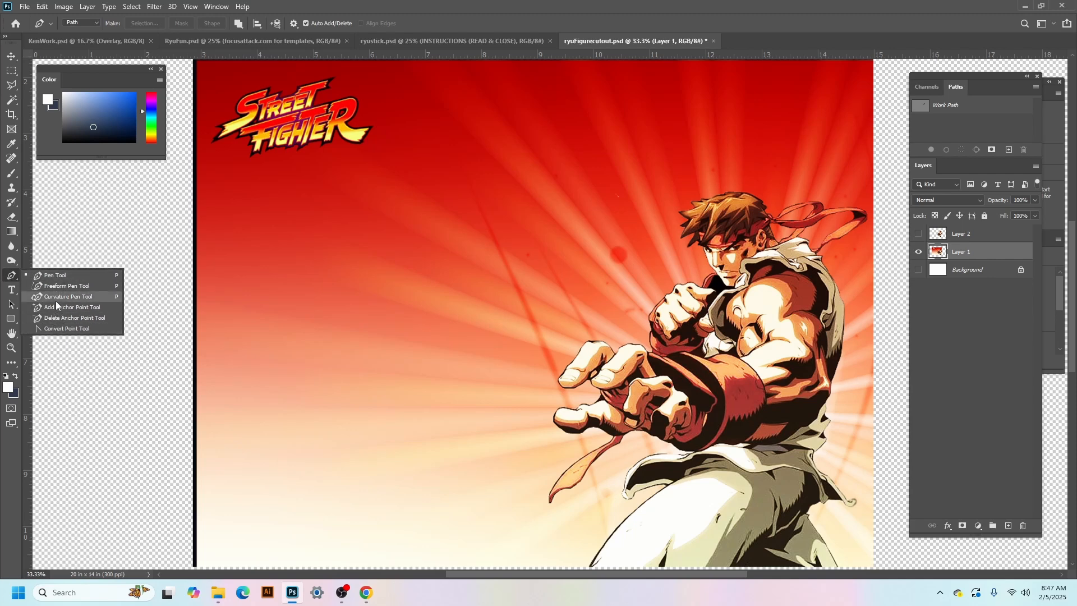
{"action": "left_click", "coordinate": [66, 282]}
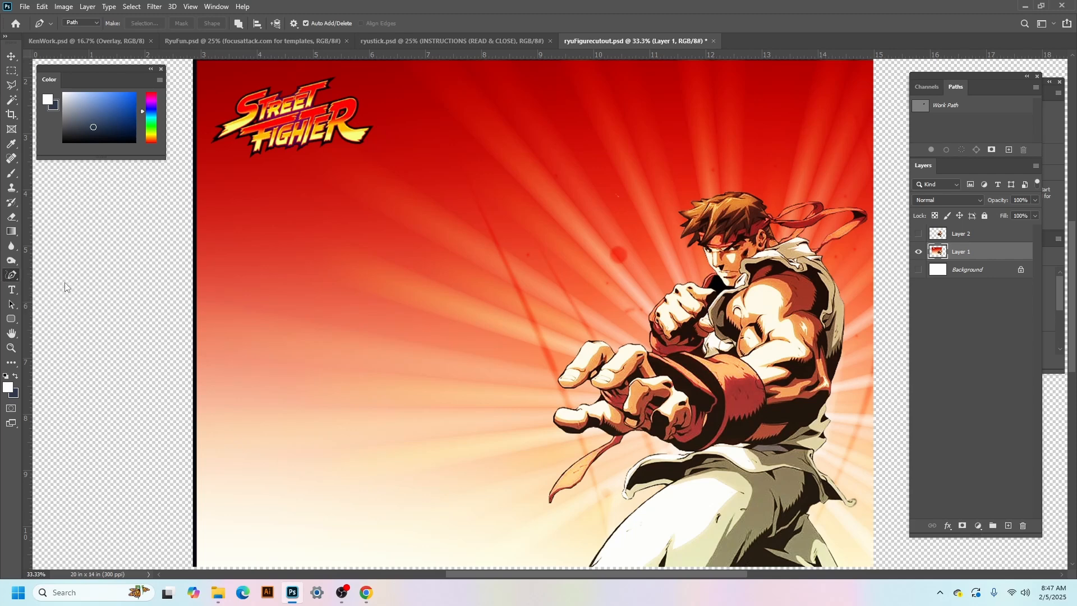
{"action": "left_click", "coordinate": [8, 277]}
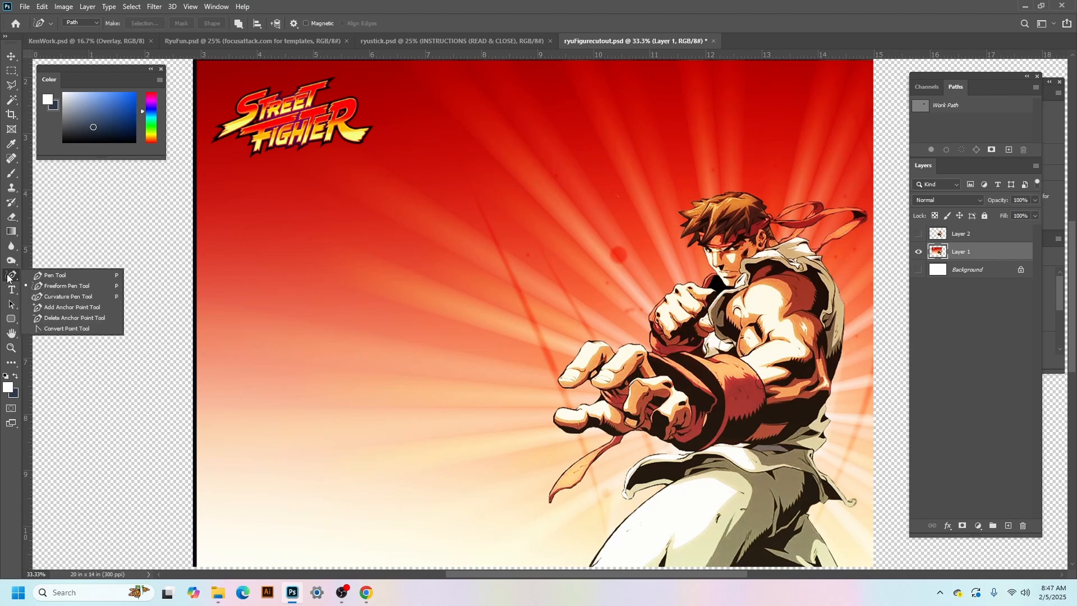
{"action": "left_click", "coordinate": [58, 275]}
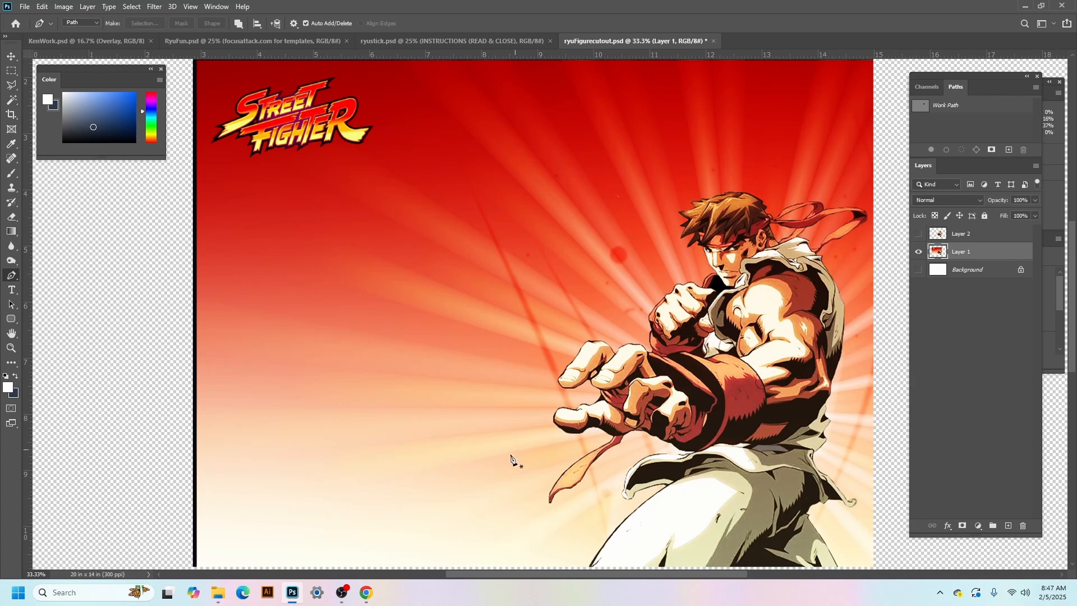
Step: Start a pen path where the thigh meets the image's lower edge and trace up the thigh to the jacket flap
{"action": "key", "text": "z"}
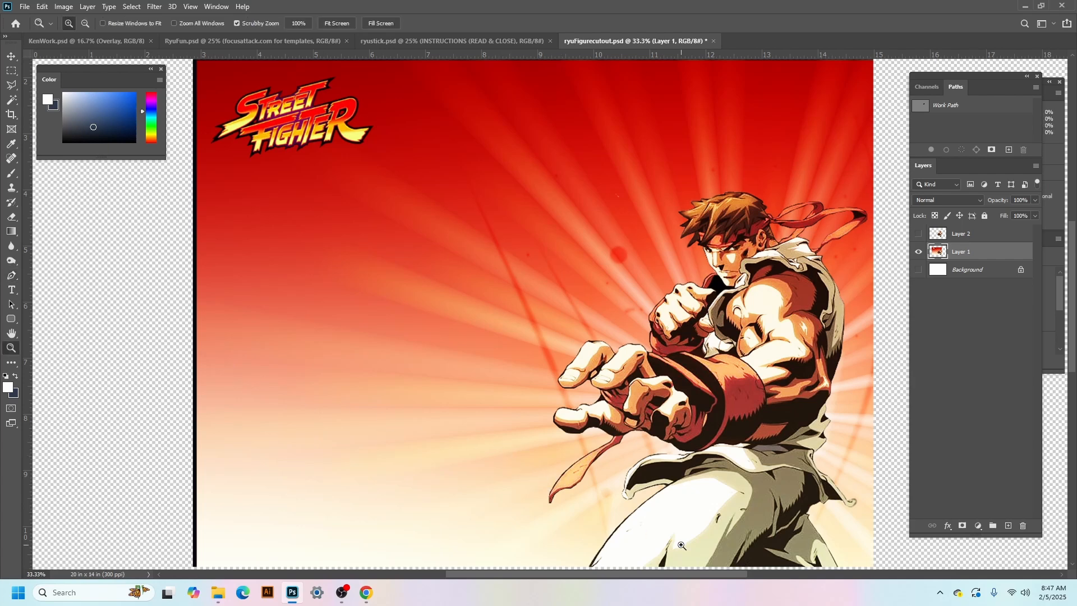
{"action": "left_click", "coordinate": [661, 530]}
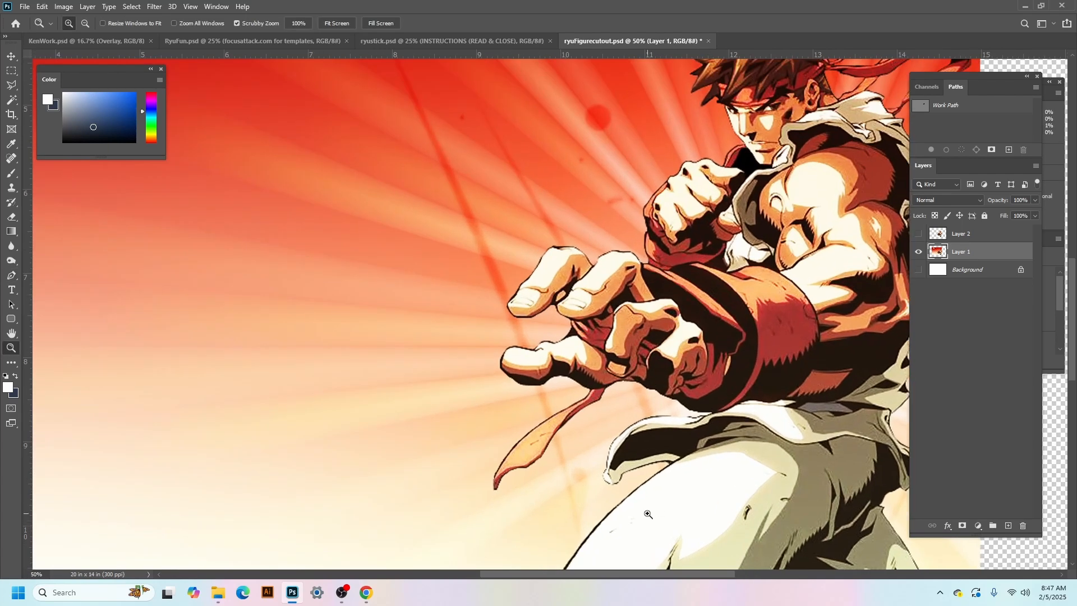
{"action": "left_click", "coordinate": [648, 514]}
{"action": "left_click_drag", "start_coordinate": [621, 501], "coordinate": [603, 326]}
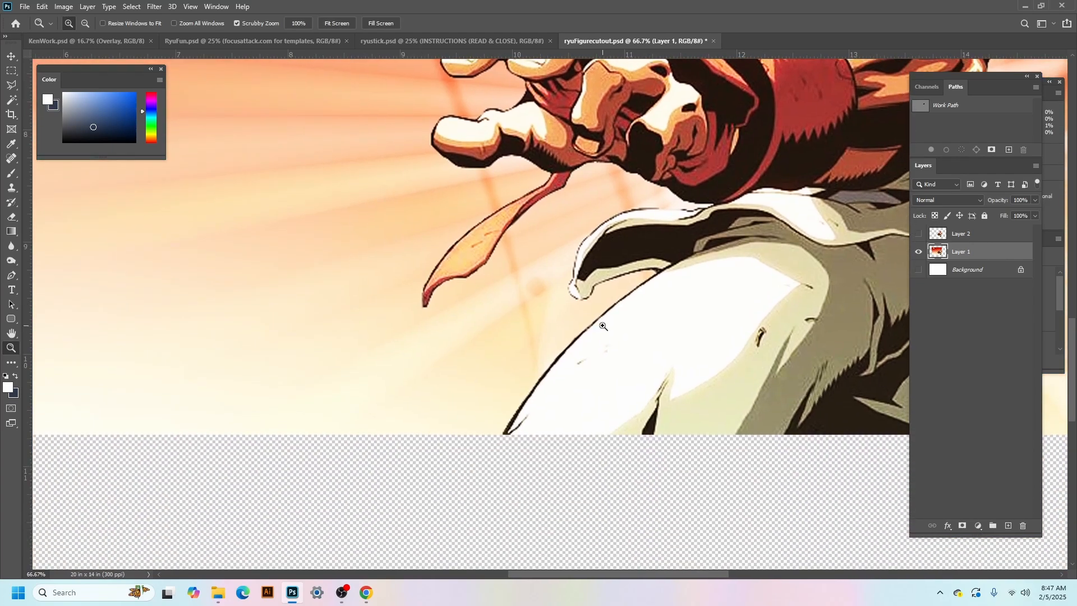
{"action": "left_click_drag", "start_coordinate": [487, 248], "coordinate": [515, 287]}
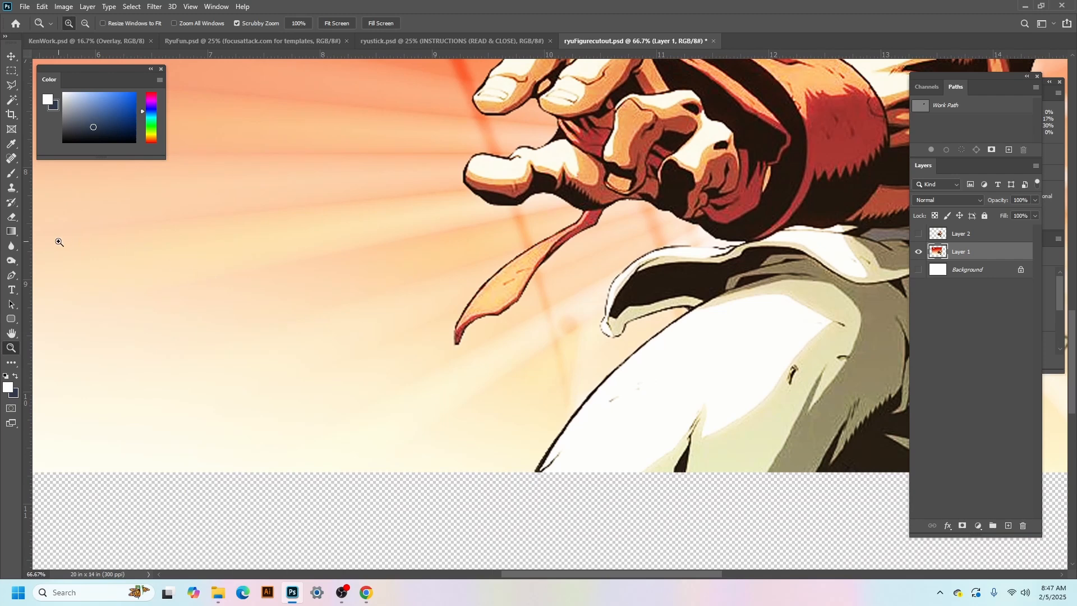
{"action": "left_click", "coordinate": [11, 275]}
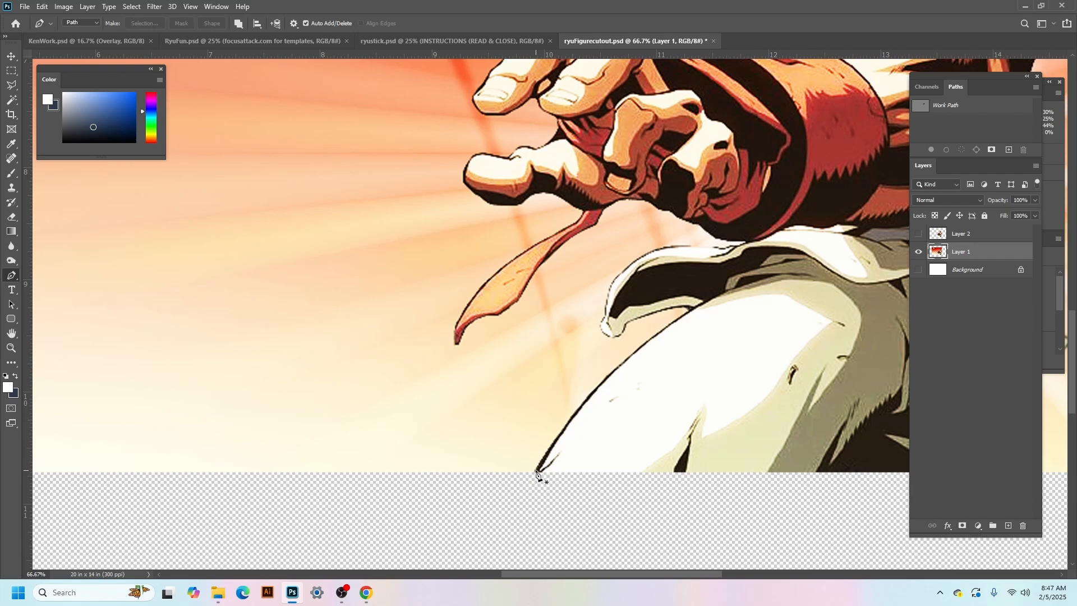
{"action": "left_click", "coordinate": [535, 473]}
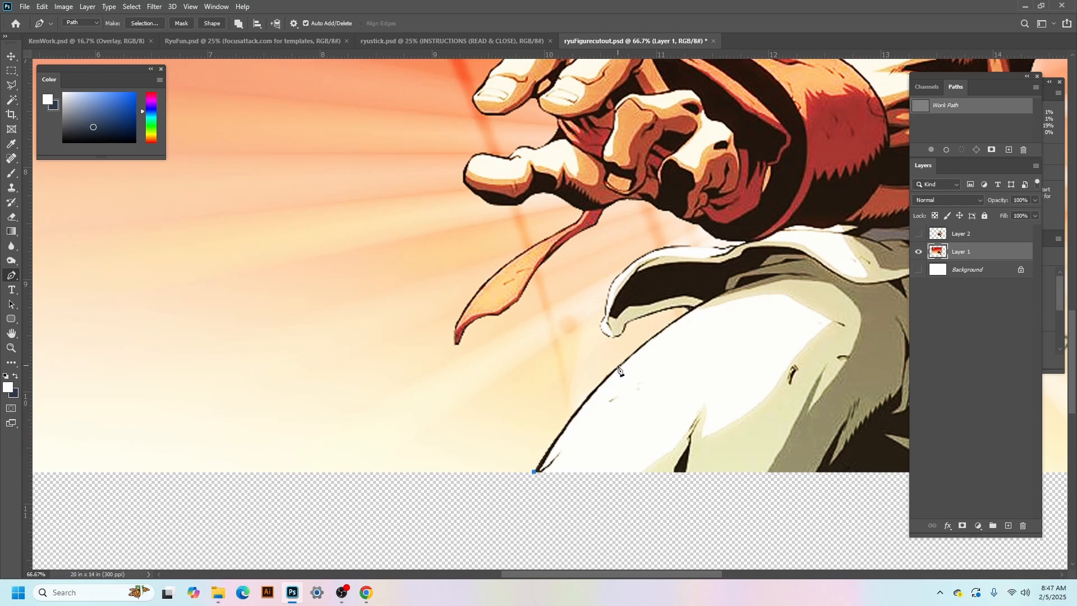
{"action": "left_click_drag", "start_coordinate": [619, 365], "coordinate": [652, 335]}
{"action": "left_click", "coordinate": [689, 310]}
{"action": "left_click_drag", "start_coordinate": [654, 314], "coordinate": [624, 327]}
{"action": "left_click", "coordinate": [624, 326]}
{"action": "left_click", "coordinate": [627, 326], "text": "ctrl"}
{"action": "key", "text": "ctrl+z"}
Step: Trace the path along the jacket flap's underside, around its tip and onto its upper edge
{"action": "left_click_drag", "start_coordinate": [665, 309], "coordinate": [648, 321]}
{"action": "left_click", "coordinate": [626, 324]}
{"action": "left_click_drag", "start_coordinate": [612, 337], "coordinate": [605, 316]}
{"action": "left_click_drag", "start_coordinate": [609, 290], "coordinate": [612, 283]}
{"action": "left_click", "coordinate": [622, 273]}
{"action": "left_click_drag", "start_coordinate": [656, 251], "coordinate": [668, 247]}
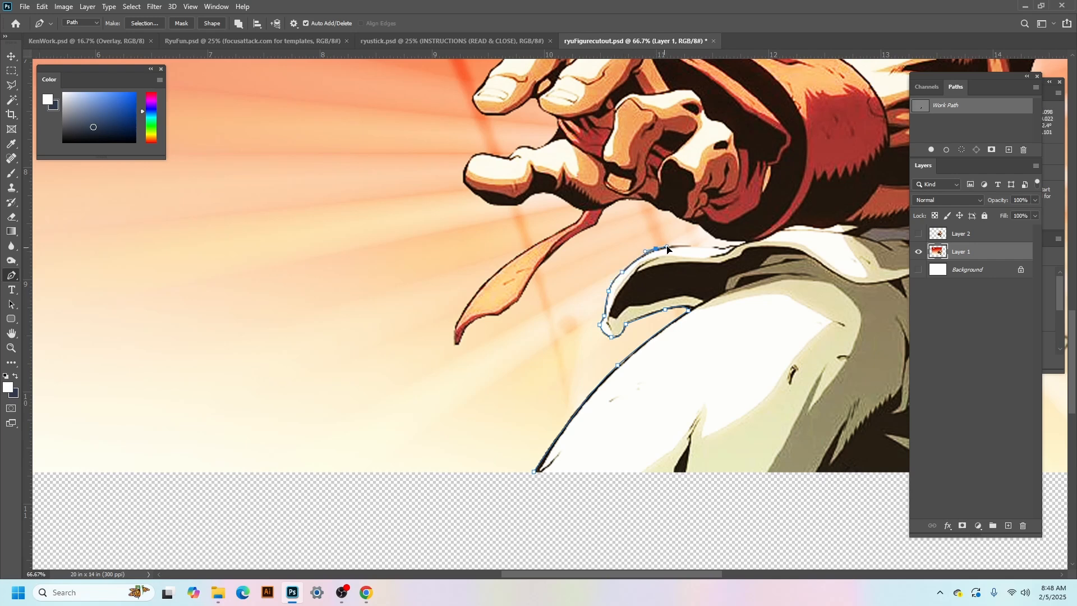
Step: Continue the path along the flap's upper edge to where it meets the outstretched arm's glove
{"action": "left_click", "coordinate": [721, 247]}
{"action": "left_click", "coordinate": [730, 245]}
{"action": "left_click", "coordinate": [737, 242]}
{"action": "left_click", "coordinate": [746, 241]}
Step: Trace the underside of the glove and palm back to the hanging ribbon
{"action": "left_click", "coordinate": [712, 235]}
{"action": "left_click", "coordinate": [685, 220]}
{"action": "left_click", "coordinate": [674, 213]}
{"action": "left_click", "coordinate": [670, 212]}
{"action": "left_click", "coordinate": [662, 210]}
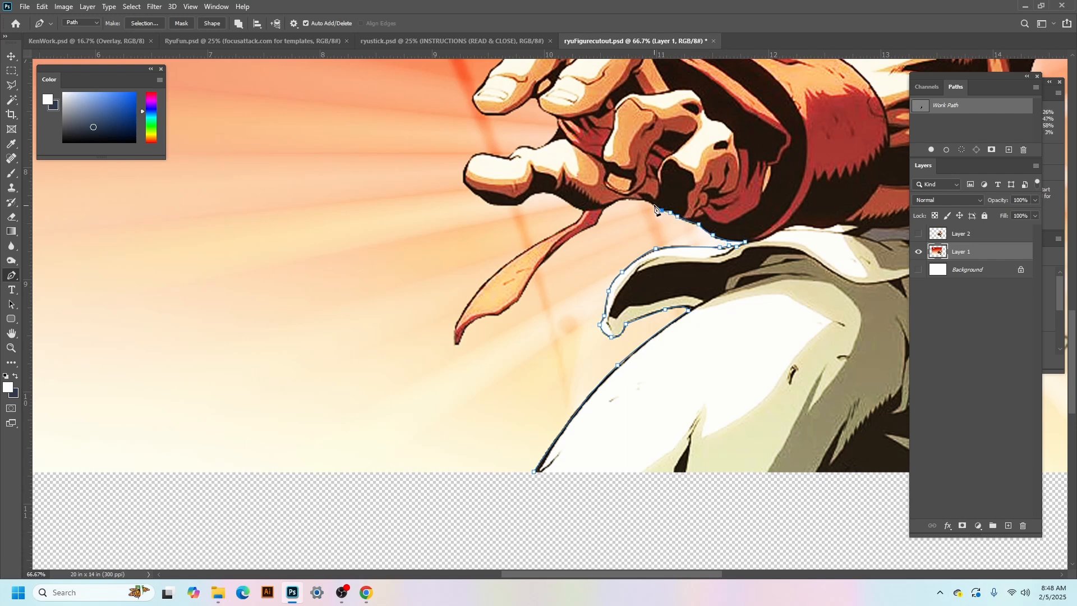
{"action": "left_click", "coordinate": [647, 201]}
{"action": "left_click_drag", "start_coordinate": [627, 199], "coordinate": [618, 202]}
{"action": "left_click", "coordinate": [605, 208]}
Step: Outline the hanging ribbon down its lower edge, around the pointed tip and back up to the hand
{"action": "left_click", "coordinate": [596, 225]}
{"action": "left_click_drag", "start_coordinate": [557, 251], "coordinate": [543, 266]}
{"action": "left_click", "coordinate": [519, 302]}
{"action": "left_click", "coordinate": [499, 316]}
{"action": "left_click_drag", "start_coordinate": [474, 321], "coordinate": [467, 329]}
{"action": "left_click", "coordinate": [458, 345]}
{"action": "left_click_drag", "start_coordinate": [471, 301], "coordinate": [486, 281]}
{"action": "left_click_drag", "start_coordinate": [536, 245], "coordinate": [584, 215]}
Step: Trace the path around the outstretched hand's thumb up to the gap below the fingers
{"action": "left_click", "coordinate": [561, 198]}
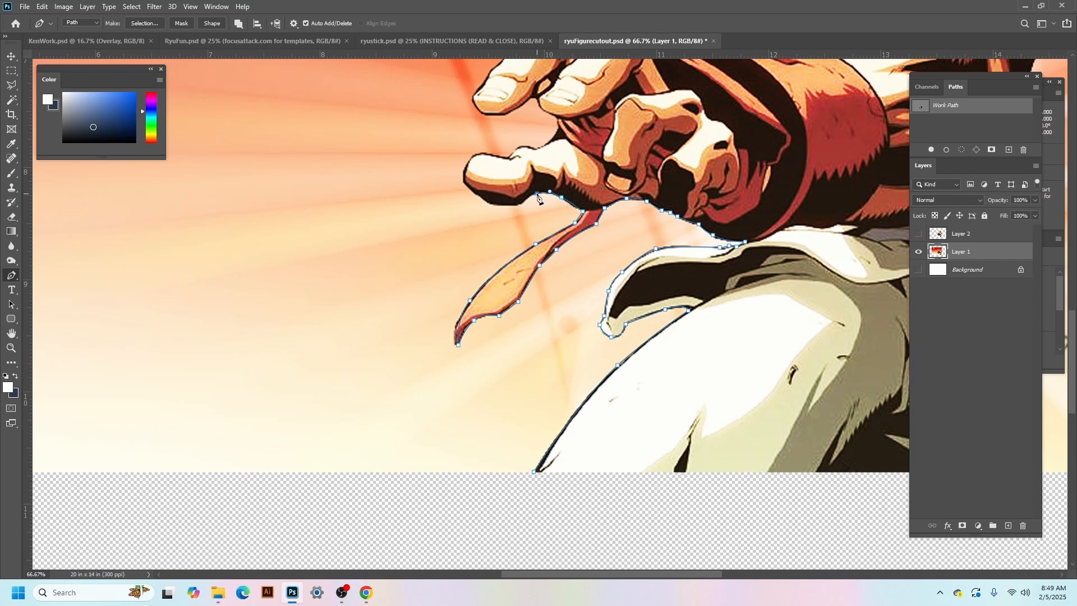
{"action": "left_click", "coordinate": [519, 205]}
{"action": "left_click", "coordinate": [491, 205]}
{"action": "left_click", "coordinate": [476, 197]}
{"action": "left_click", "coordinate": [463, 183]}
{"action": "left_click_drag", "start_coordinate": [470, 157], "coordinate": [480, 155]}
{"action": "left_click_drag", "start_coordinate": [523, 146], "coordinate": [529, 147]}
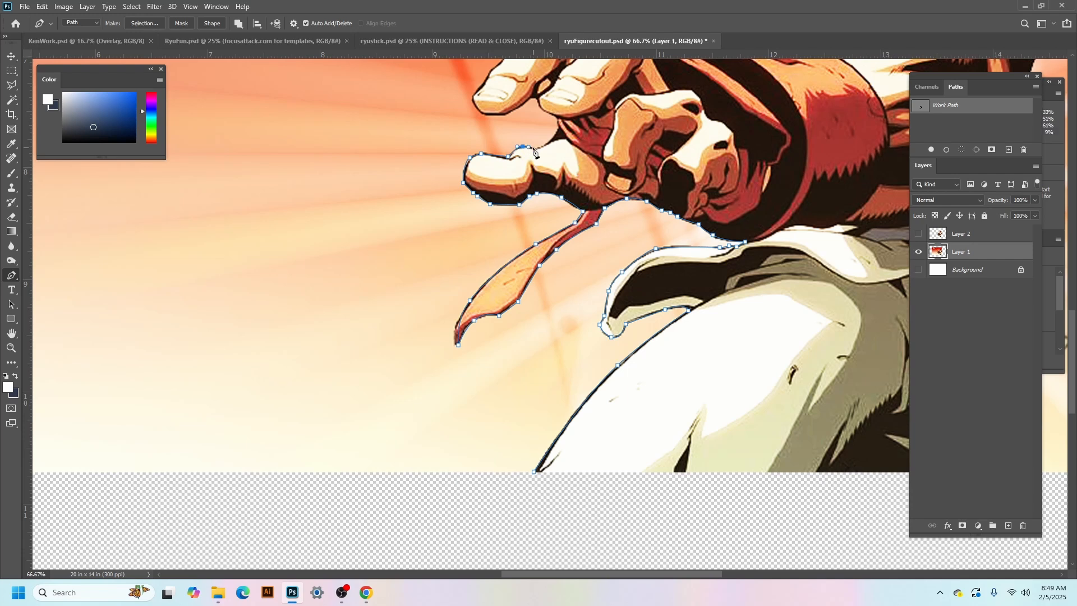
{"action": "left_click", "coordinate": [536, 149]}
{"action": "left_click", "coordinate": [552, 137]}
{"action": "left_click", "coordinate": [558, 121]}
Step: Outline the foremost finger from its underside around the fingertip and over the knuckle to the next finger
{"action": "left_click_drag", "start_coordinate": [494, 115], "coordinate": [480, 114]}
{"action": "left_click", "coordinate": [472, 97]}
{"action": "left_click_drag", "start_coordinate": [475, 106], "coordinate": [474, 101]}
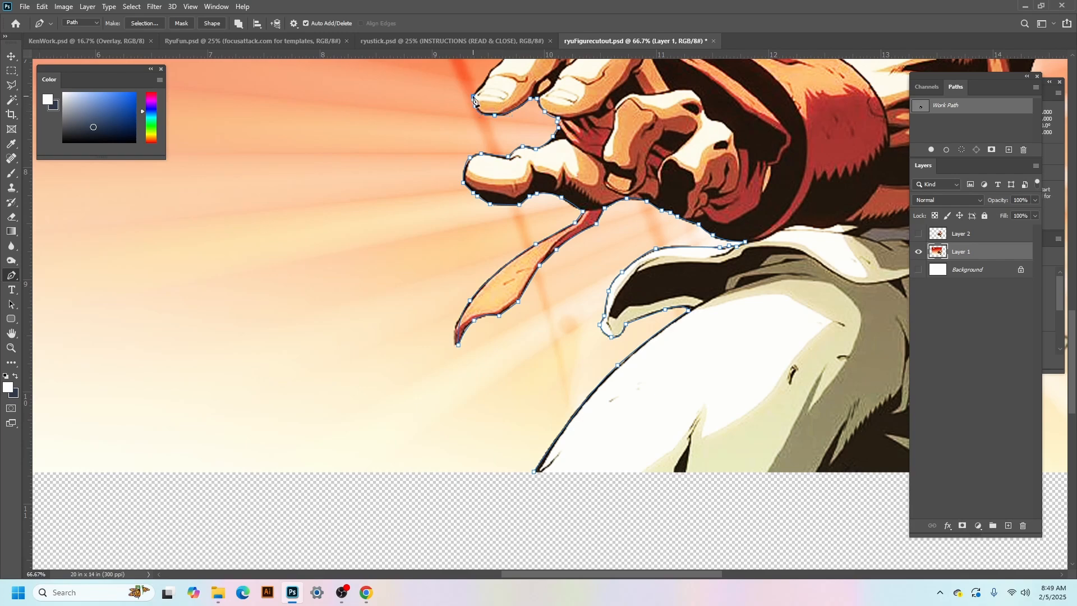
{"action": "left_click_drag", "start_coordinate": [501, 90], "coordinate": [356, 246]}
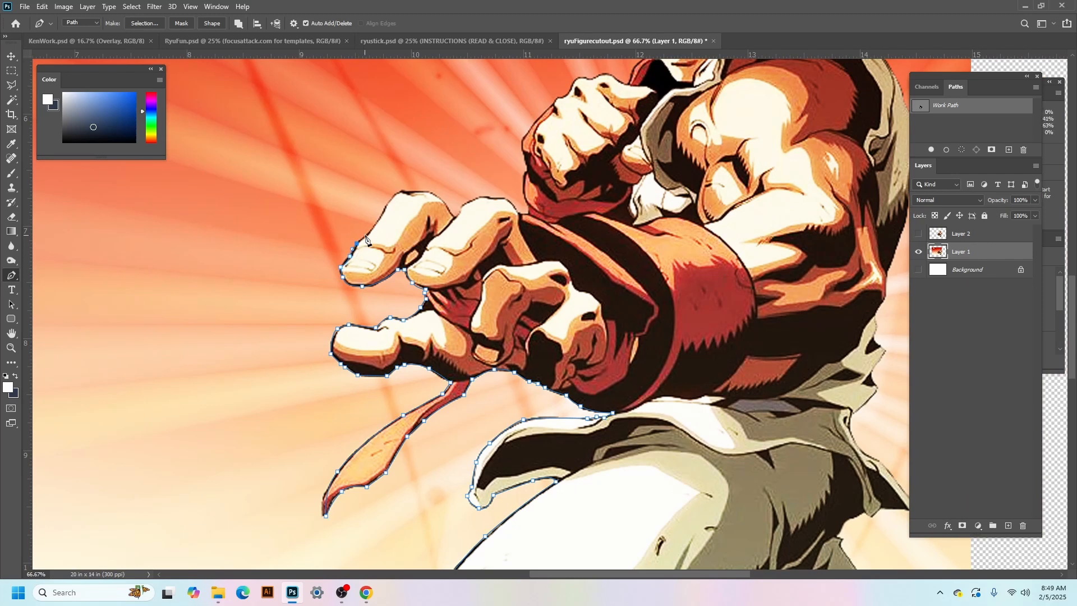
{"action": "left_click", "coordinate": [370, 231]}
{"action": "left_click", "coordinate": [385, 211]}
{"action": "left_click", "coordinate": [400, 192]}
{"action": "left_click", "coordinate": [429, 193]}
{"action": "left_click", "coordinate": [443, 200]}
{"action": "left_click", "coordinate": [454, 216]}
Step: Trace over the top of the second finger and knuckle to the wrist of the raised fist
{"action": "left_click_drag", "start_coordinate": [459, 212], "coordinate": [461, 207]}
{"action": "left_click", "coordinate": [476, 199]}
{"action": "left_click", "coordinate": [487, 197]}
{"action": "left_click", "coordinate": [502, 197]}
{"action": "left_click", "coordinate": [505, 198]}
{"action": "left_click", "coordinate": [514, 203]}
{"action": "left_click", "coordinate": [518, 213]}
{"action": "left_click", "coordinate": [528, 210]}
Step: Trace the outer edge of the raised fist from the wrist over the knuckles
{"action": "left_click", "coordinate": [522, 187]}
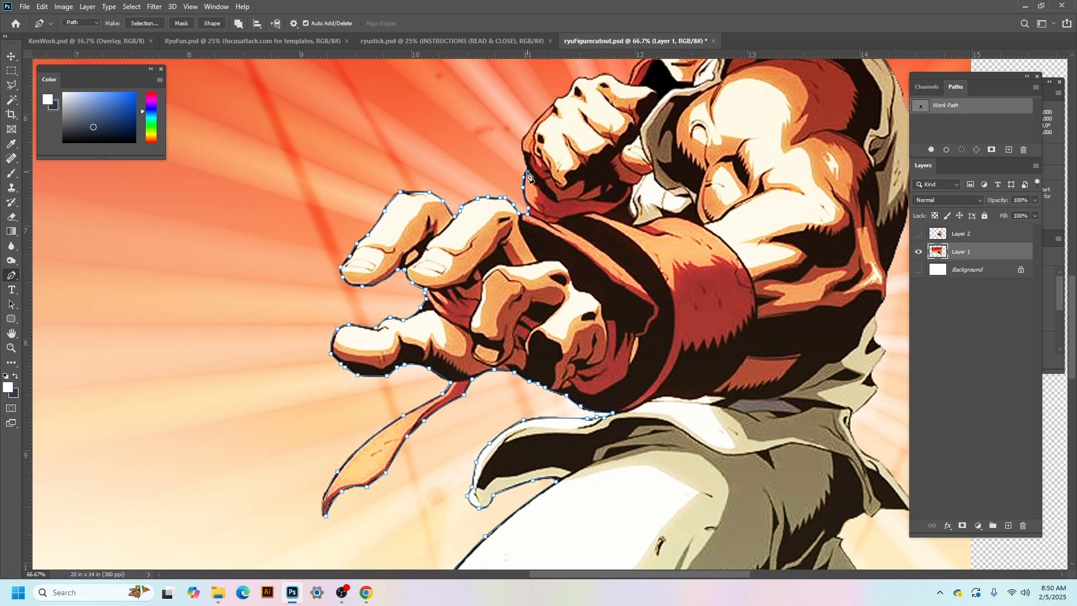
{"action": "left_click", "coordinate": [530, 130]}
{"action": "left_click_drag", "start_coordinate": [558, 114], "coordinate": [289, 312]}
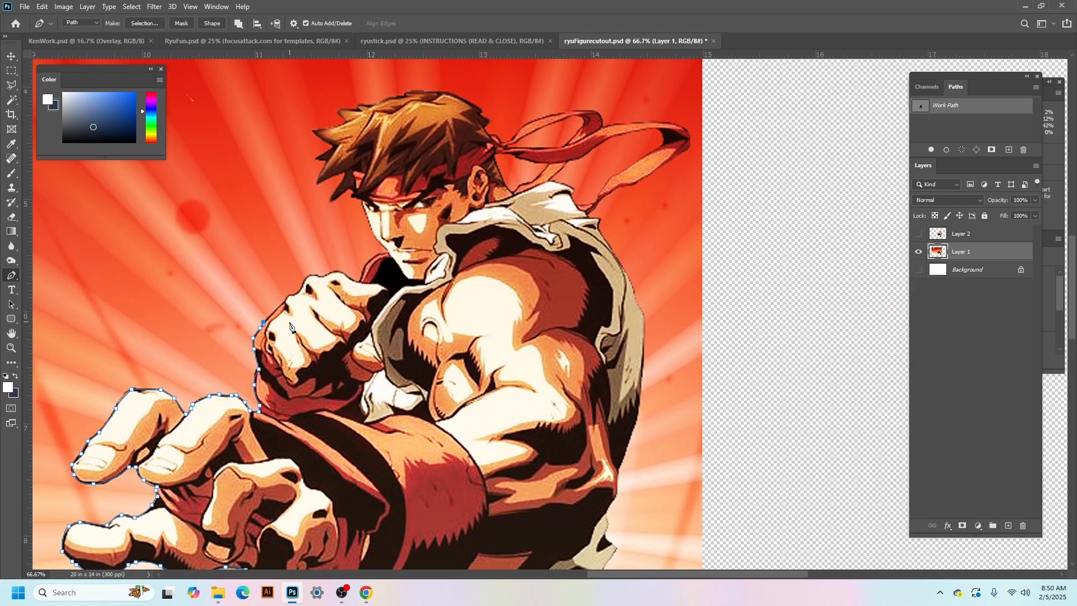
{"action": "left_click", "coordinate": [275, 310]}
{"action": "left_click", "coordinate": [289, 296]}
{"action": "left_click", "coordinate": [303, 282]}
{"action": "left_click", "coordinate": [321, 276]}
{"action": "left_click", "coordinate": [336, 271]}
{"action": "left_click", "coordinate": [359, 282]}
Step: Continue the path along the dark collar behind the fist and up the face profile to the forehead
{"action": "left_click_drag", "start_coordinate": [366, 264], "coordinate": [376, 256]}
{"action": "left_click", "coordinate": [378, 255]}
{"action": "left_click_drag", "start_coordinate": [376, 239], "coordinate": [376, 239]}
{"action": "key", "text": "z"}
{"action": "left_click", "coordinate": [382, 246]}
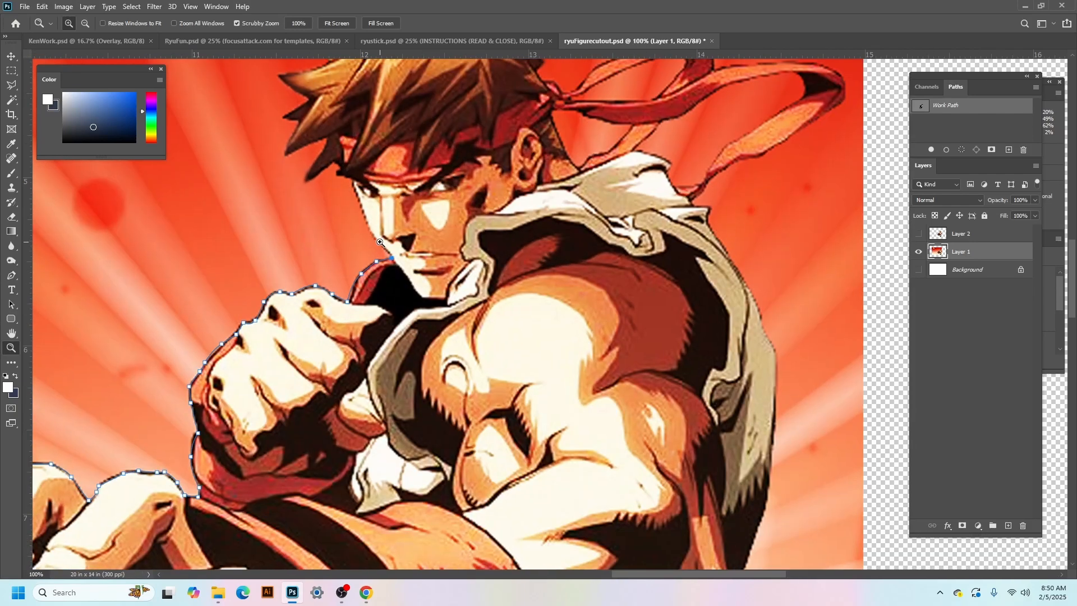
{"action": "left_click", "coordinate": [12, 275]}
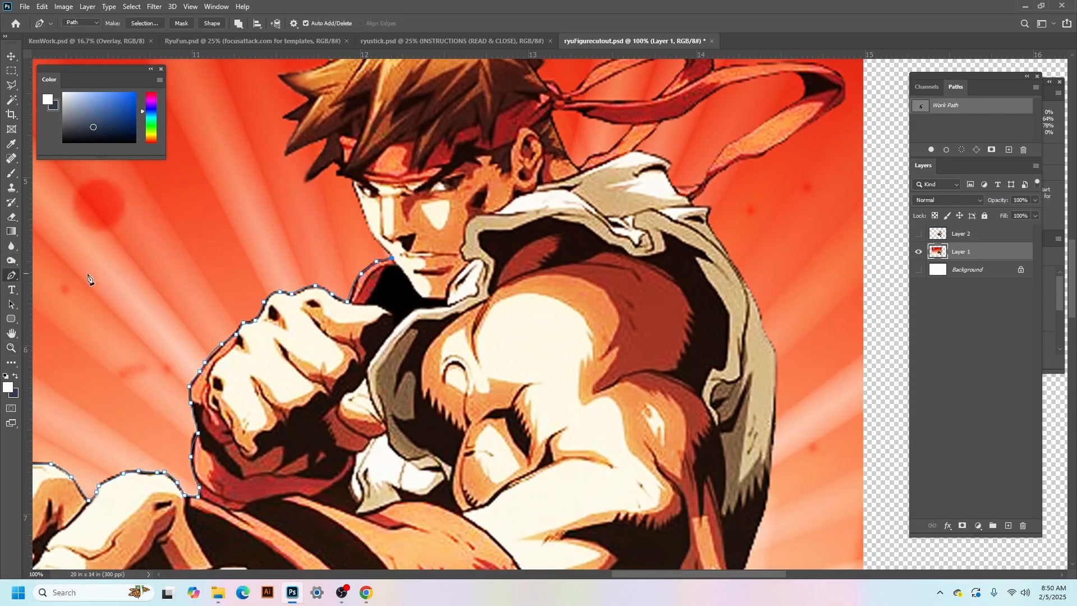
{"action": "left_click", "coordinate": [371, 232]}
{"action": "left_click", "coordinate": [354, 185]}
Step: Trace the spiky hair strands at the front of the head with corner points
{"action": "left_click", "coordinate": [337, 173]}
{"action": "left_click", "coordinate": [307, 181]}
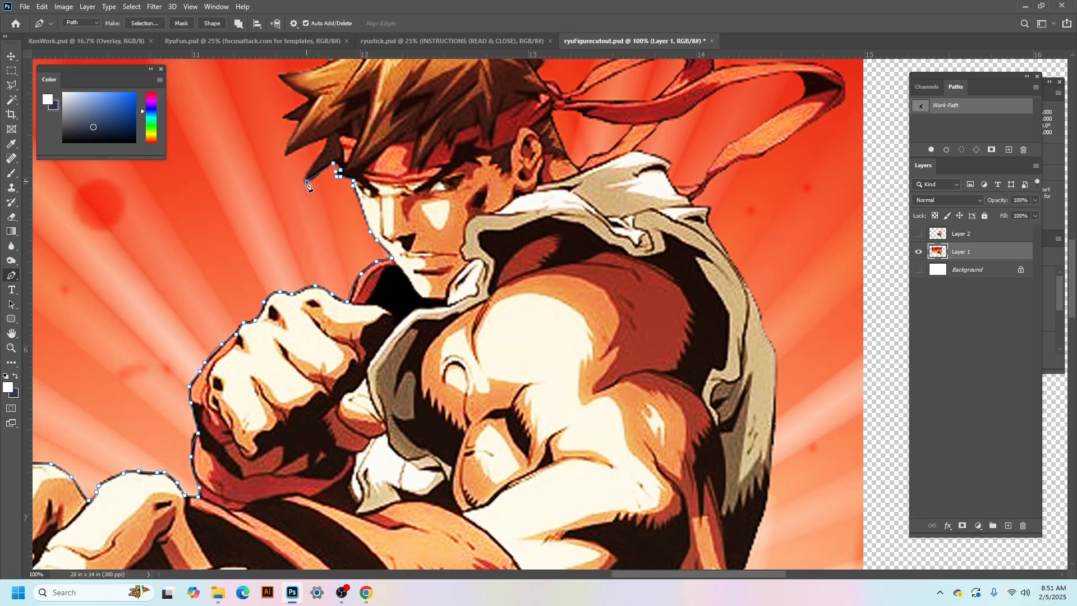
{"action": "left_click", "coordinate": [323, 151]}
{"action": "left_click", "coordinate": [327, 137]}
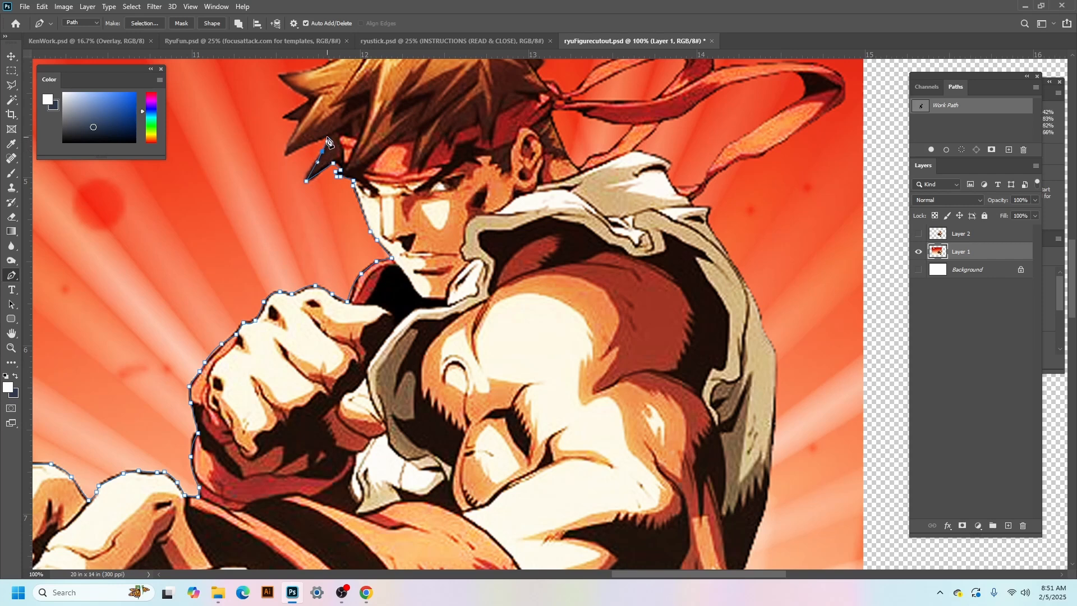
{"action": "left_click", "coordinate": [285, 155]}
{"action": "left_click", "coordinate": [291, 136]}
{"action": "left_click", "coordinate": [286, 118]}
{"action": "left_click", "coordinate": [309, 100]}
{"action": "left_click", "coordinate": [295, 89]}
{"action": "left_click", "coordinate": [279, 77]}
Step: Trace the path over the upper front strands and along the top of the hair
{"action": "scroll", "coordinate": [281, 80], "scroll_direction": "up", "scroll_amount": 3}
{"action": "left_click", "coordinate": [283, 152]}
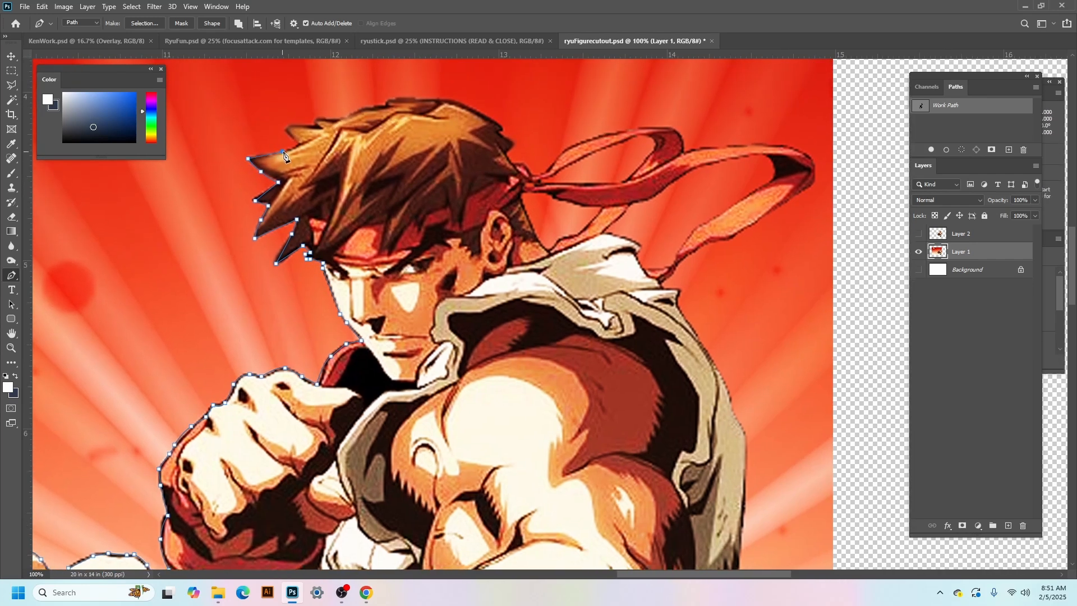
{"action": "left_click", "coordinate": [298, 143]}
{"action": "left_click", "coordinate": [285, 130]}
{"action": "left_click", "coordinate": [290, 127]}
{"action": "left_click", "coordinate": [316, 127]}
{"action": "left_click", "coordinate": [365, 106]}
{"action": "left_click", "coordinate": [385, 106]}
{"action": "left_click", "coordinate": [391, 98]}
{"action": "left_click", "coordinate": [438, 101]}
{"action": "left_click_drag", "start_coordinate": [480, 113], "coordinate": [495, 121]}
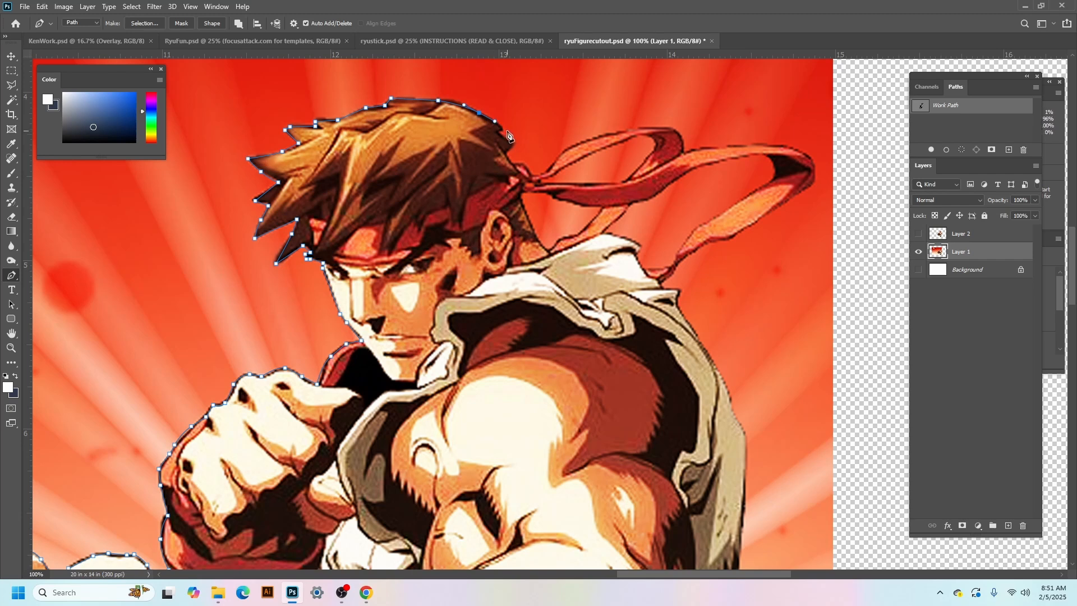
Step: Trace the jagged hair at the back of the head down to the headband knot
{"action": "left_click", "coordinate": [503, 131]}
{"action": "left_click", "coordinate": [498, 132]}
{"action": "left_click", "coordinate": [515, 145]}
{"action": "left_click", "coordinate": [513, 164]}
{"action": "left_click", "coordinate": [522, 163]}
{"action": "left_click", "coordinate": [531, 174]}
Step: Outline the upper edge of the headband's first ribbon loop
{"action": "left_click", "coordinate": [546, 174]}
{"action": "left_click_drag", "start_coordinate": [548, 170], "coordinate": [554, 163]}
{"action": "left_click_drag", "start_coordinate": [617, 133], "coordinate": [620, 133]}
{"action": "left_click", "coordinate": [673, 128]}
{"action": "left_click", "coordinate": [683, 140]}
{"action": "left_click", "coordinate": [685, 150]}
Step: Continue the path along the long headband ribbon's upper edge and around its far bend
{"action": "left_click", "coordinate": [701, 150]}
{"action": "left_click_drag", "start_coordinate": [767, 144], "coordinate": [787, 146]}
{"action": "left_click", "coordinate": [791, 148]}
{"action": "left_click", "coordinate": [813, 159]}
{"action": "left_click_drag", "start_coordinate": [815, 182], "coordinate": [645, 174]}
{"action": "left_click", "coordinate": [642, 169]}
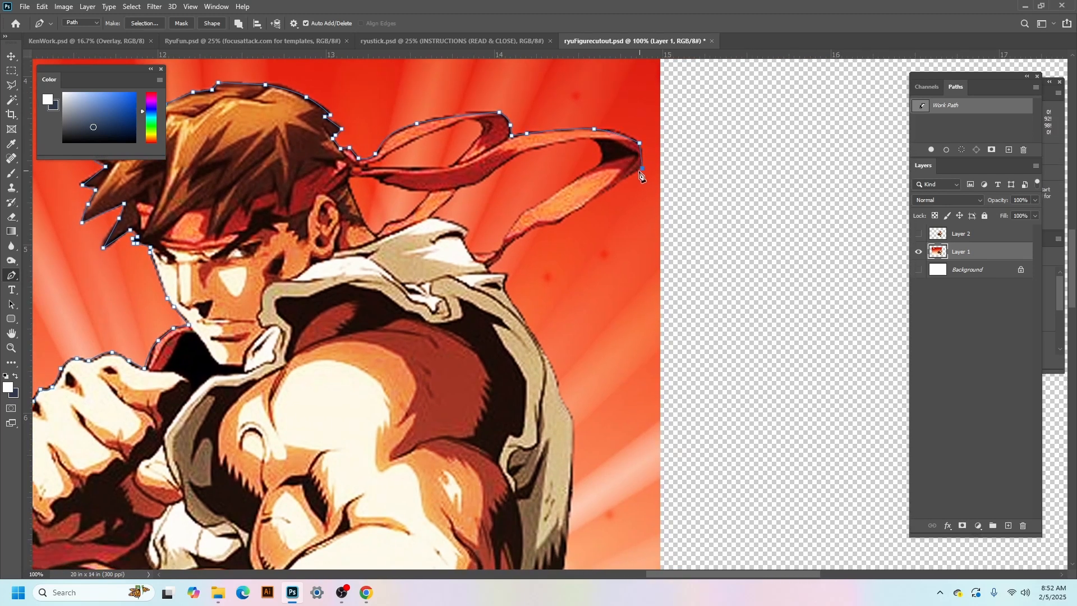
Step: Trace the headband ribbon's lower edge back to the shoulder of the jacket
{"action": "left_click", "coordinate": [625, 179]}
{"action": "left_click_drag", "start_coordinate": [575, 212], "coordinate": [570, 214]}
{"action": "left_click", "coordinate": [557, 224]}
{"action": "left_click", "coordinate": [532, 229]}
{"action": "left_click", "coordinate": [522, 238]}
{"action": "left_click", "coordinate": [504, 249]}
{"action": "left_click_drag", "start_coordinate": [495, 264], "coordinate": [493, 264]}
{"action": "left_click", "coordinate": [488, 268]}
Step: Trace the jacket's outer edge from the shoulder down the upper back
{"action": "left_click", "coordinate": [508, 274]}
{"action": "left_click_drag", "start_coordinate": [505, 291], "coordinate": [510, 300]}
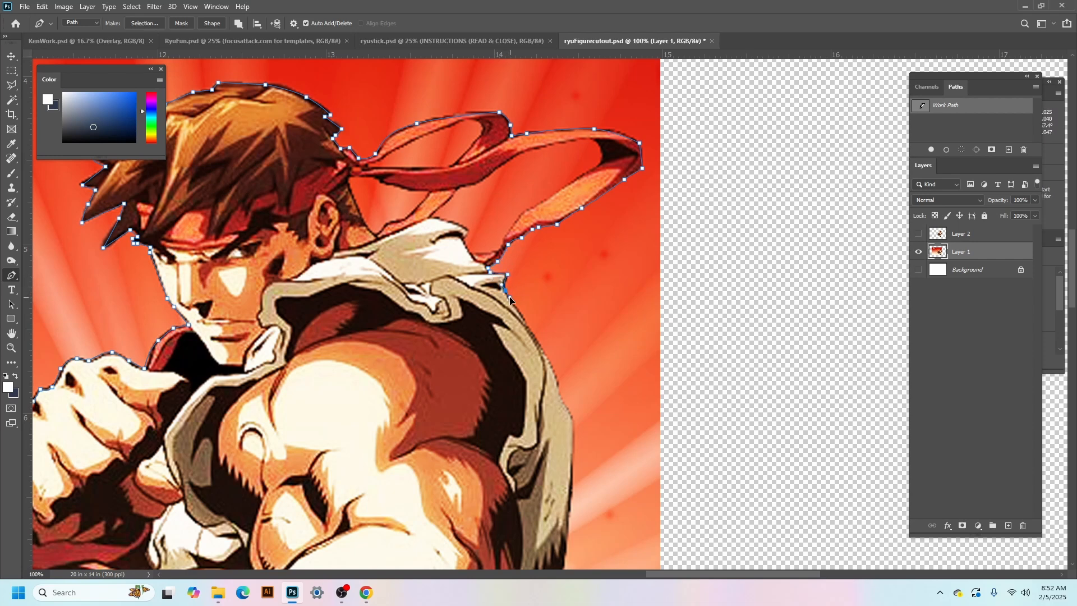
{"action": "left_click", "coordinate": [543, 349]}
{"action": "left_click", "coordinate": [558, 383]}
{"action": "left_click", "coordinate": [559, 392]}
{"action": "left_click", "coordinate": [572, 427]}
{"action": "left_click_drag", "start_coordinate": [569, 450], "coordinate": [490, 340]}
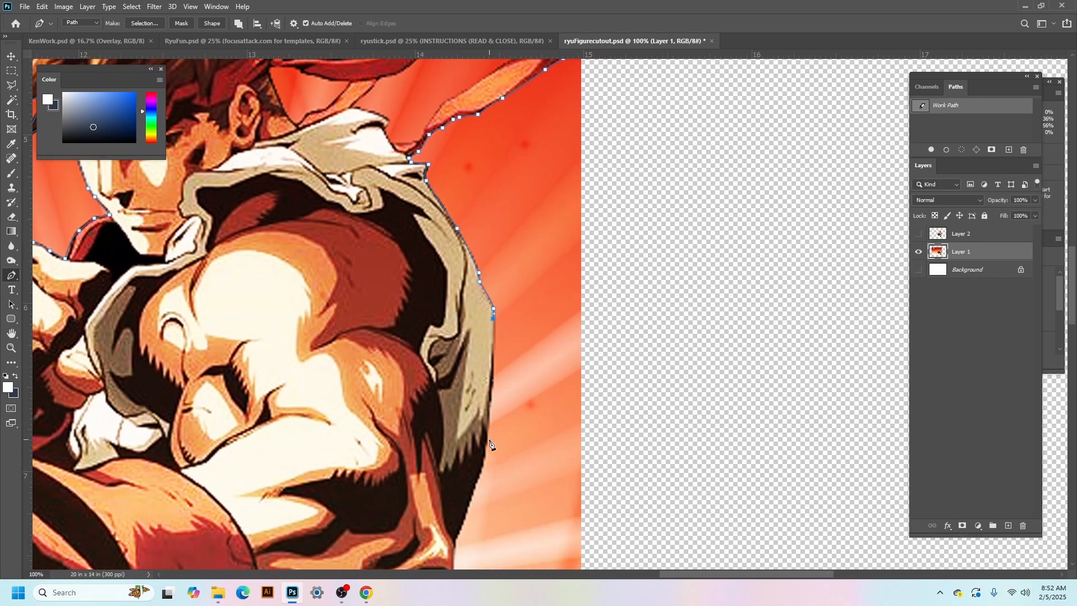
Step: Continue the path down the lower back edge of the jacket to the elbow
{"action": "left_click_drag", "start_coordinate": [485, 452], "coordinate": [479, 488]}
{"action": "left_click", "coordinate": [455, 540]}
{"action": "scroll", "coordinate": [411, 139], "scroll_direction": "down", "scroll_amount": 5}
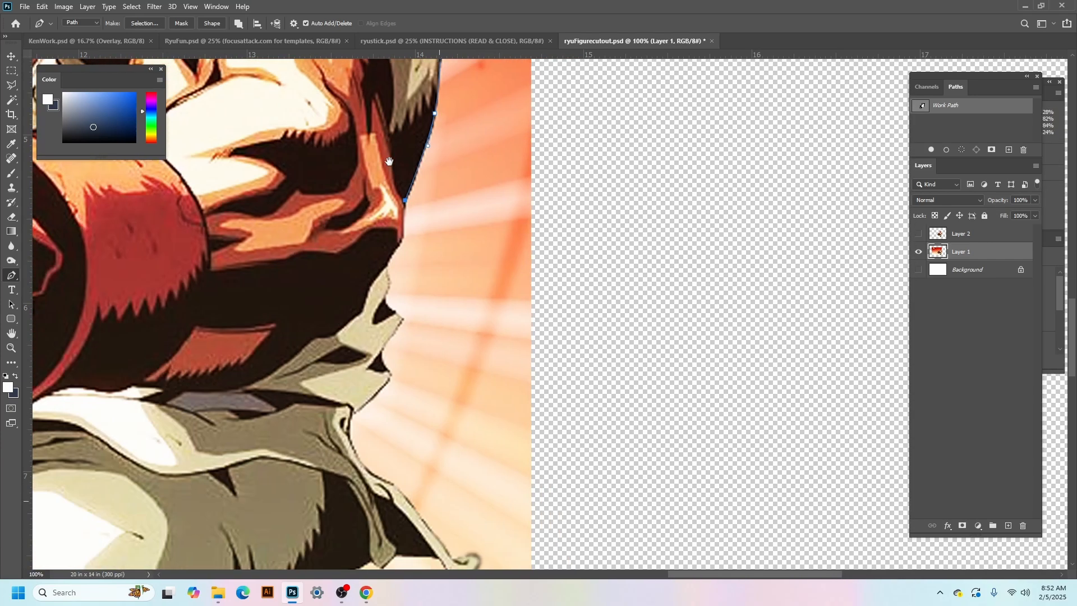
{"action": "left_click", "coordinate": [404, 238]}
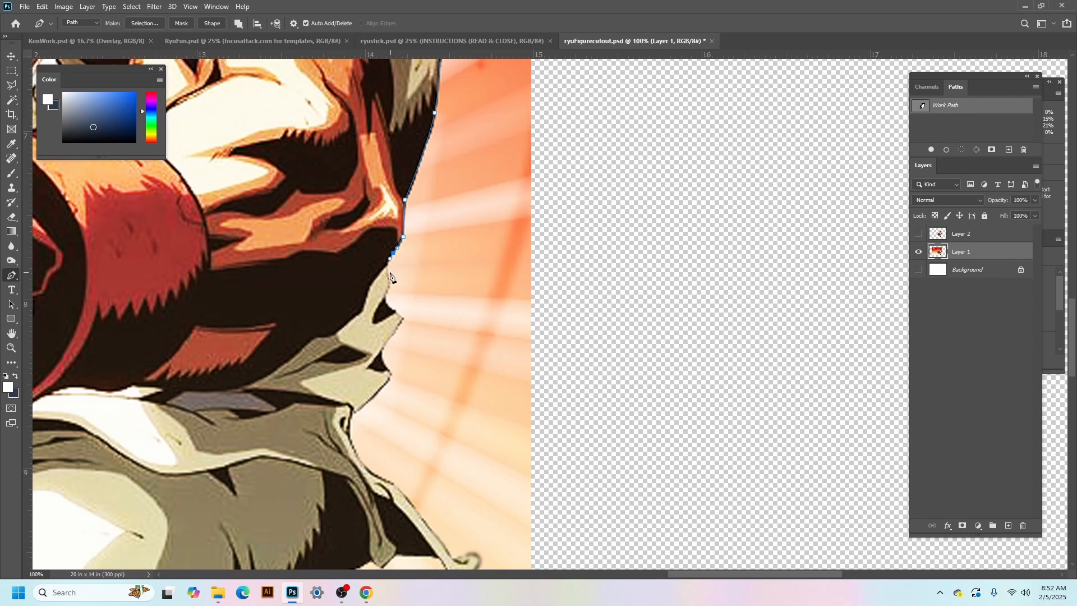
Step: Trace the jagged jacket folds at the waist below the elbow
{"action": "left_click", "coordinate": [387, 270]}
{"action": "left_click", "coordinate": [389, 279]}
{"action": "left_click", "coordinate": [387, 292]}
{"action": "left_click", "coordinate": [385, 296]}
{"action": "left_click", "coordinate": [396, 312]}
{"action": "left_click", "coordinate": [382, 353]}
{"action": "left_click", "coordinate": [387, 366]}
{"action": "left_click", "coordinate": [392, 376]}
Step: Continue the path down the outer edge of the jacket's lower flap and around its curled tip
{"action": "left_click_drag", "start_coordinate": [358, 458], "coordinate": [370, 471]}
{"action": "left_click", "coordinate": [393, 484]}
{"action": "left_click_drag", "start_coordinate": [415, 497], "coordinate": [340, 431]}
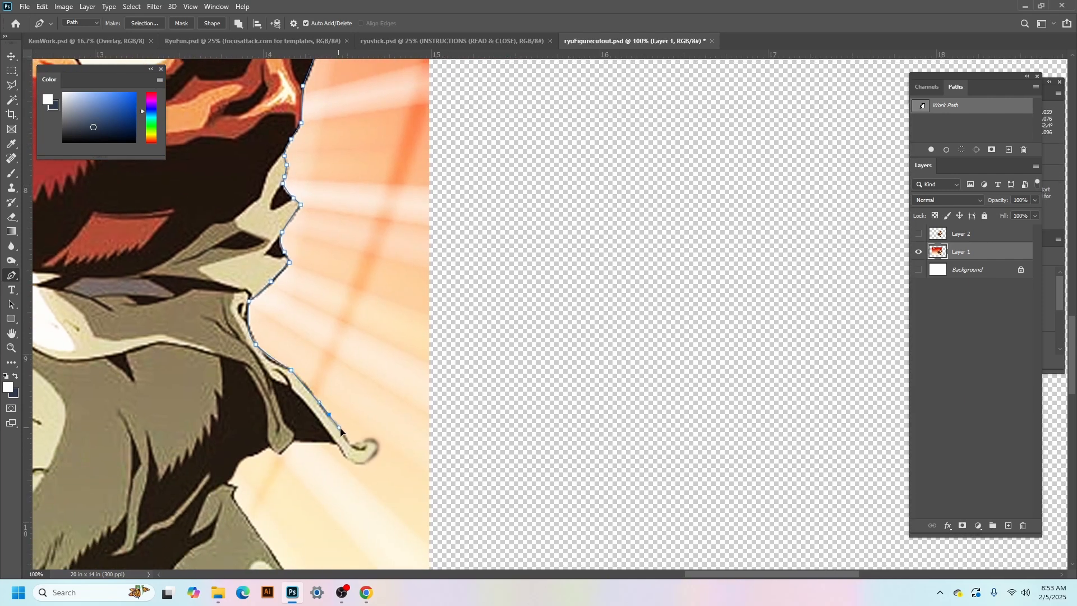
{"action": "left_click", "coordinate": [350, 444]}
{"action": "left_click", "coordinate": [368, 441]}
{"action": "left_click_drag", "start_coordinate": [379, 445], "coordinate": [346, 458]}
Step: Trace the underside of the jacket flap back to the top of the rear trouser leg
{"action": "left_click_drag", "start_coordinate": [311, 443], "coordinate": [302, 446]}
{"action": "left_click", "coordinate": [280, 455]}
{"action": "left_click", "coordinate": [269, 447]}
{"action": "left_click_drag", "start_coordinate": [256, 455], "coordinate": [248, 355]}
{"action": "left_click", "coordinate": [228, 482]}
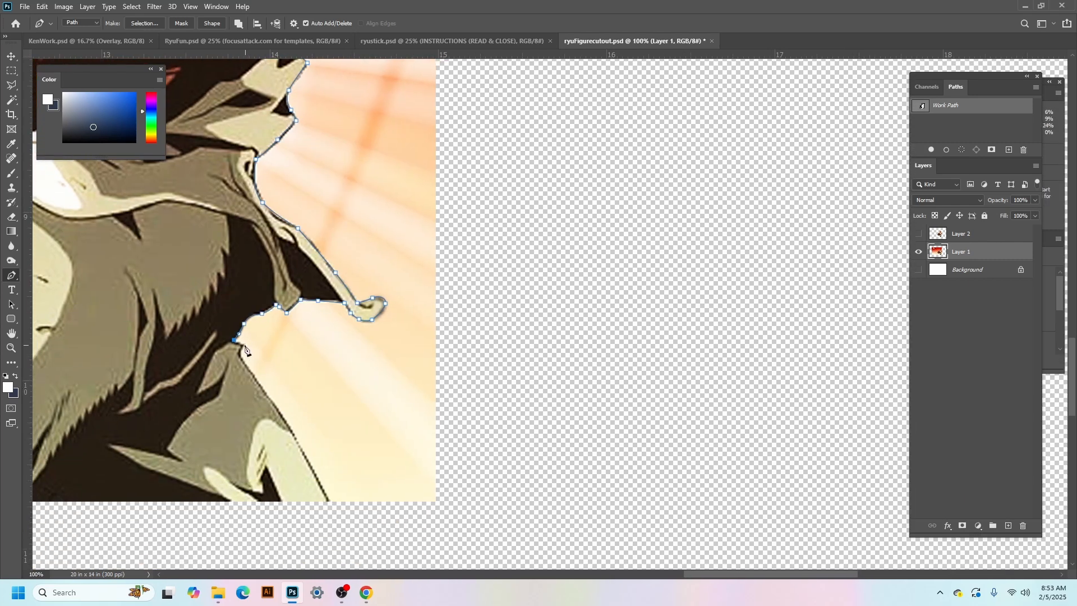
Step: Trace the rear trouser leg down to the image's bottom edge and close the path at its starting anchor
{"action": "left_click", "coordinate": [244, 346]}
{"action": "left_click", "coordinate": [249, 366]}
{"action": "left_click", "coordinate": [304, 453]}
{"action": "left_click_drag", "start_coordinate": [280, 482], "coordinate": [633, 419]}
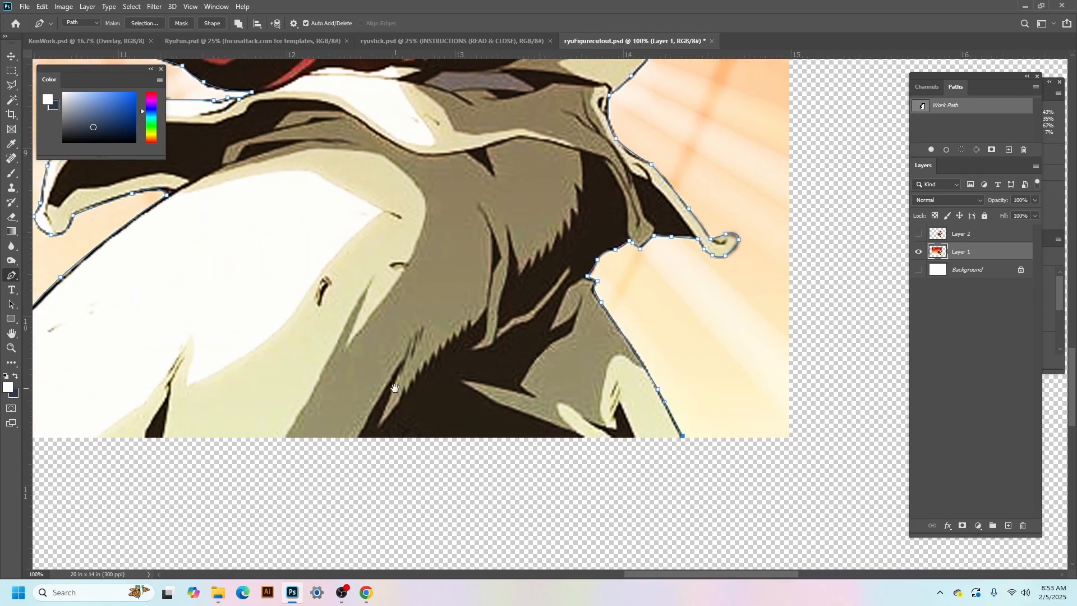
{"action": "left_click_drag", "start_coordinate": [396, 388], "coordinate": [612, 362]}
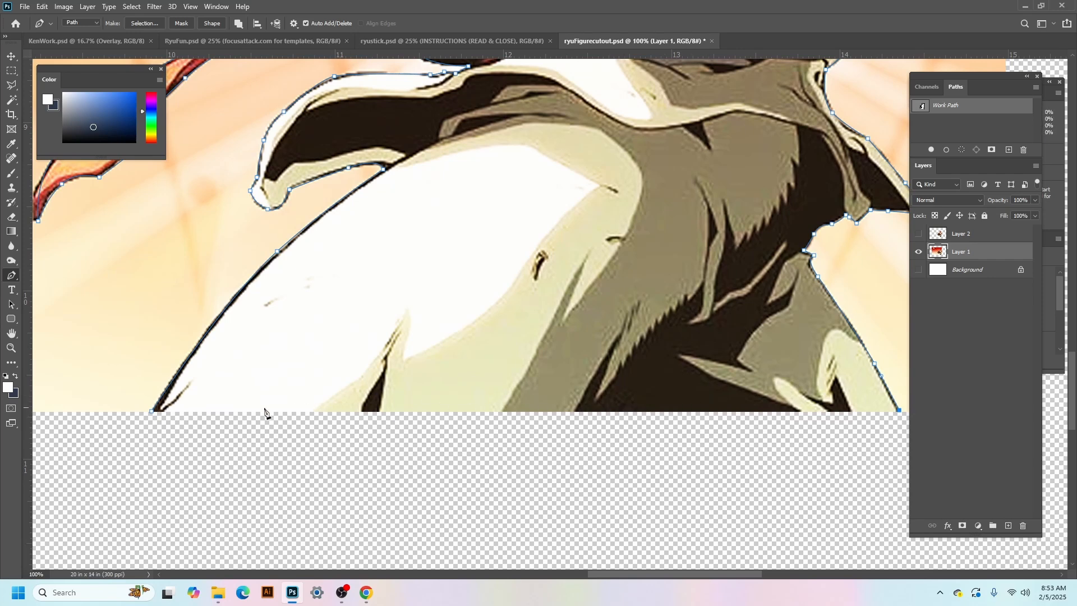
{"action": "left_click", "coordinate": [154, 414]}
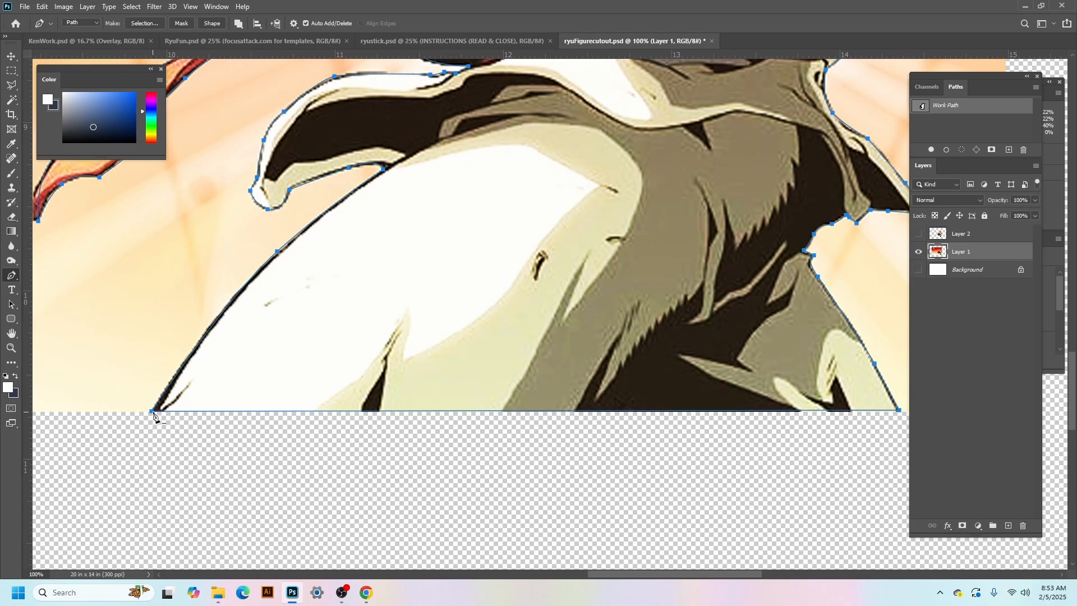
Step: Convert the closed figure path into a new anti-aliased selection with a 0-pixel feather radius
{"action": "key", "text": "z"}
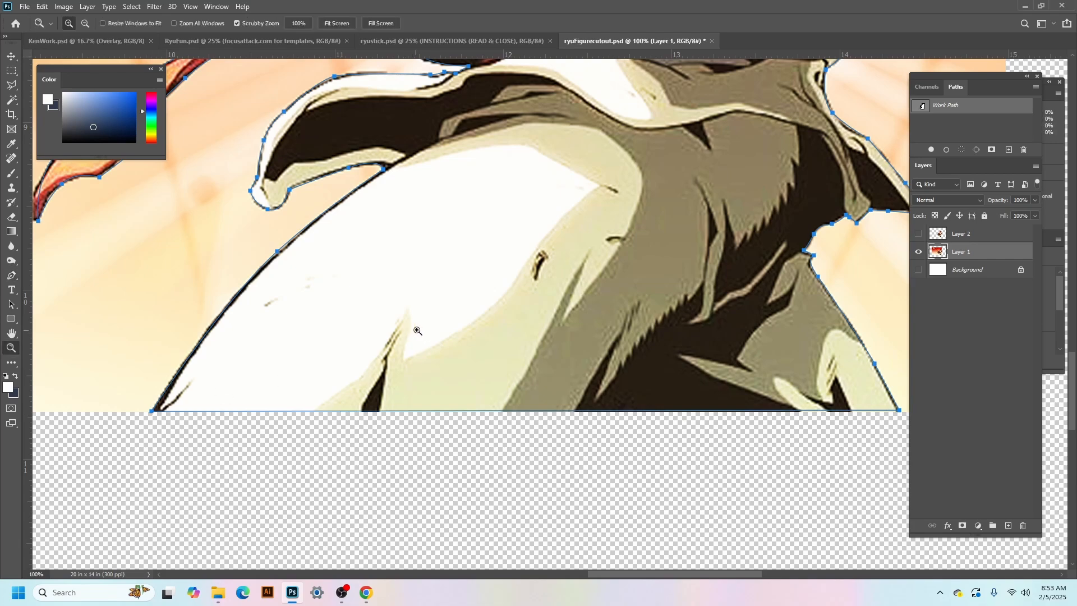
{"action": "left_click", "coordinate": [447, 295], "text": "alt"}
{"action": "left_click", "coordinate": [449, 294], "text": "alt"}
{"action": "left_click", "coordinate": [450, 295], "text": "alt"}
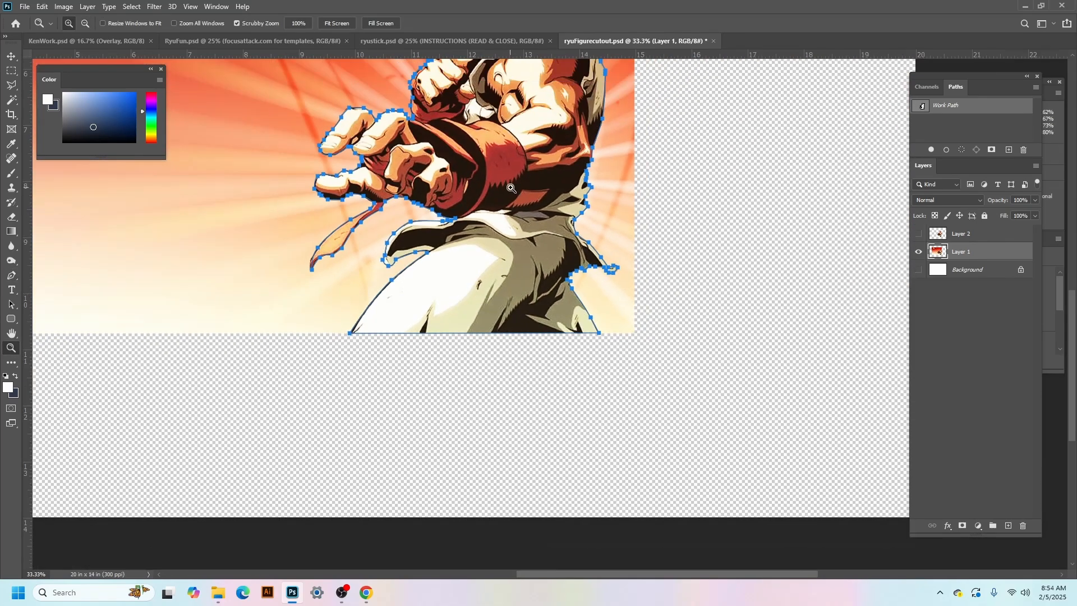
{"action": "left_click", "coordinate": [510, 192], "text": "alt"}
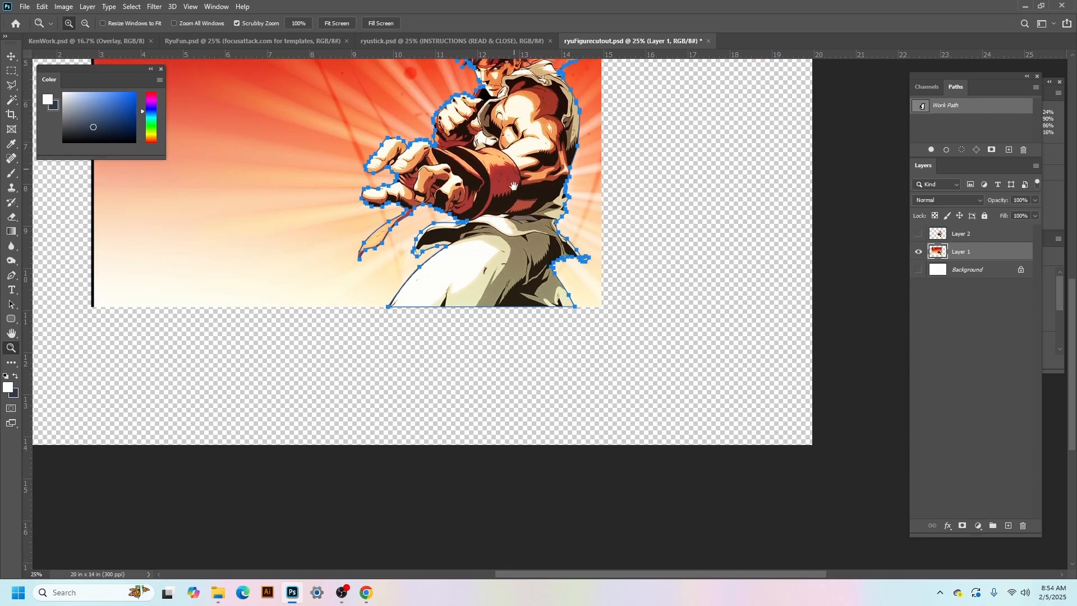
{"action": "left_click_drag", "start_coordinate": [514, 186], "coordinate": [619, 374]}
{"action": "left_click", "coordinate": [568, 335]}
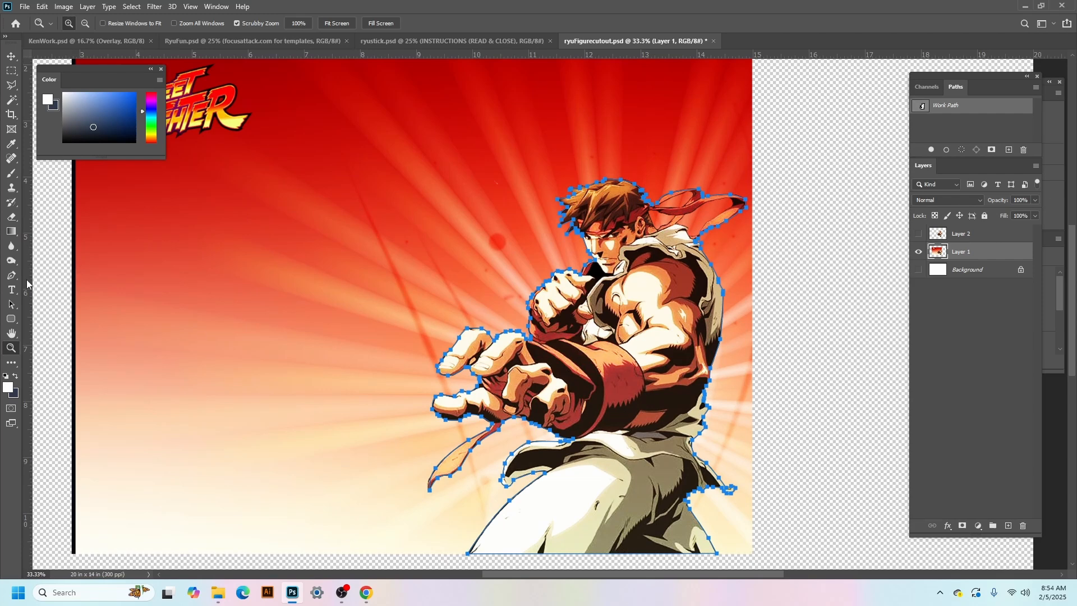
{"action": "left_click", "coordinate": [11, 275]}
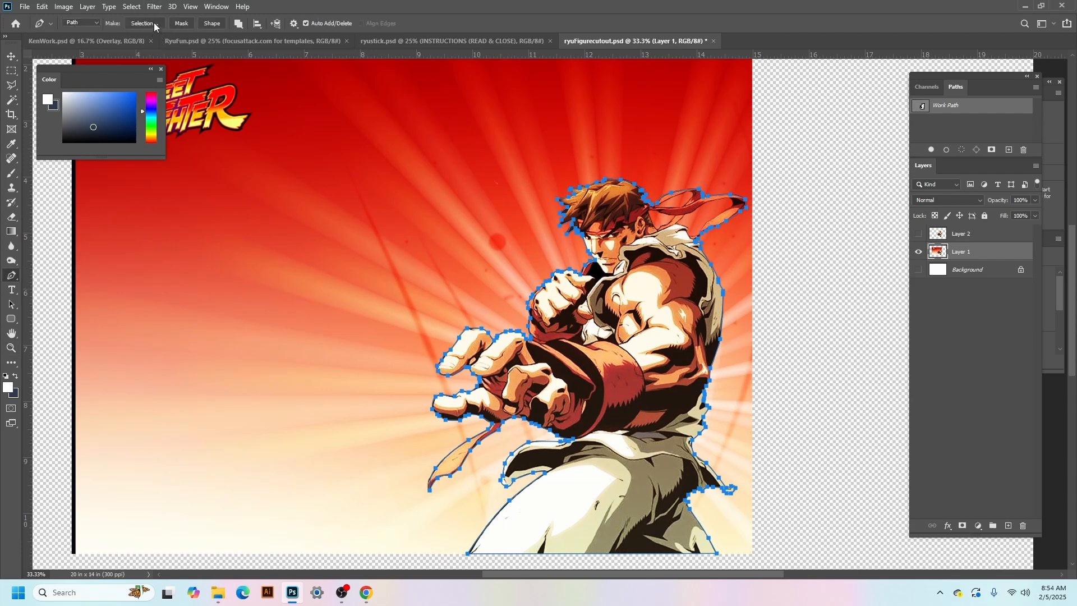
{"action": "left_click", "coordinate": [143, 23]}
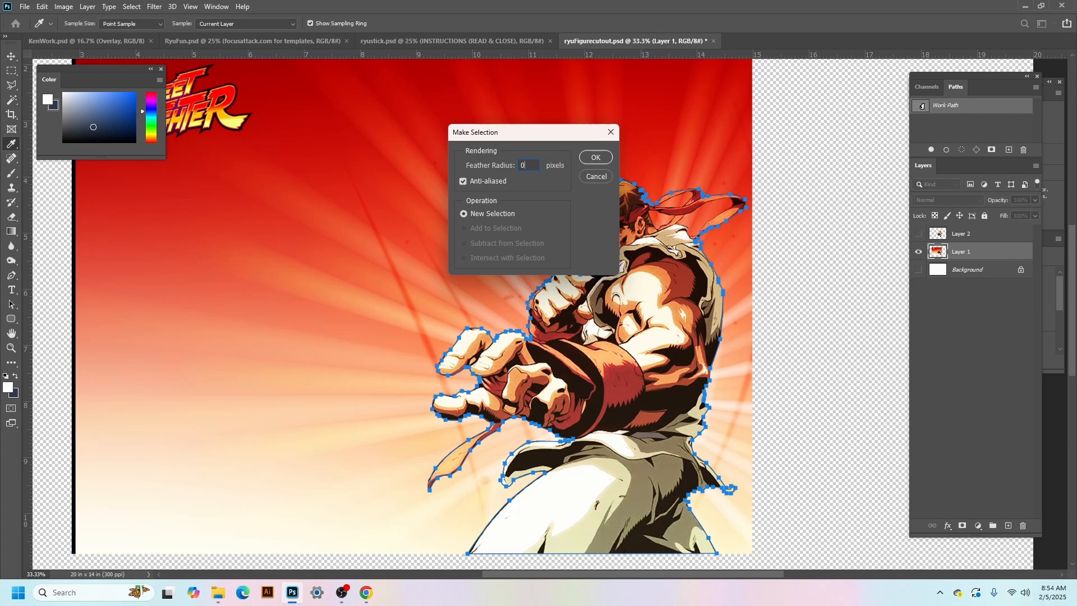
{"action": "left_click", "coordinate": [596, 157]}
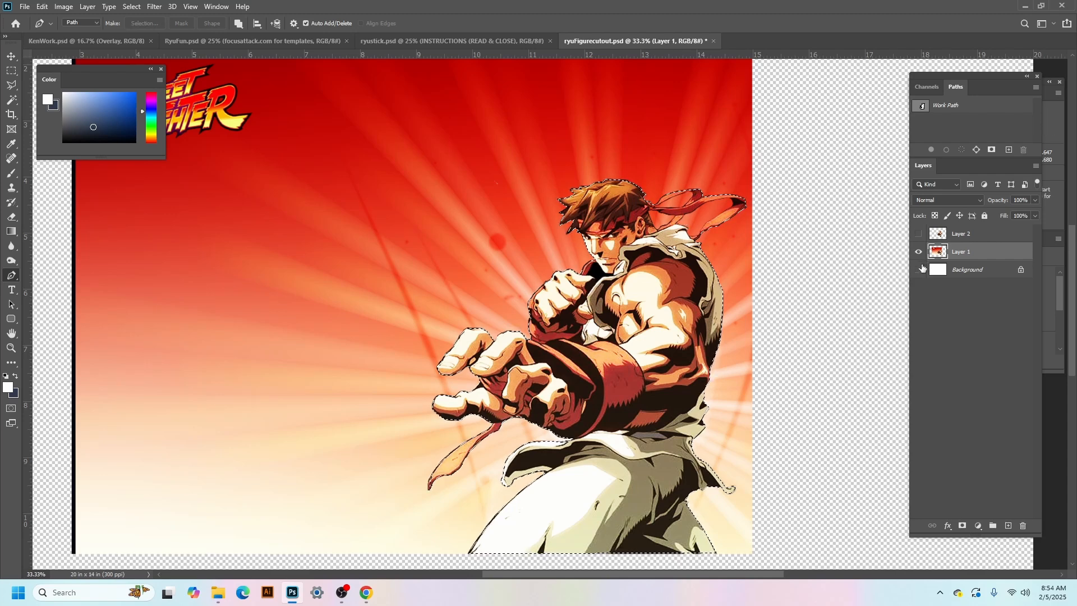
Step: Copy the selected figure onto its own layer and hide Layer 1
{"action": "key", "text": "ctrl+j"}
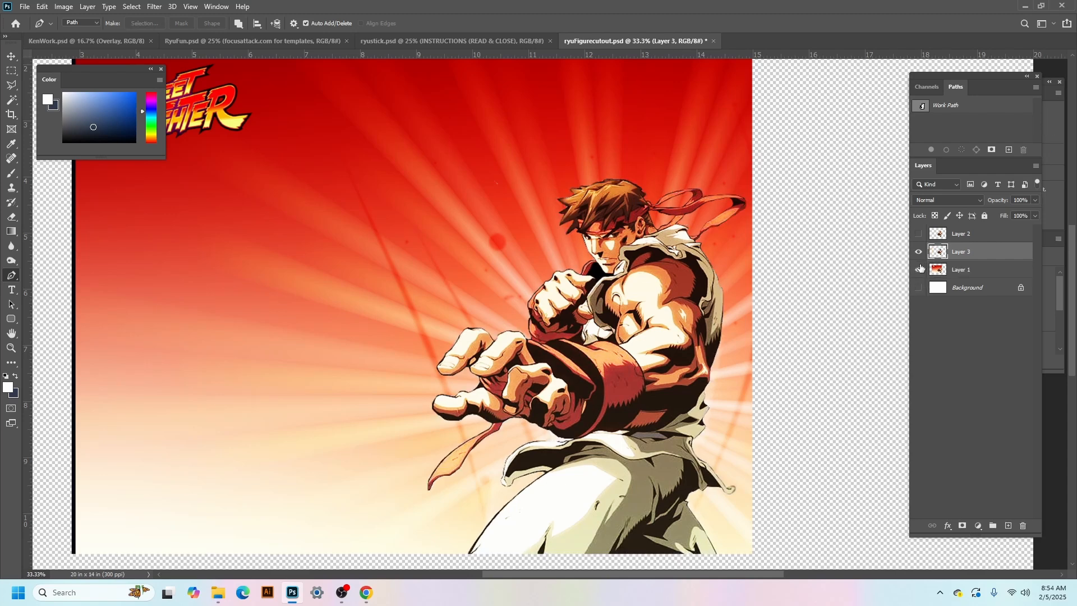
{"action": "left_click", "coordinate": [919, 271]}
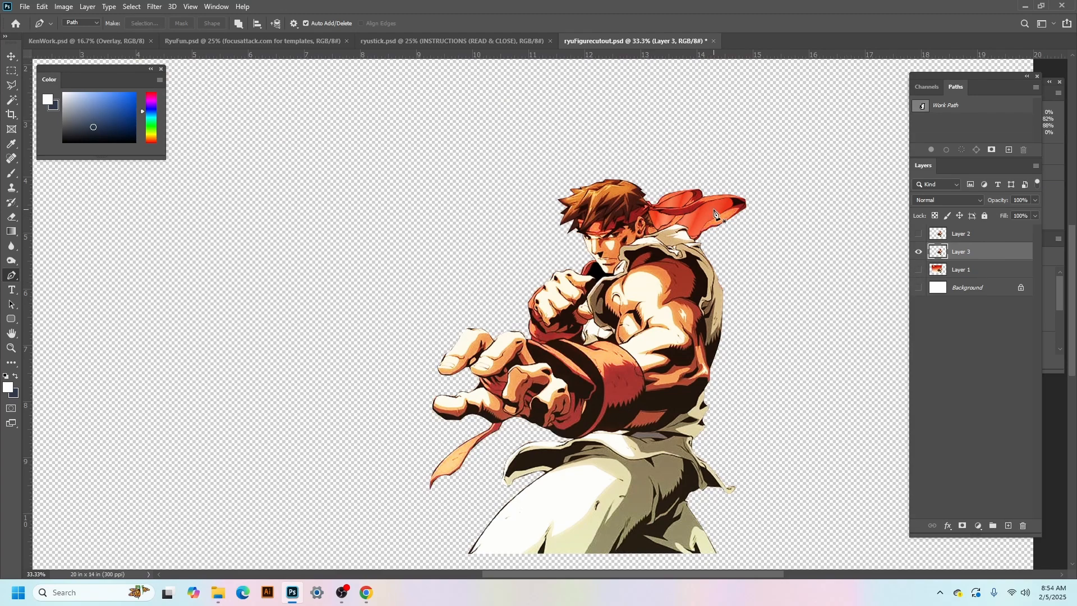
Step: Trace a closed path around the red background gap inside the headband ribbon's upper loop
{"action": "key", "text": "z"}
{"action": "left_click", "coordinate": [684, 202]}
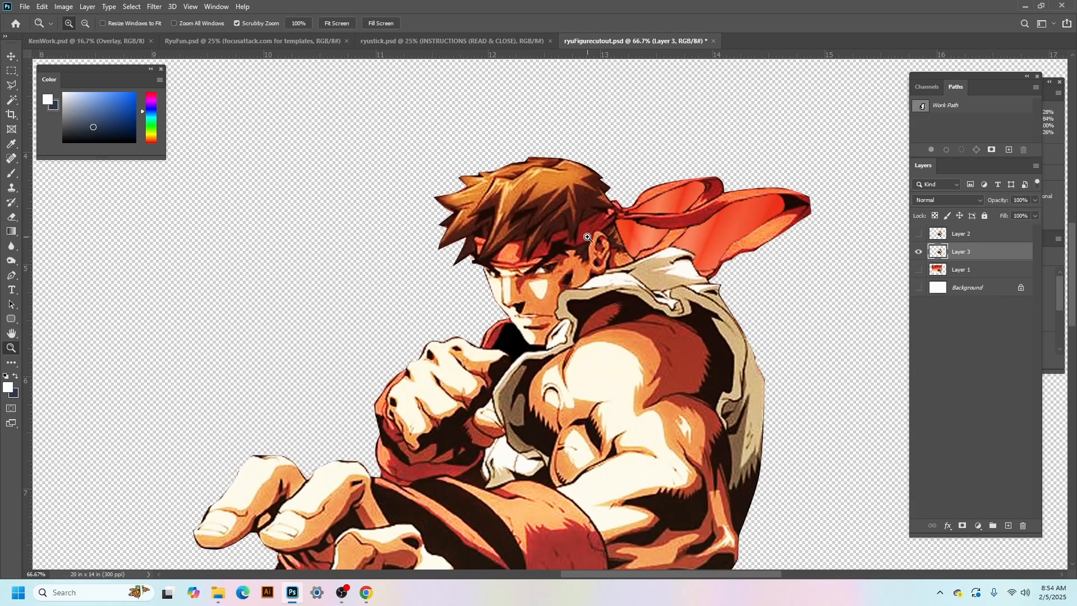
{"action": "left_click", "coordinate": [11, 275]}
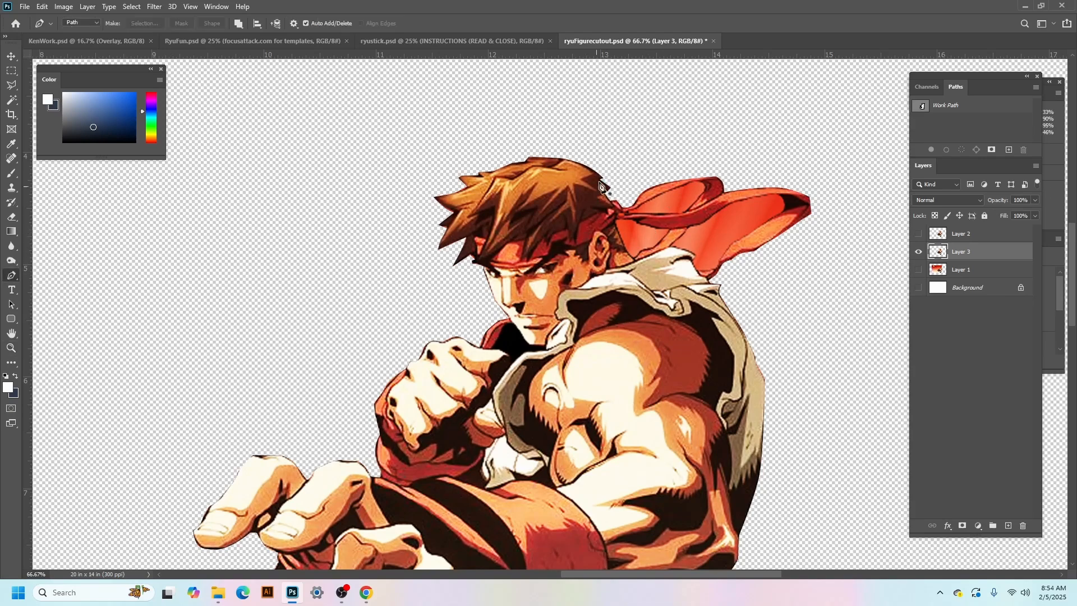
{"action": "key", "text": "z"}
{"action": "left_click", "coordinate": [679, 203]}
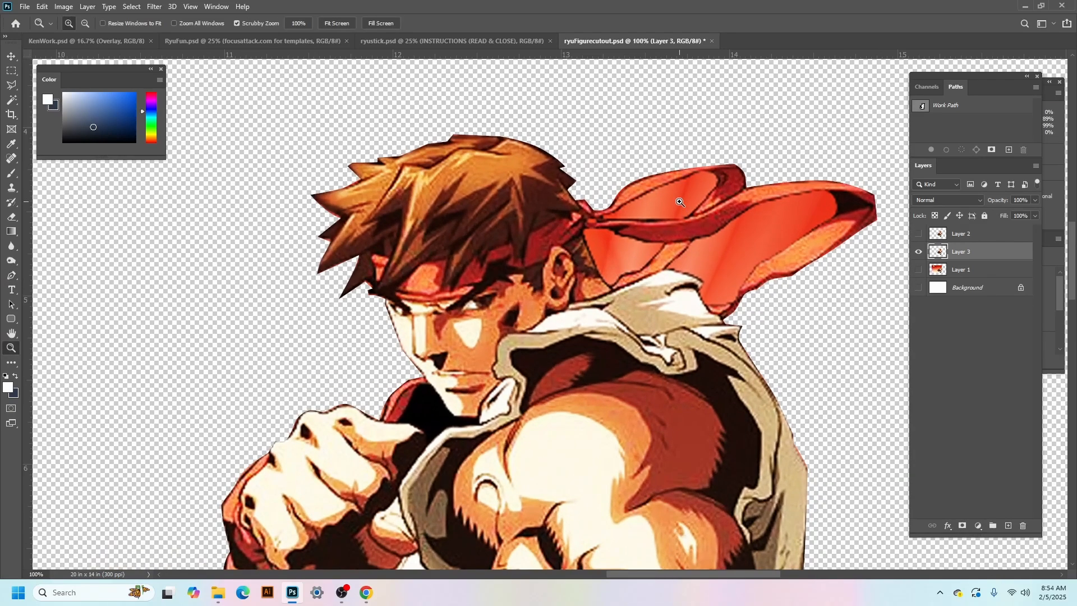
{"action": "left_click", "coordinate": [679, 203]}
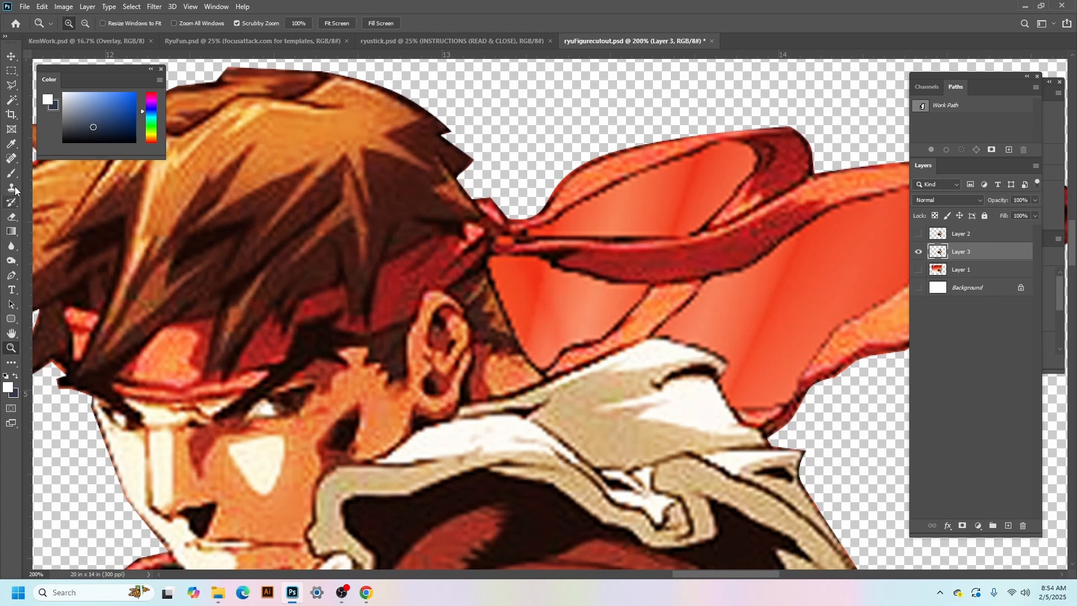
{"action": "left_click", "coordinate": [11, 277]}
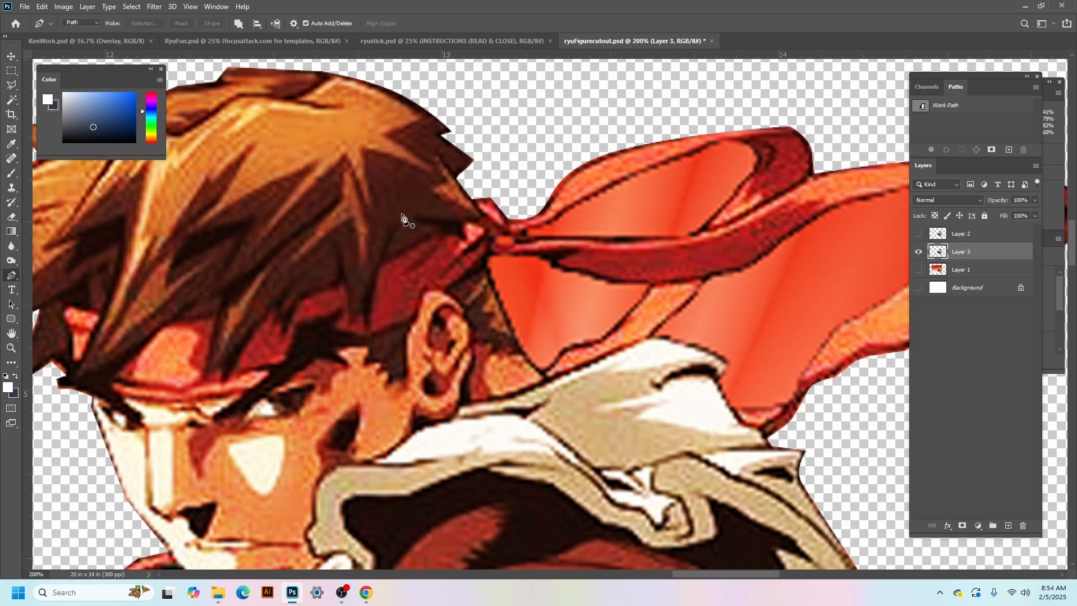
{"action": "left_click", "coordinate": [529, 236]}
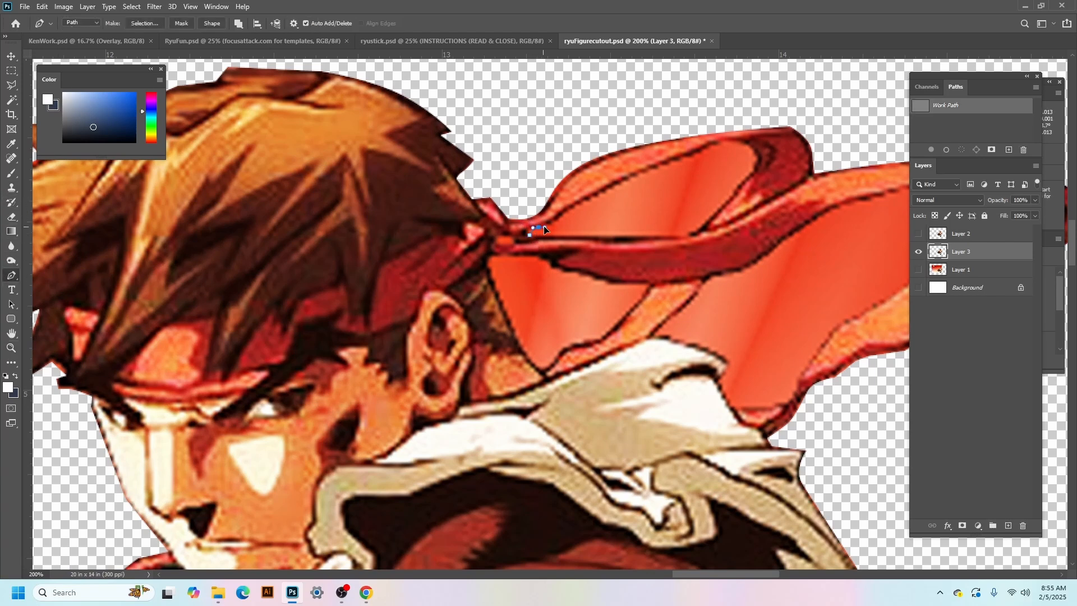
{"action": "left_click_drag", "start_coordinate": [554, 225], "coordinate": [555, 222]}
{"action": "left_click_drag", "start_coordinate": [639, 176], "coordinate": [689, 156]}
{"action": "left_click", "coordinate": [702, 151]}
{"action": "left_click_drag", "start_coordinate": [757, 163], "coordinate": [750, 177]}
{"action": "left_click", "coordinate": [738, 188]}
{"action": "left_click_drag", "start_coordinate": [611, 237], "coordinate": [608, 236]}
{"action": "left_click", "coordinate": [531, 236]}
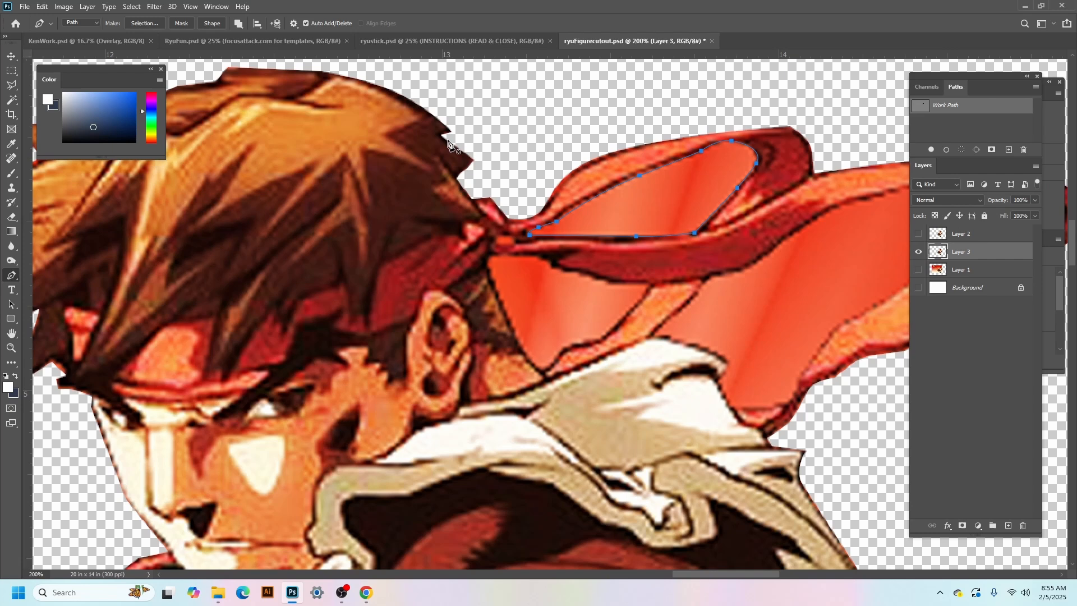
Step: Turn the upper loop path into a selection with 0-pixel feather and delete the background inside it
{"action": "left_click", "coordinate": [144, 23]}
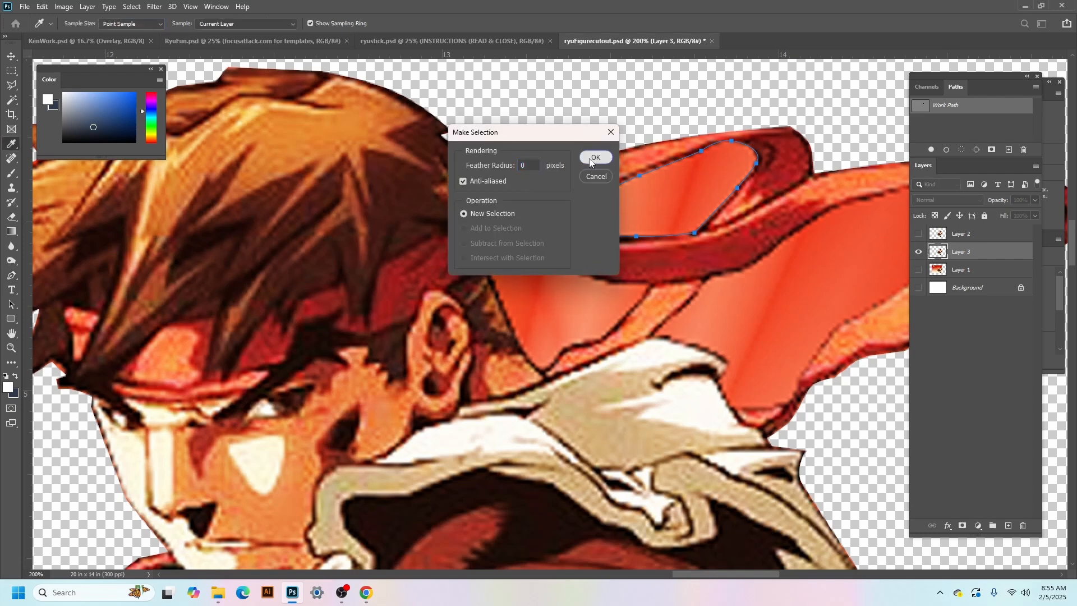
{"action": "left_click", "coordinate": [590, 161]}
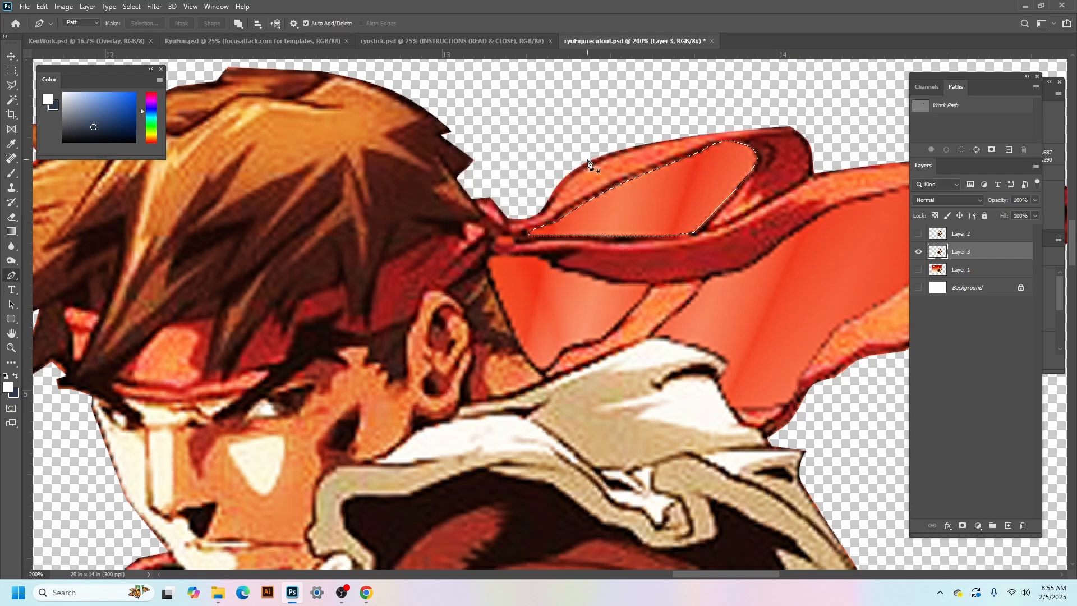
{"action": "key", "text": "Delete"}
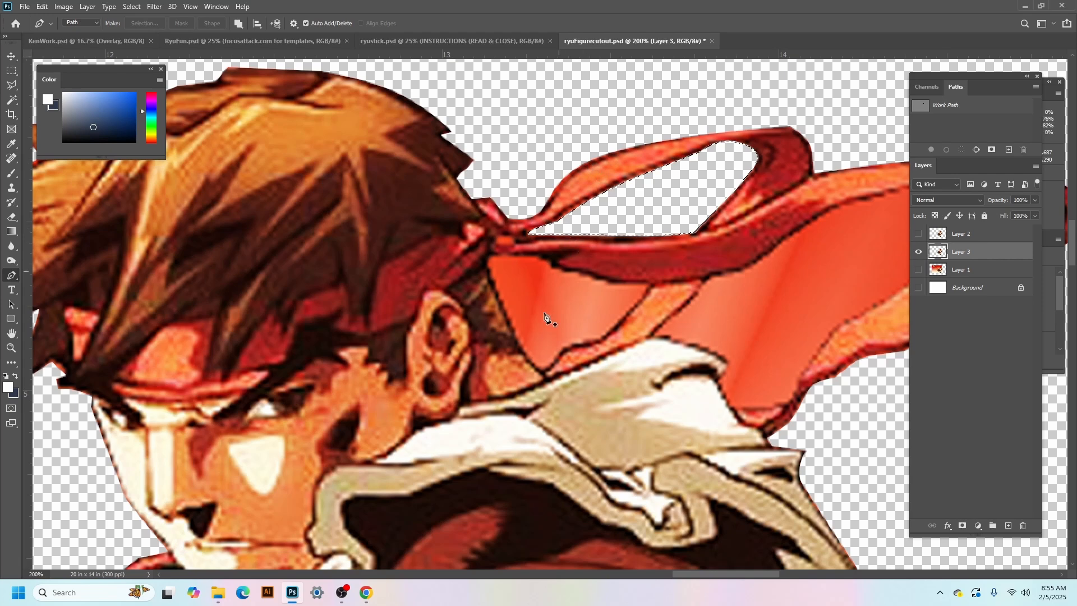
Step: Start a path around the gap behind the neck, tracing the neck edge up to the headband knot and the start of the ribbon
{"action": "left_click", "coordinate": [542, 371]}
{"action": "left_click", "coordinate": [526, 348]}
{"action": "left_click", "coordinate": [511, 320]}
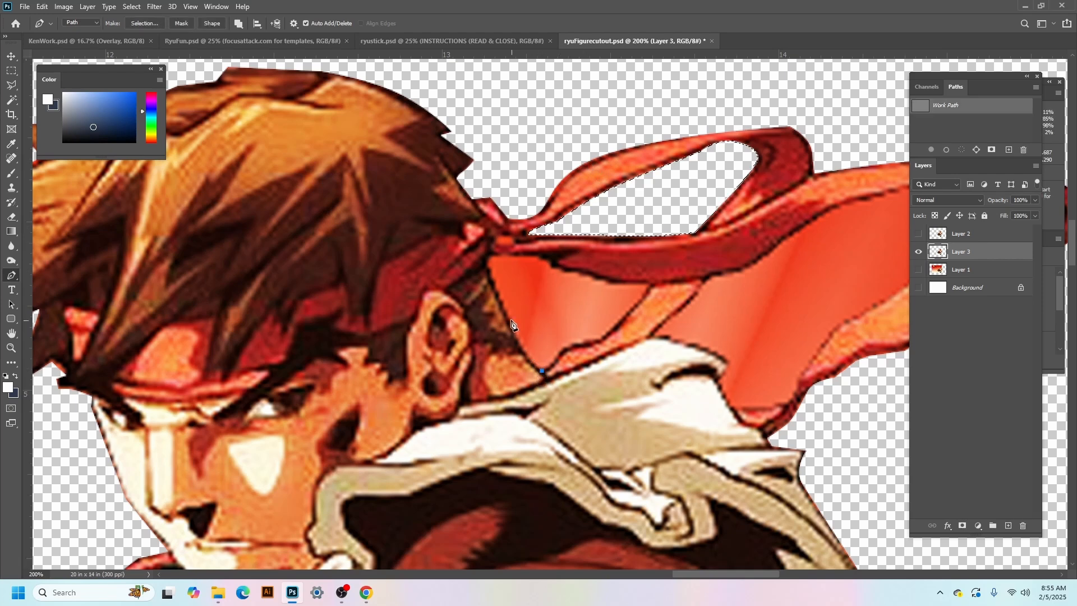
{"action": "left_click", "coordinate": [489, 268]}
{"action": "left_click", "coordinate": [507, 256]}
{"action": "left_click", "coordinate": [536, 258]}
{"action": "left_click_drag", "start_coordinate": [550, 268], "coordinate": [551, 269]}
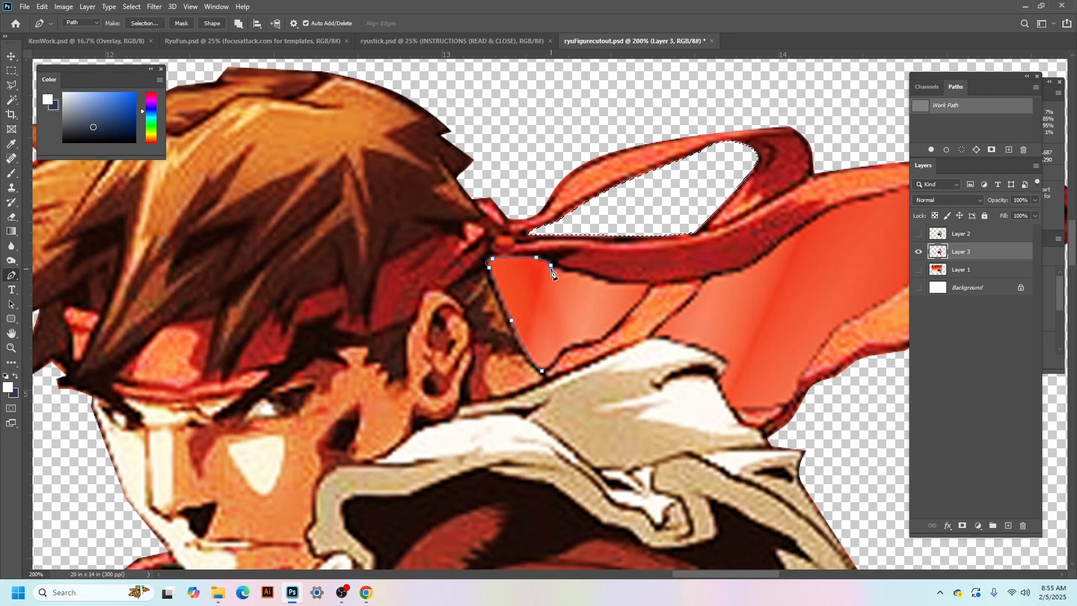
Step: Trace the ribbon's underside and the lower ribbon edge back to the neck, closing the path around the gap
{"action": "left_click", "coordinate": [609, 282]}
{"action": "left_click", "coordinate": [650, 285]}
{"action": "left_click", "coordinate": [625, 317]}
{"action": "left_click_drag", "start_coordinate": [605, 340], "coordinate": [587, 344]}
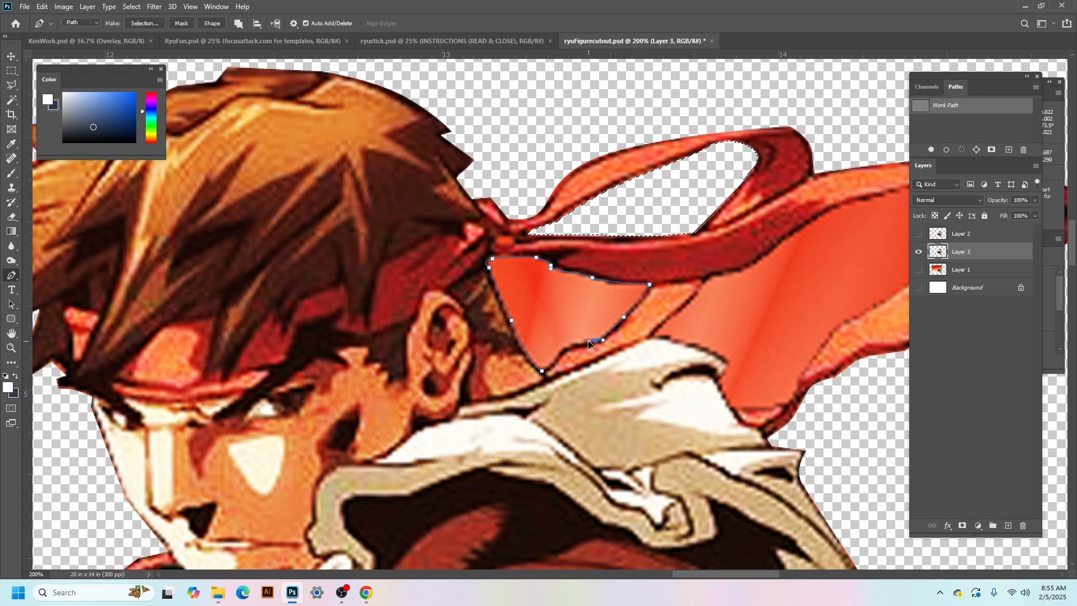
{"action": "left_click", "coordinate": [568, 346]}
{"action": "left_click", "coordinate": [551, 364]}
{"action": "left_click", "coordinate": [542, 371]}
Step: Turn the neck gap path into a new selection with 0-pixel feather and delete the background inside it
{"action": "left_click", "coordinate": [147, 23]}
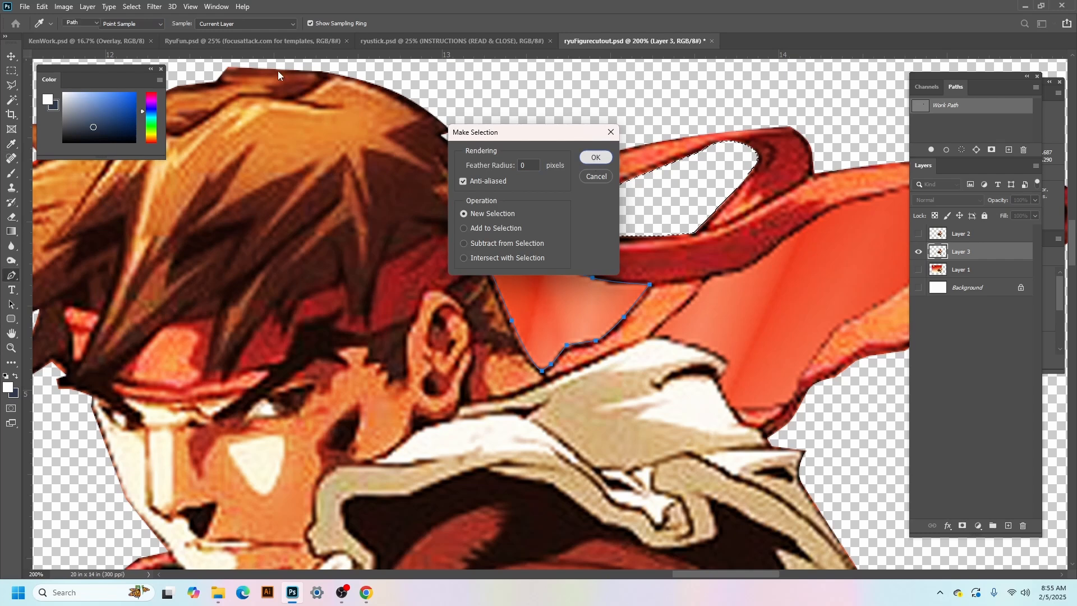
{"action": "left_click", "coordinate": [596, 158]}
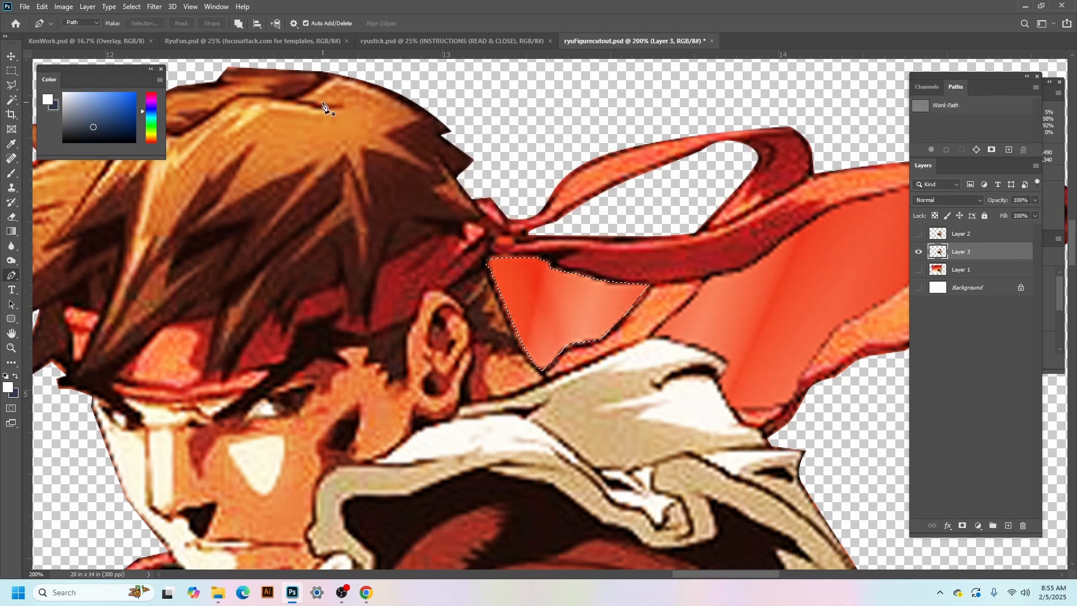
{"action": "key", "text": "Delete"}
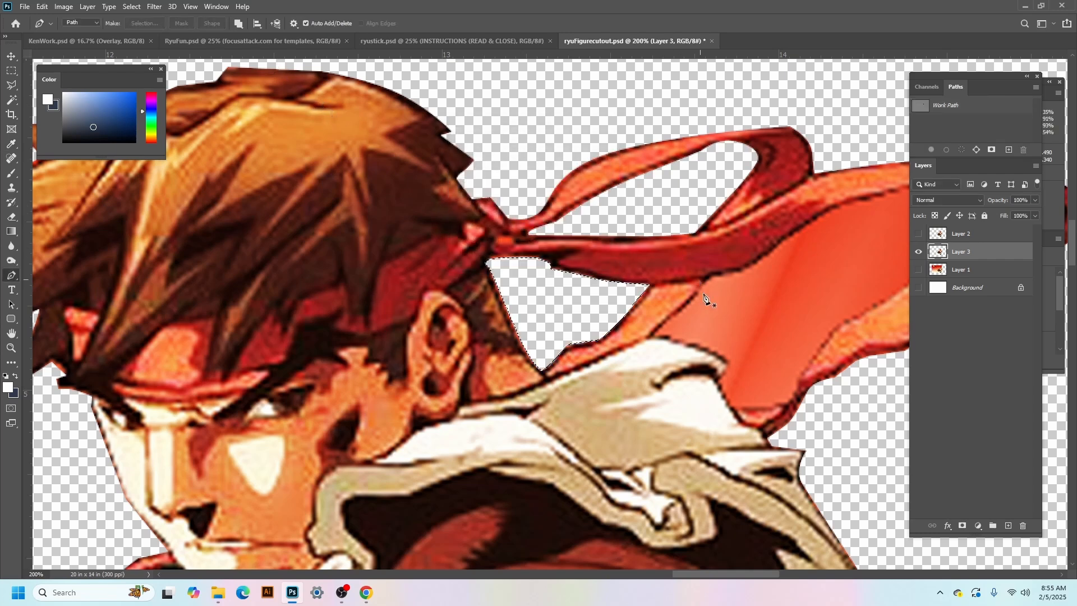
Step: Start a path at the collar and trace the large ribbon loop's upper inner edge around its dark fold at the far end
{"action": "left_click", "coordinate": [656, 335]}
{"action": "left_click_drag", "start_coordinate": [680, 318], "coordinate": [689, 305]}
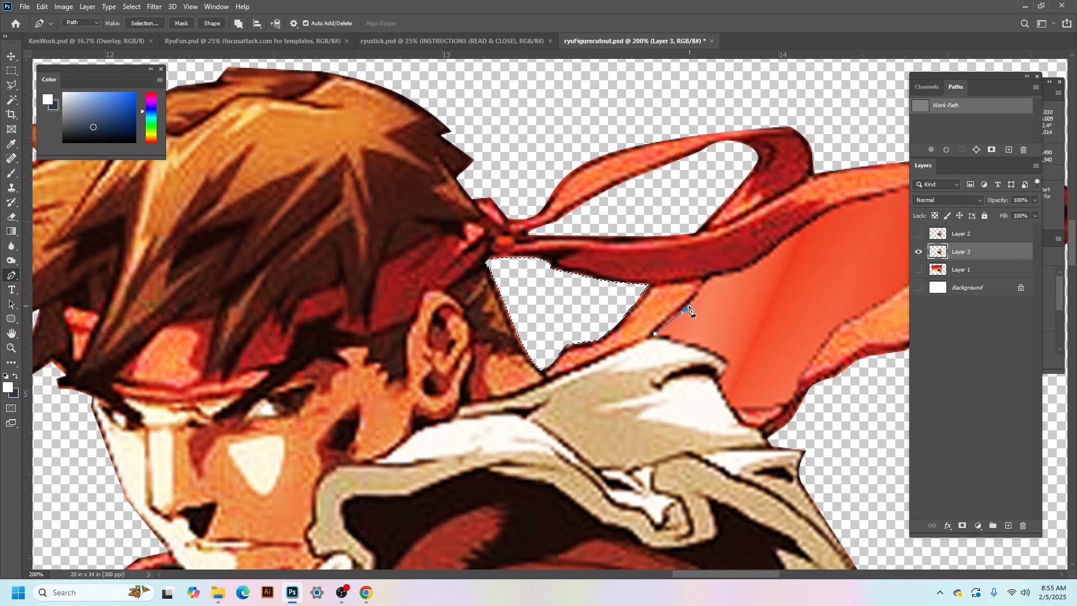
{"action": "key", "text": "ctrl+z"}
{"action": "left_click", "coordinate": [710, 278]}
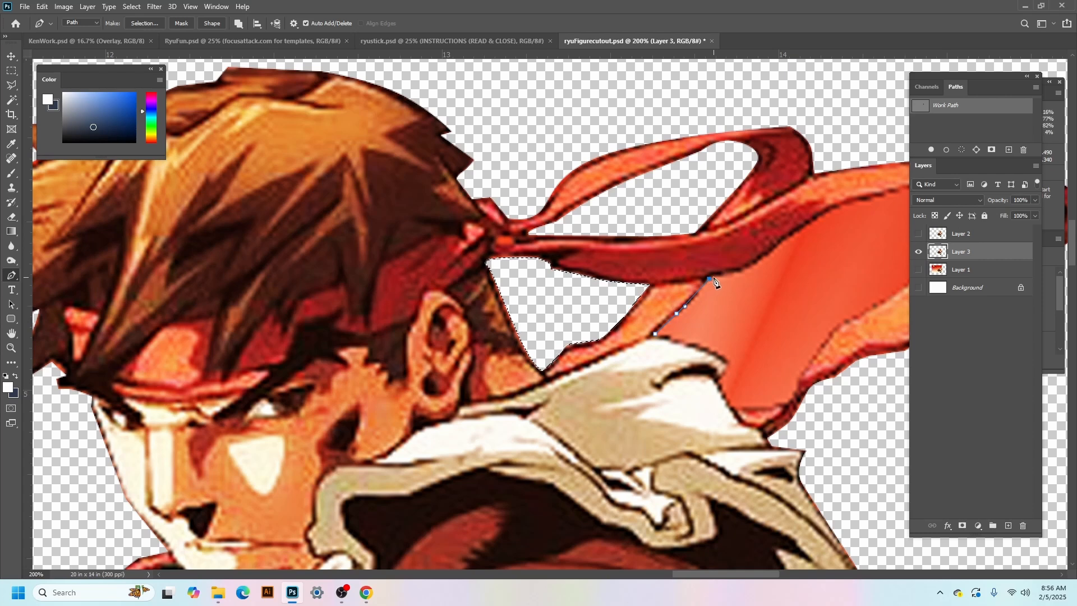
{"action": "left_click_drag", "start_coordinate": [786, 252], "coordinate": [563, 250]}
{"action": "left_click", "coordinate": [649, 215]}
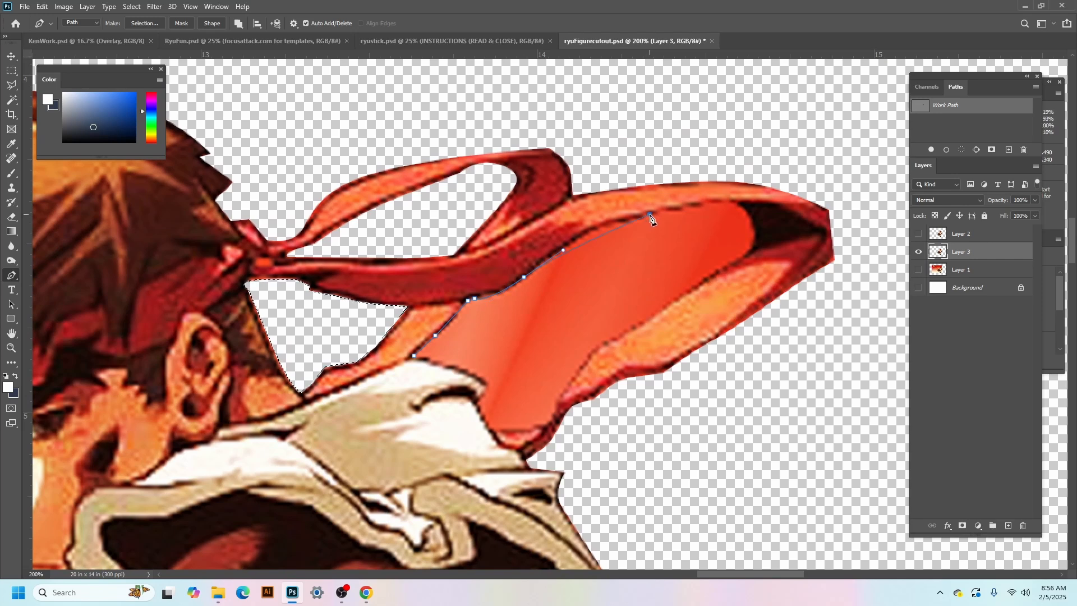
{"action": "left_click", "coordinate": [689, 208]}
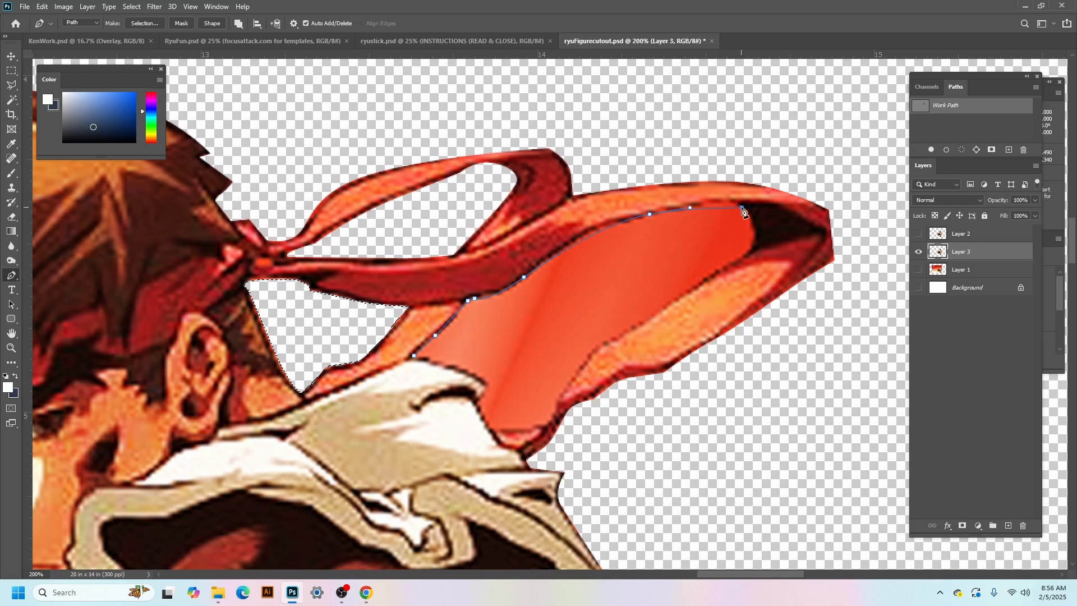
{"action": "left_click_drag", "start_coordinate": [743, 208], "coordinate": [732, 263]}
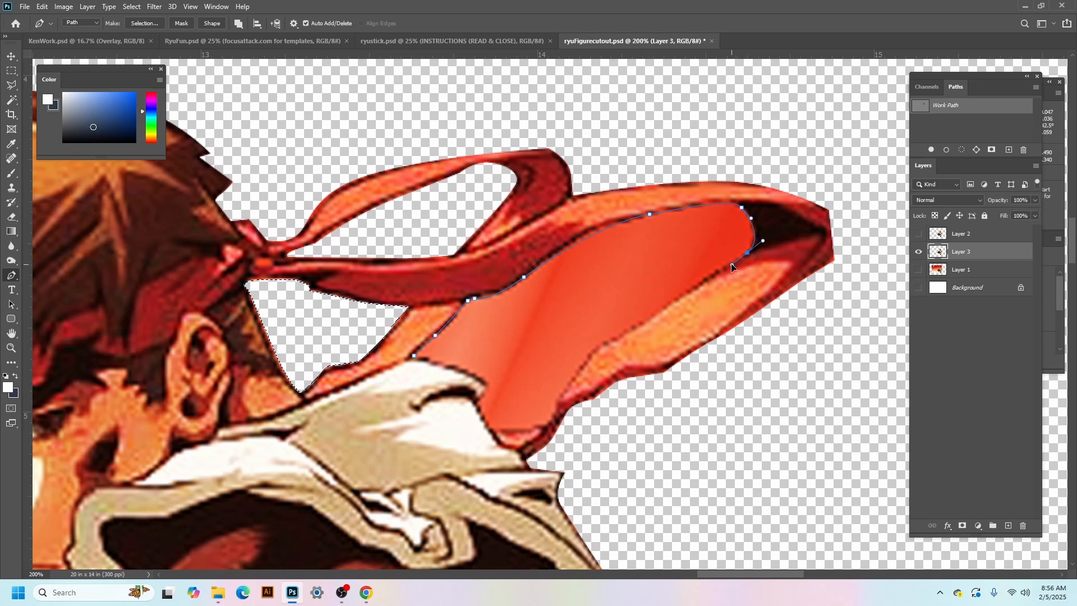
Step: Trace the lower ribbon's inner edge back to the shoulder and along the collar, closing the path around the large gap
{"action": "left_click", "coordinate": [626, 330]}
{"action": "left_click", "coordinate": [600, 344]}
{"action": "left_click_drag", "start_coordinate": [568, 383], "coordinate": [499, 430]}
{"action": "left_click", "coordinate": [557, 404]}
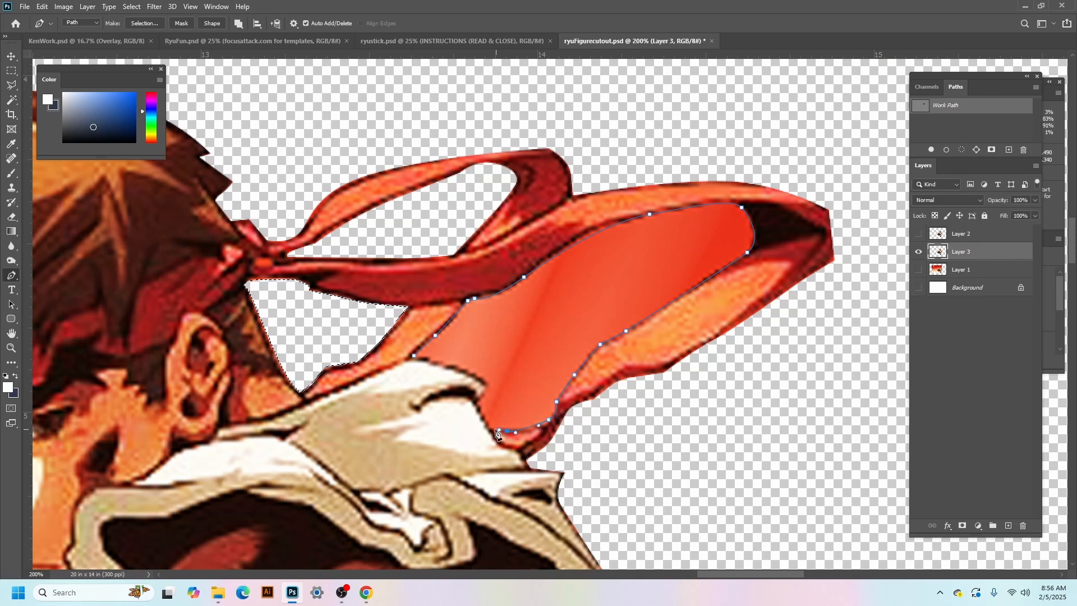
{"action": "left_click", "coordinate": [492, 430]}
{"action": "left_click", "coordinate": [478, 404]}
{"action": "left_click_drag", "start_coordinate": [472, 373], "coordinate": [434, 362]}
{"action": "left_click", "coordinate": [414, 356]}
Step: Turn the large loop path into a new selection with 0-pixel feather, delete the background inside it and deselect
{"action": "left_click", "coordinate": [145, 23]}
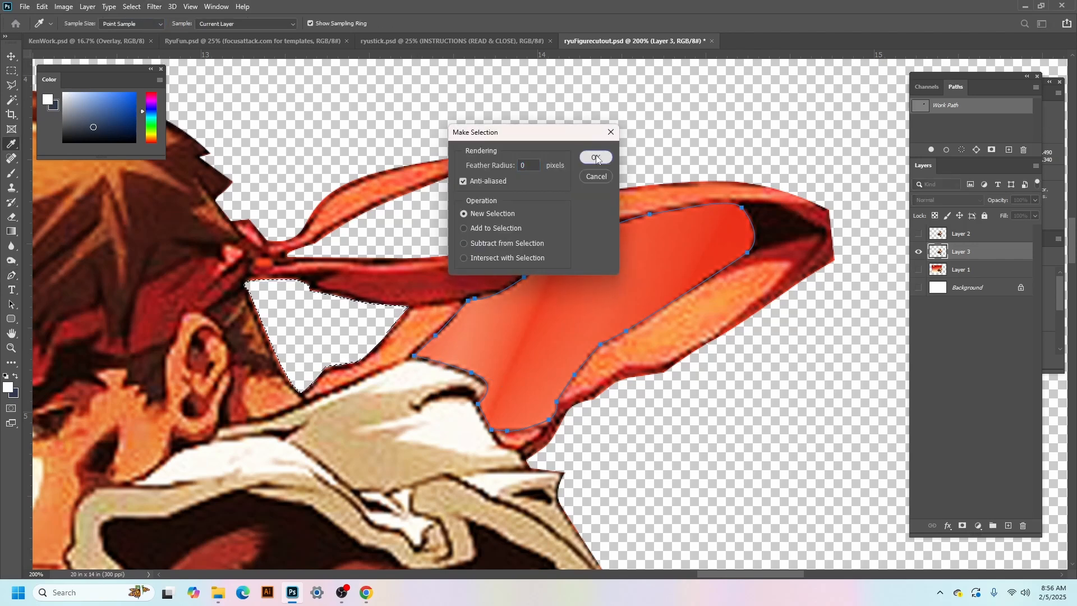
{"action": "left_click", "coordinate": [596, 158]}
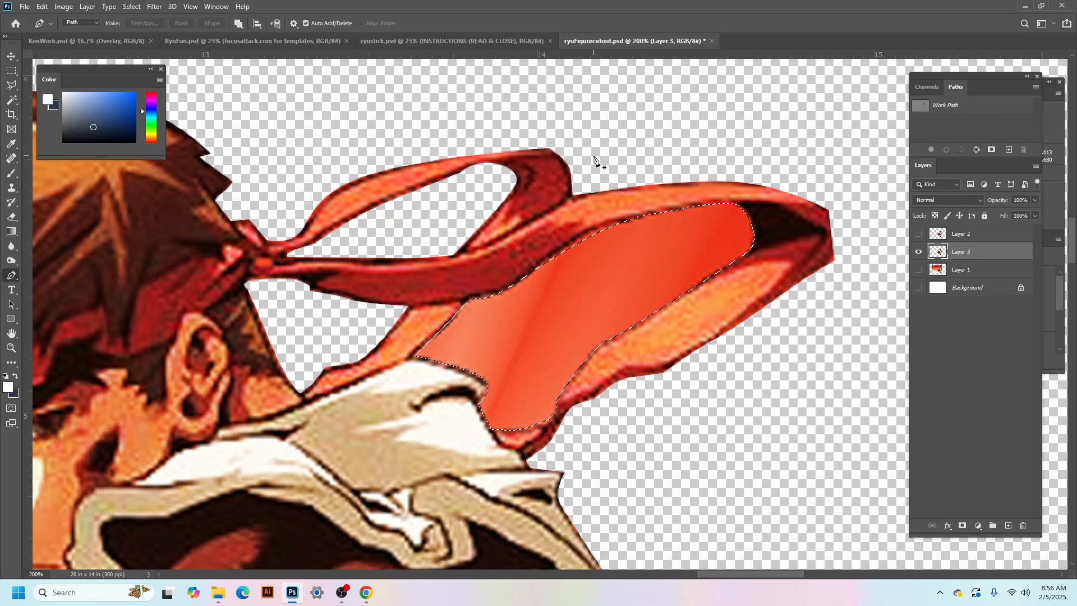
{"action": "key", "text": "Delete"}
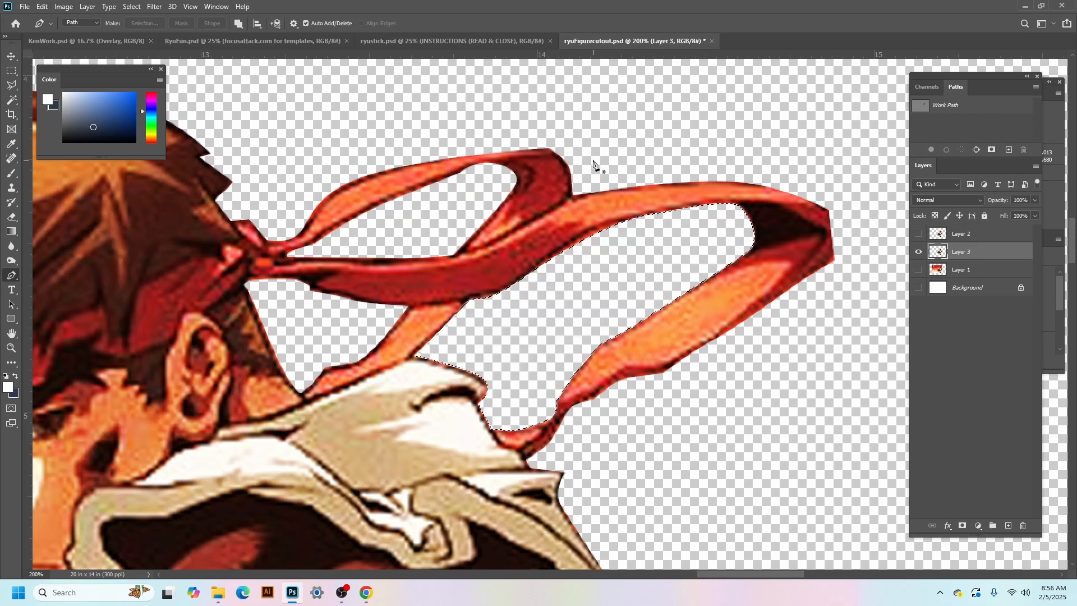
{"action": "key", "text": "ctrl+d"}
Step: Examine the cleaned headband ribbon gaps and the whole figure cutout against the transparent background
{"action": "key", "text": "z"}
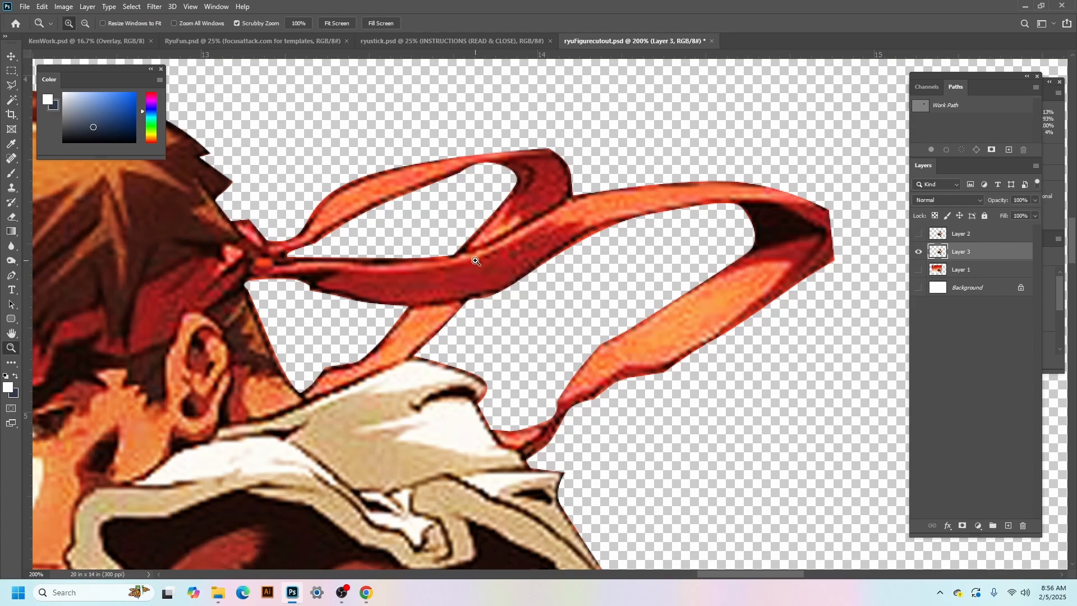
{"action": "left_click", "coordinate": [408, 260], "text": "alt"}
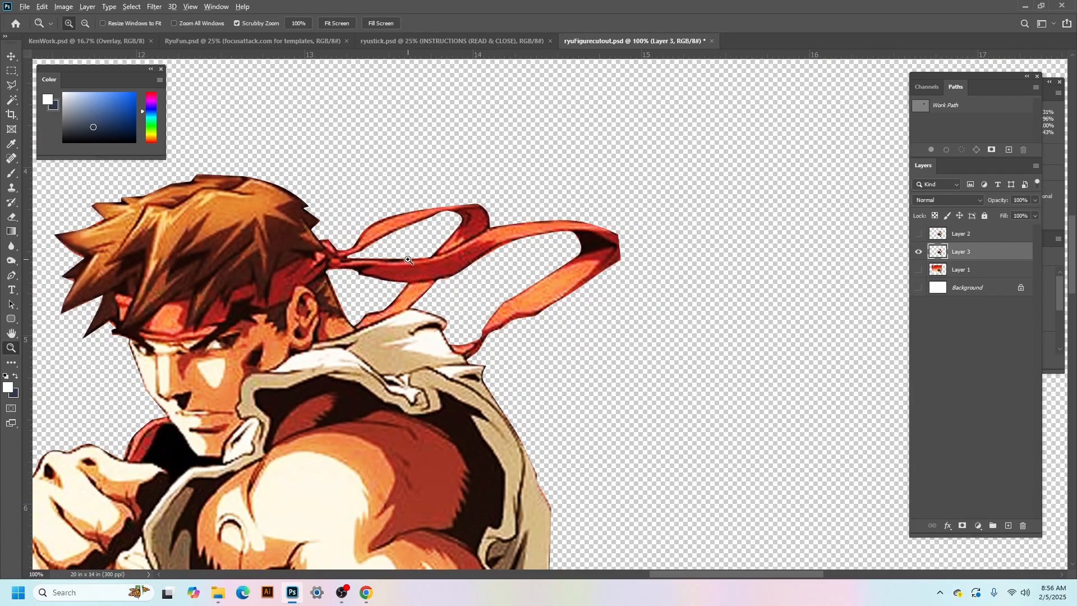
{"action": "scroll", "coordinate": [409, 260], "scroll_direction": "down", "scroll_amount": 3}
{"action": "scroll", "coordinate": [409, 261], "scroll_direction": "up", "scroll_amount": 4}
{"action": "scroll", "coordinate": [409, 260], "scroll_direction": "down", "scroll_amount": 2}
{"action": "scroll", "coordinate": [409, 260], "scroll_direction": "up", "scroll_amount": 2}
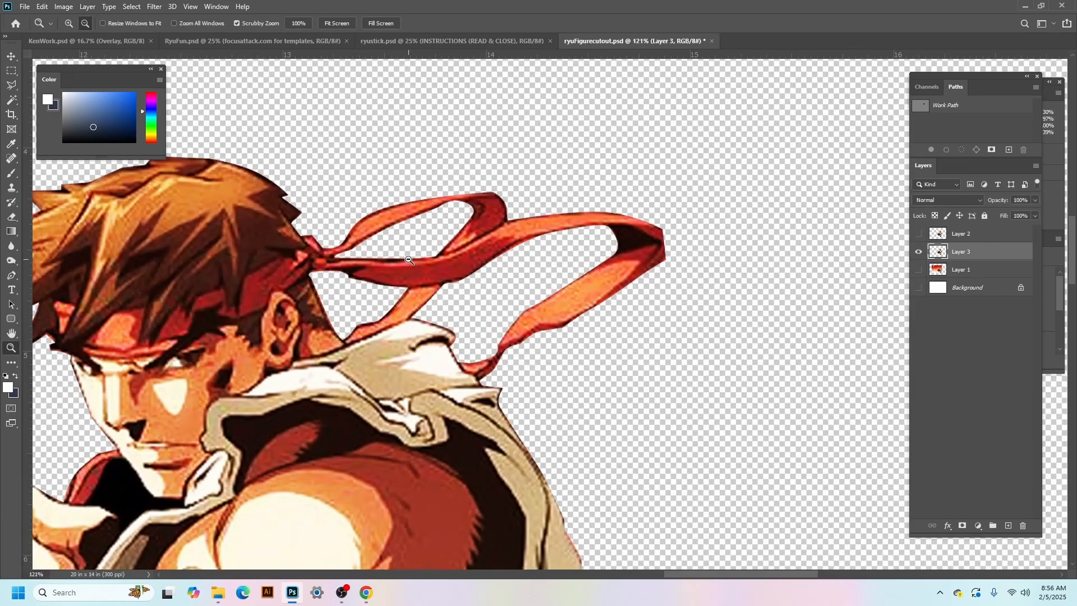
{"action": "scroll", "coordinate": [408, 259], "scroll_direction": "down", "scroll_amount": 4}
{"action": "scroll", "coordinate": [408, 259], "scroll_direction": "down", "scroll_amount": 2}
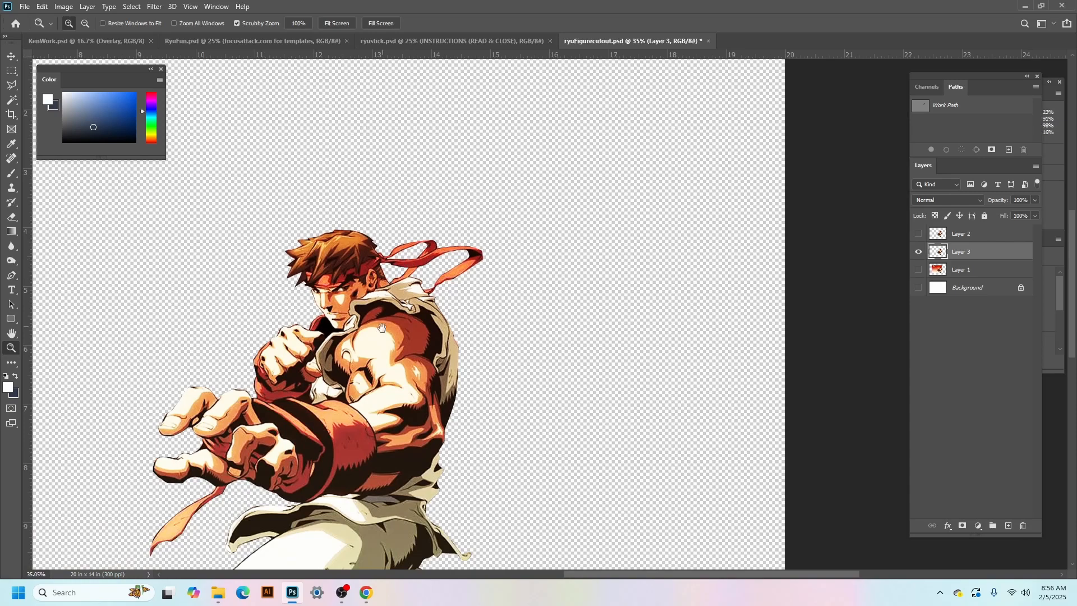
{"action": "left_click_drag", "start_coordinate": [382, 331], "coordinate": [516, 259]}
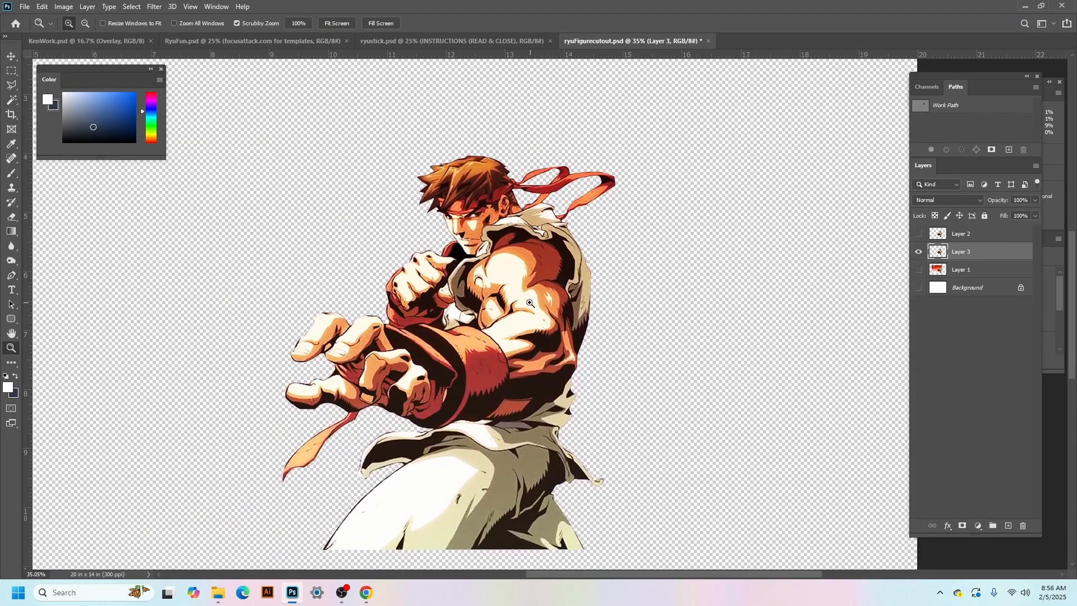
{"action": "mouse_move", "coordinate": [522, 295]}
{"action": "left_mouse_down"}
{"action": "mouse_move", "coordinate": [357, 289]}
{"action": "mouse_move", "coordinate": [470, 287]}
{"action": "mouse_move", "coordinate": [398, 272]}
{"action": "mouse_move", "coordinate": [512, 281]}
{"action": "left_mouse_up"}
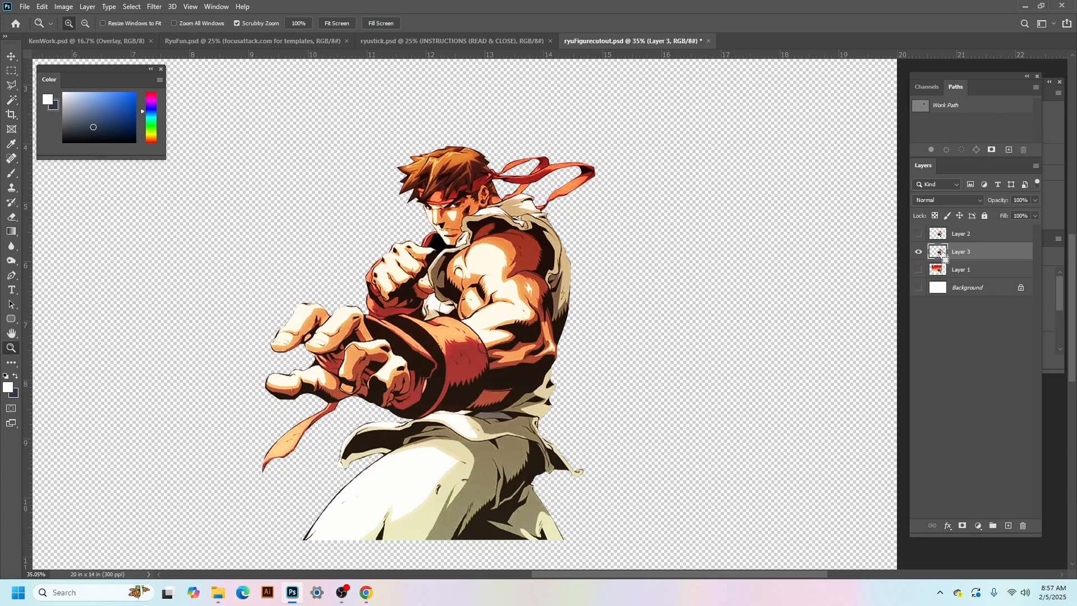
Step: Load the figure on Layer 3 as a selection, copy it and open ryustick.psd
{"action": "left_click", "coordinate": [943, 253], "text": "ctrl"}
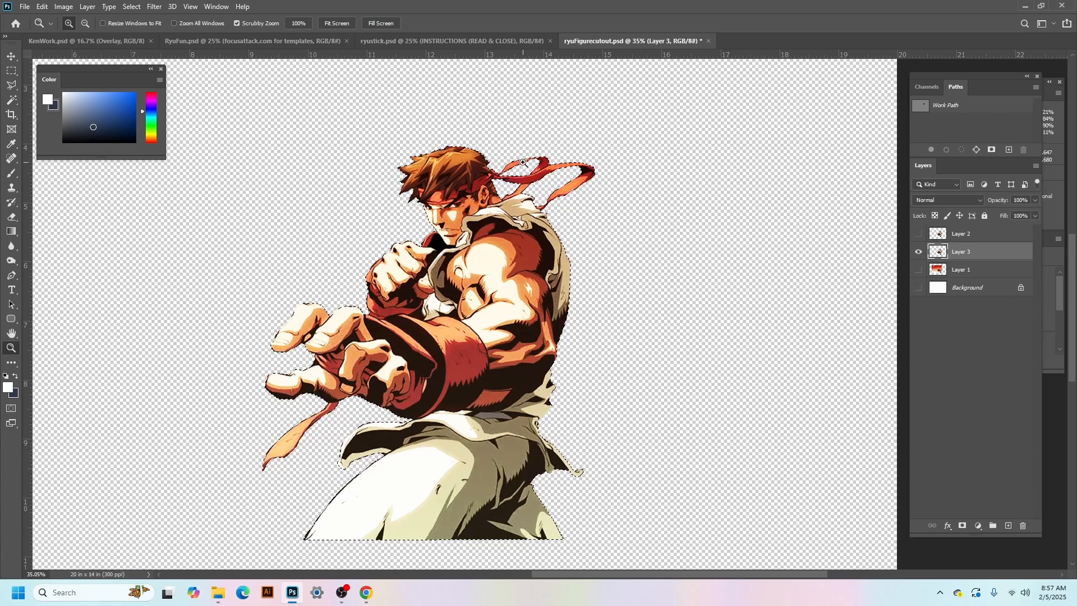
{"action": "left_click", "coordinate": [25, 6]}
{"action": "left_click", "coordinate": [44, 39]}
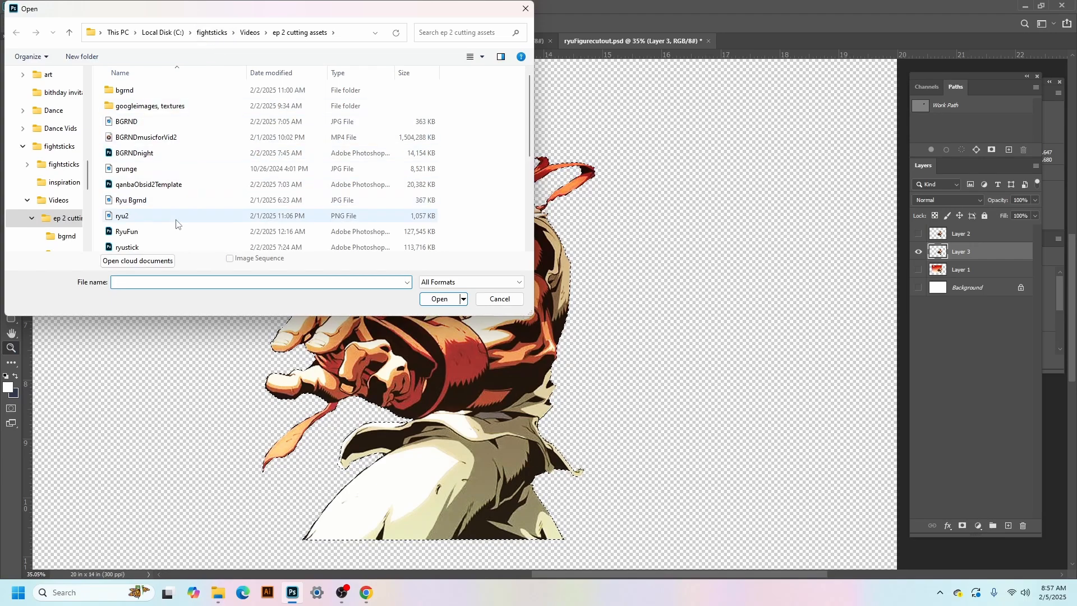
{"action": "scroll", "coordinate": [177, 224], "scroll_direction": "down", "scroll_amount": 2}
{"action": "double_click", "coordinate": [167, 166]}
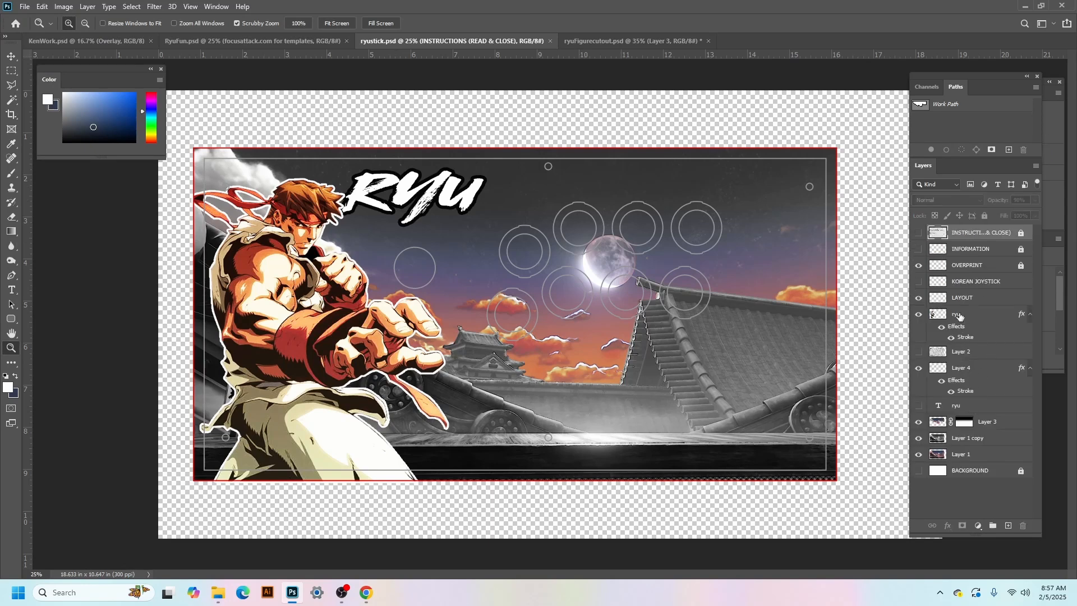
Step: Hide the existing ryu figure layer and paste the copied cutout above Layer 2
{"action": "left_click", "coordinate": [918, 316]}
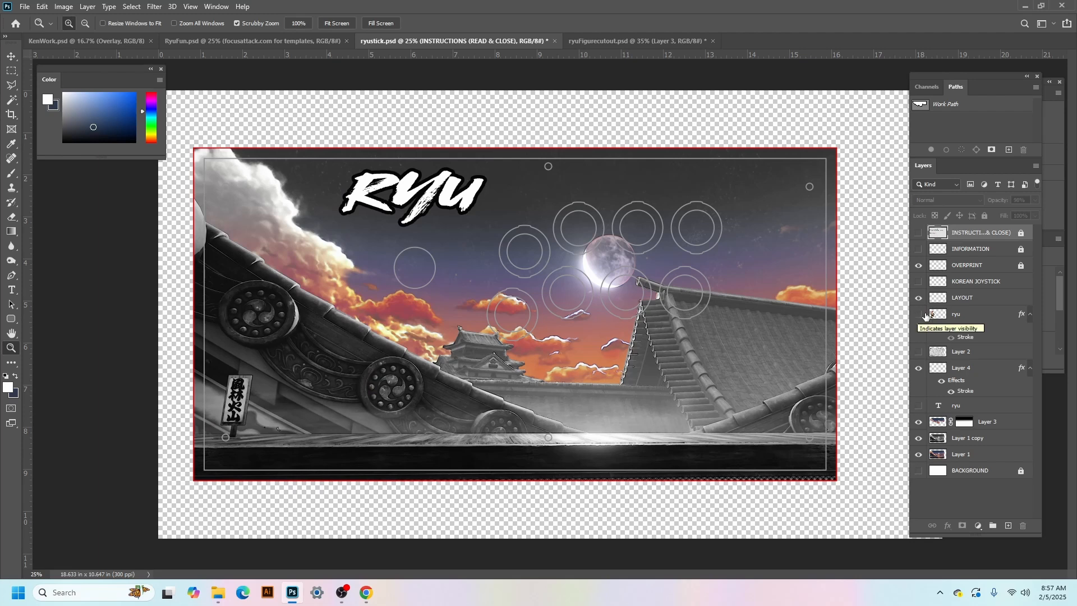
{"action": "left_click", "coordinate": [990, 354]}
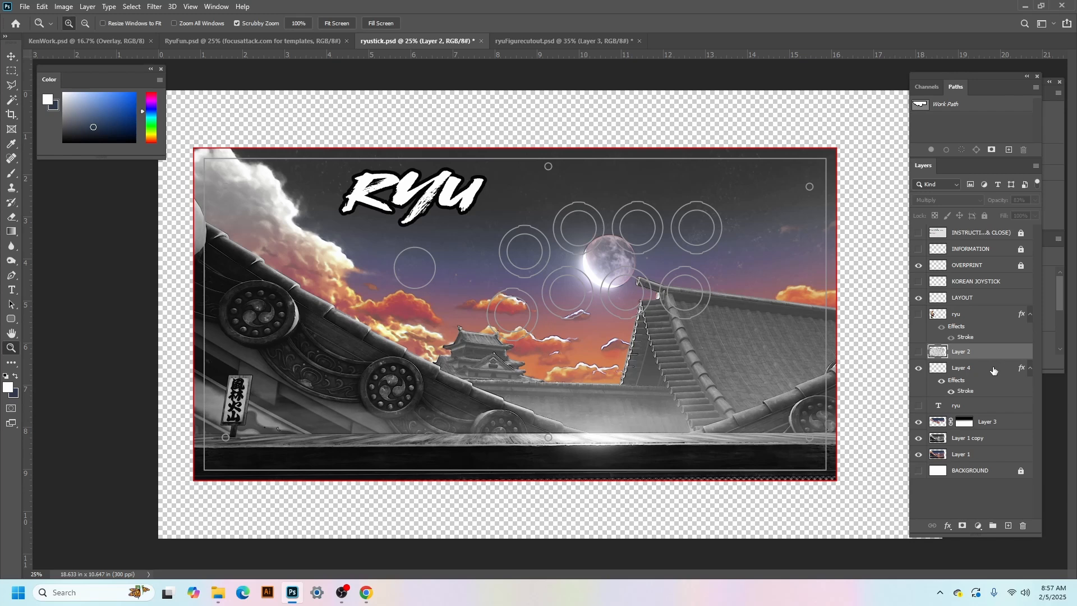
{"action": "key", "text": "ctrl+v"}
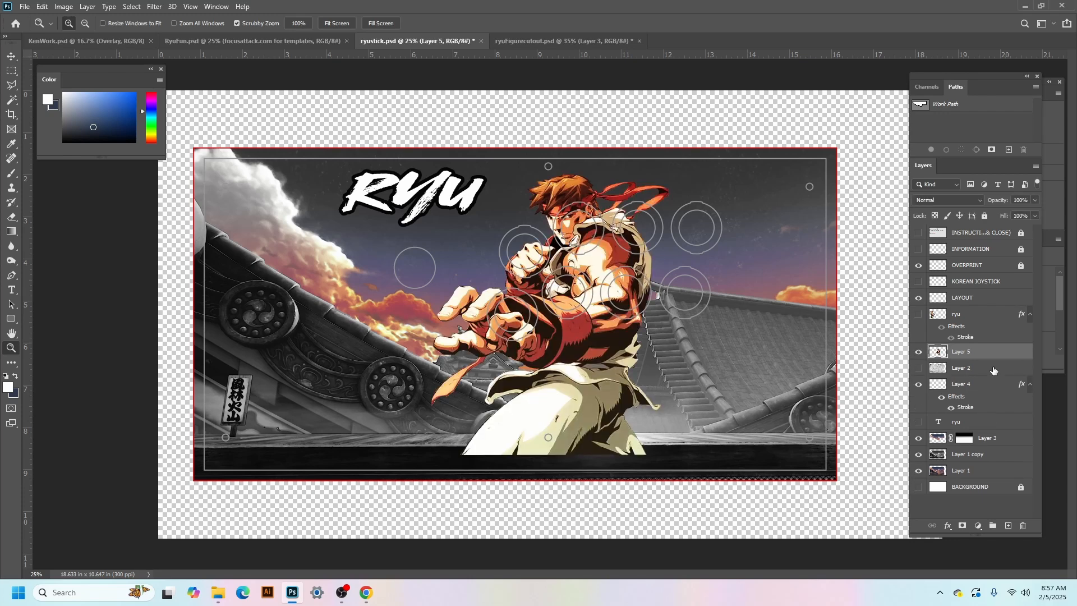
Step: Move the pasted figure to the lower-left corner of the artwork and flip it horizontally
{"action": "left_click", "coordinate": [11, 56]}
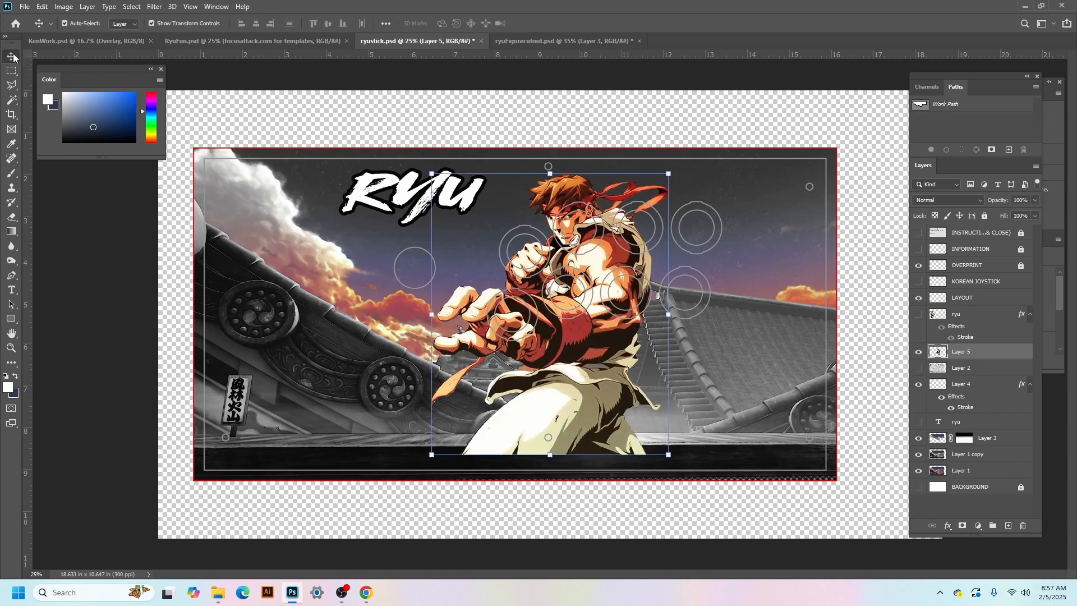
{"action": "left_click_drag", "start_coordinate": [565, 354], "coordinate": [309, 372]}
{"action": "left_click_drag", "start_coordinate": [336, 338], "coordinate": [357, 339]}
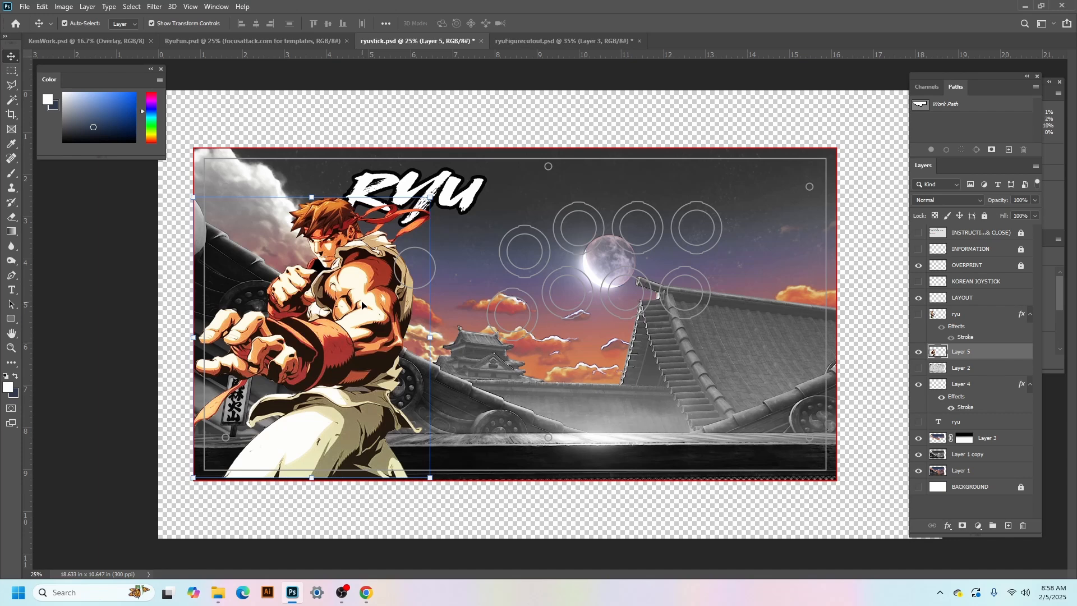
{"action": "key", "text": "ctrl+t"}
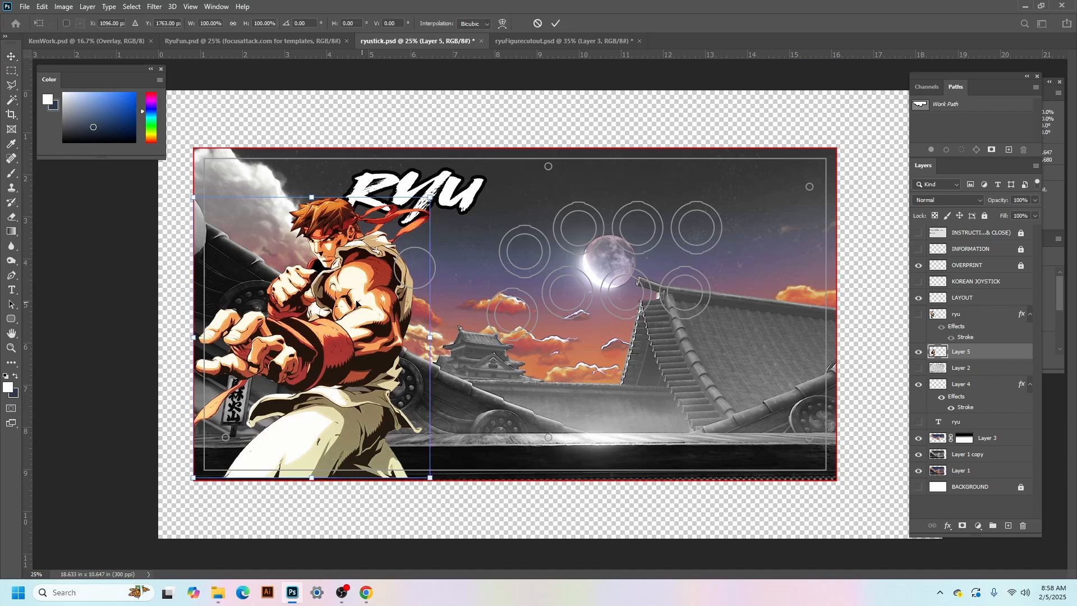
{"action": "right_click", "coordinate": [342, 289]}
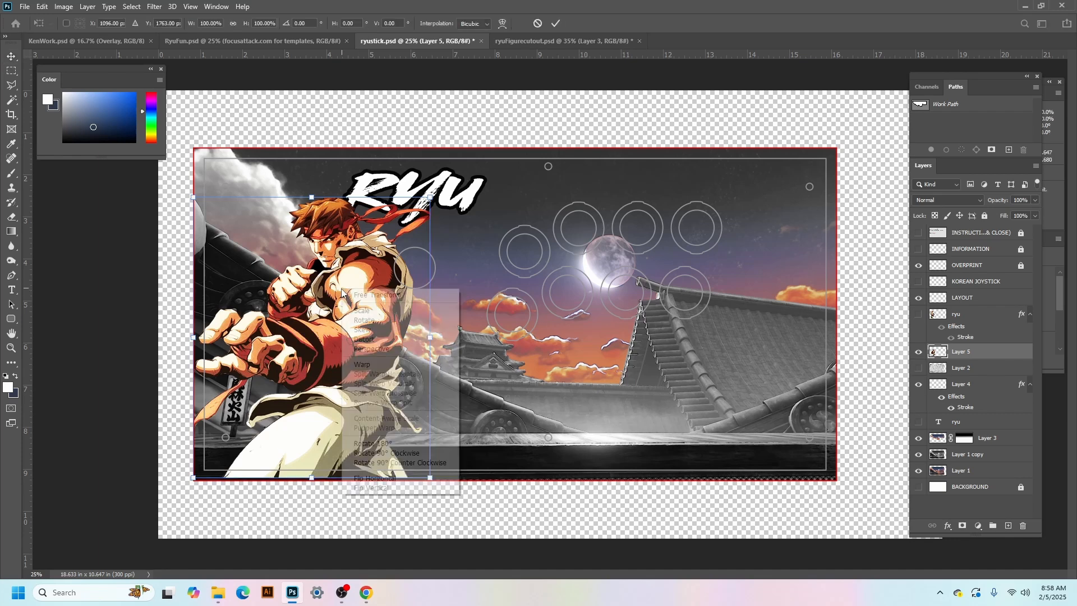
{"action": "left_click", "coordinate": [380, 480]}
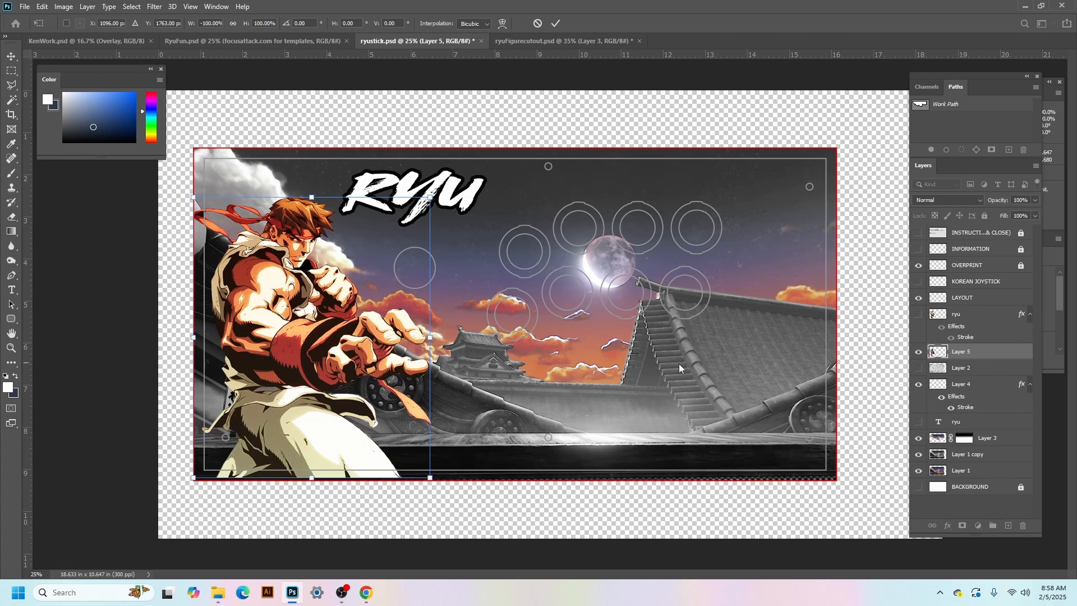
Step: Add an outside Stroke layer style to the pasted figure in white (fdfdfb) with a size of 16 px
{"action": "double_click", "coordinate": [999, 353]}
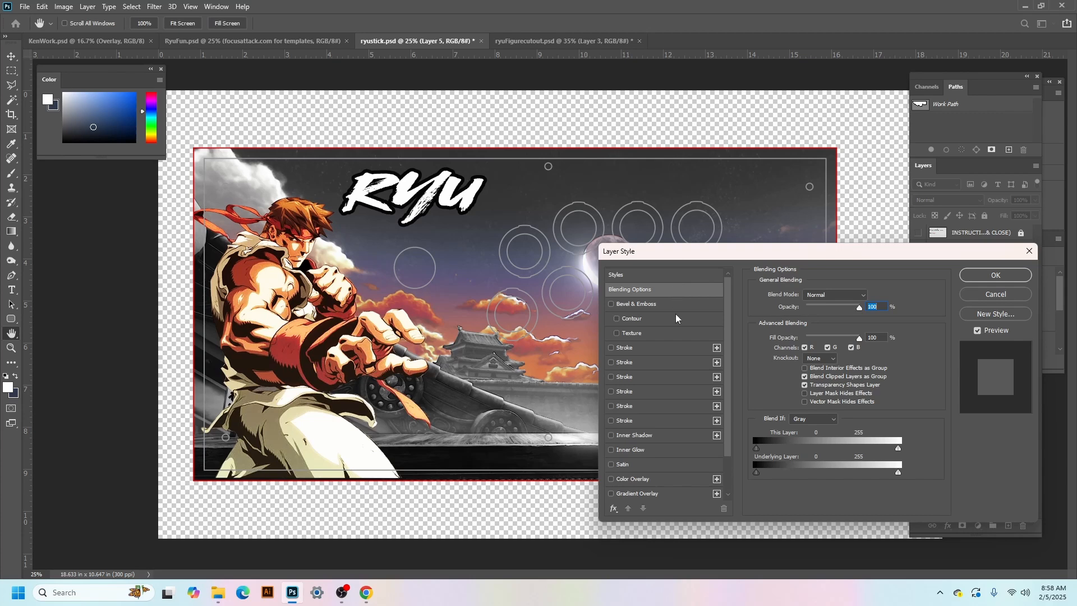
{"action": "left_click", "coordinate": [660, 348]}
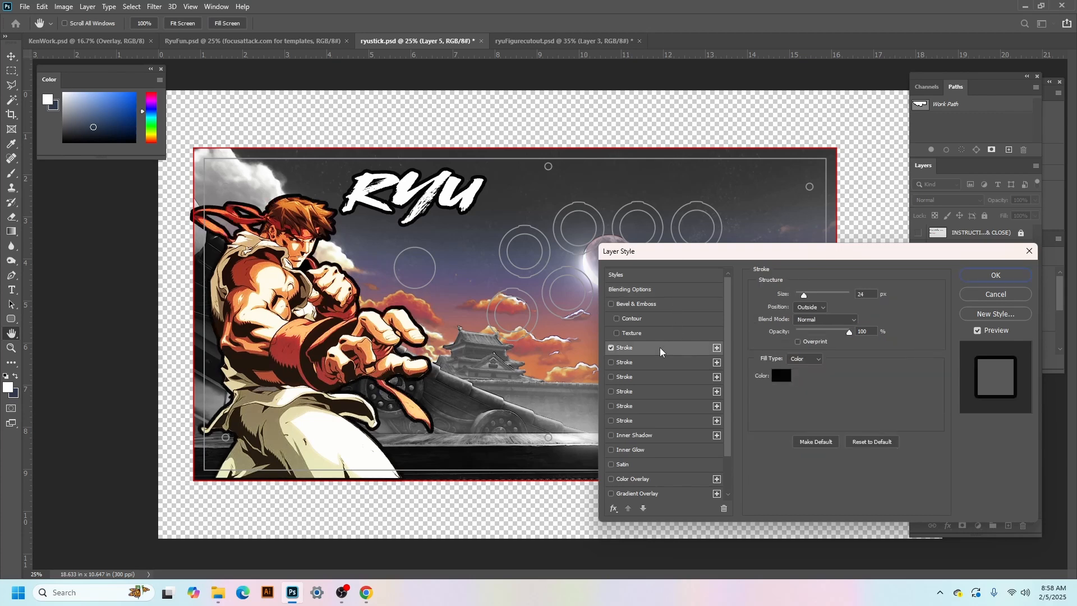
{"action": "left_click", "coordinate": [787, 381]}
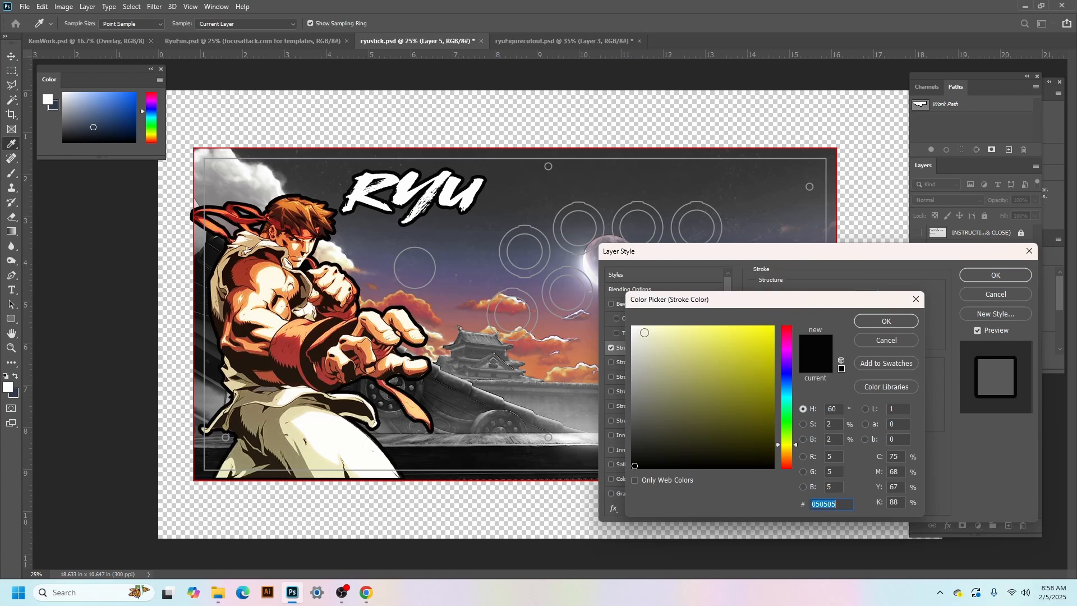
{"action": "left_click", "coordinate": [632, 327]}
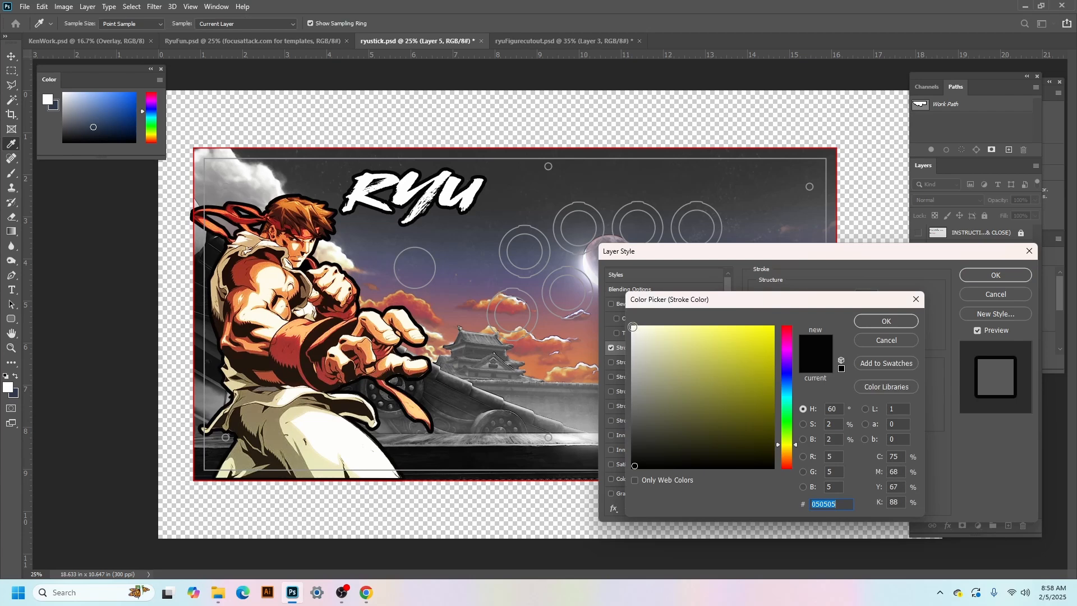
{"action": "left_click", "coordinate": [887, 320]}
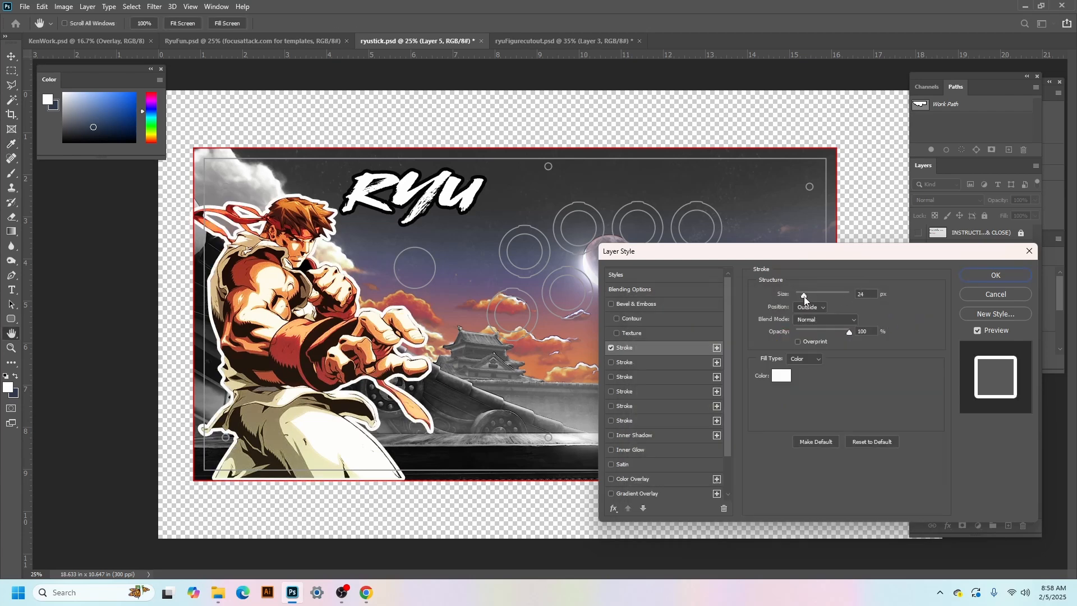
{"action": "left_click_drag", "start_coordinate": [805, 297], "coordinate": [804, 299]}
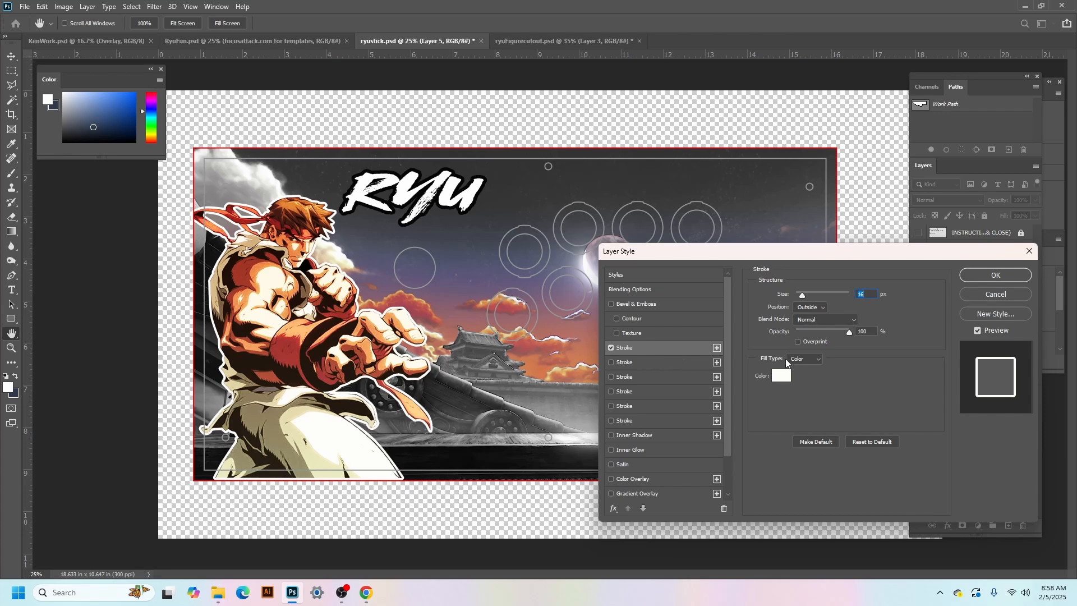
Step: Change the figure's stroke color to near-black 020202
{"action": "left_click", "coordinate": [782, 375]}
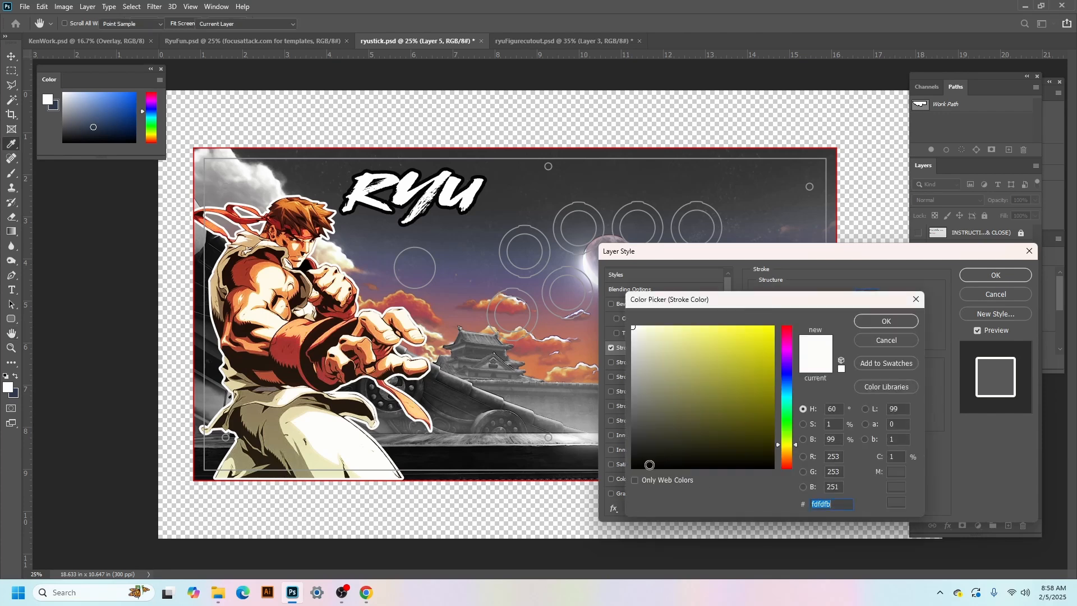
{"action": "left_click", "coordinate": [633, 466]}
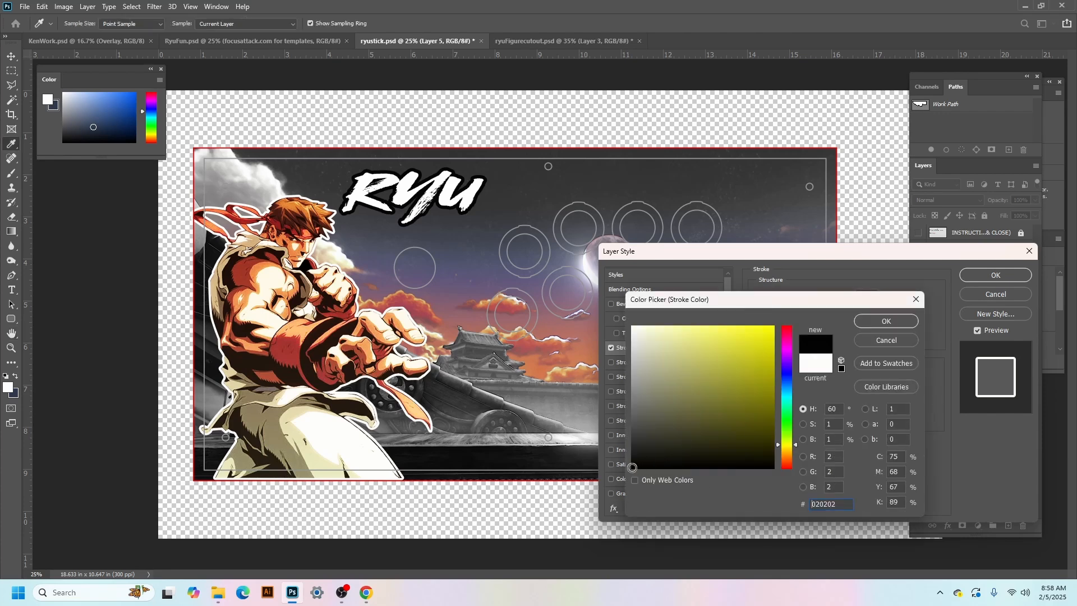
{"action": "left_click", "coordinate": [890, 318]}
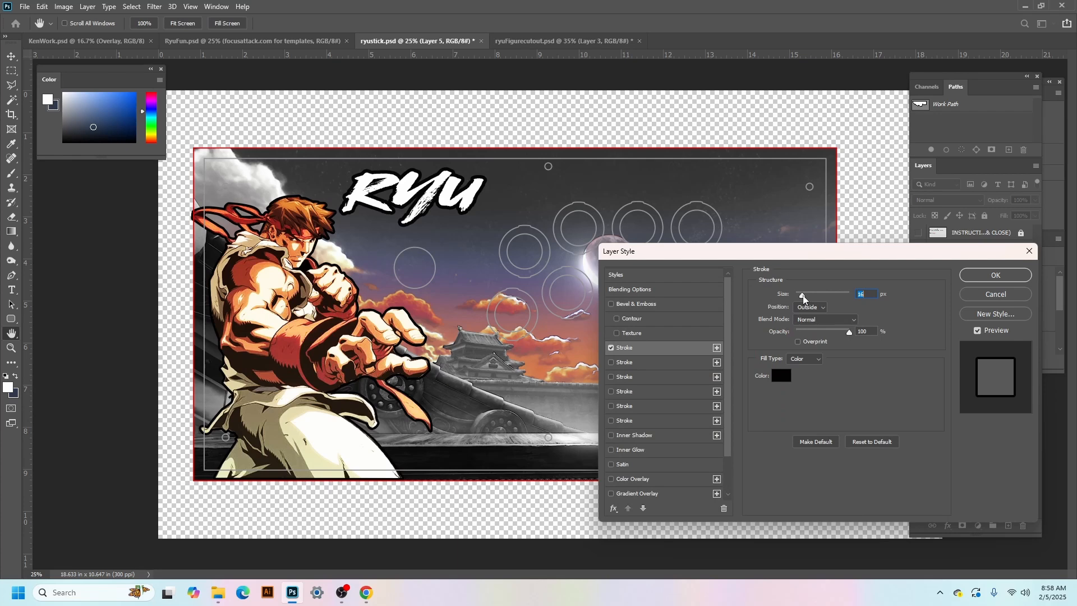
Step: Reduce the figure's near-black stroke to 6 px and add a second outside stroke in white fafbfc with a size of 21 px
{"action": "left_click_drag", "start_coordinate": [803, 298], "coordinate": [801, 298]}
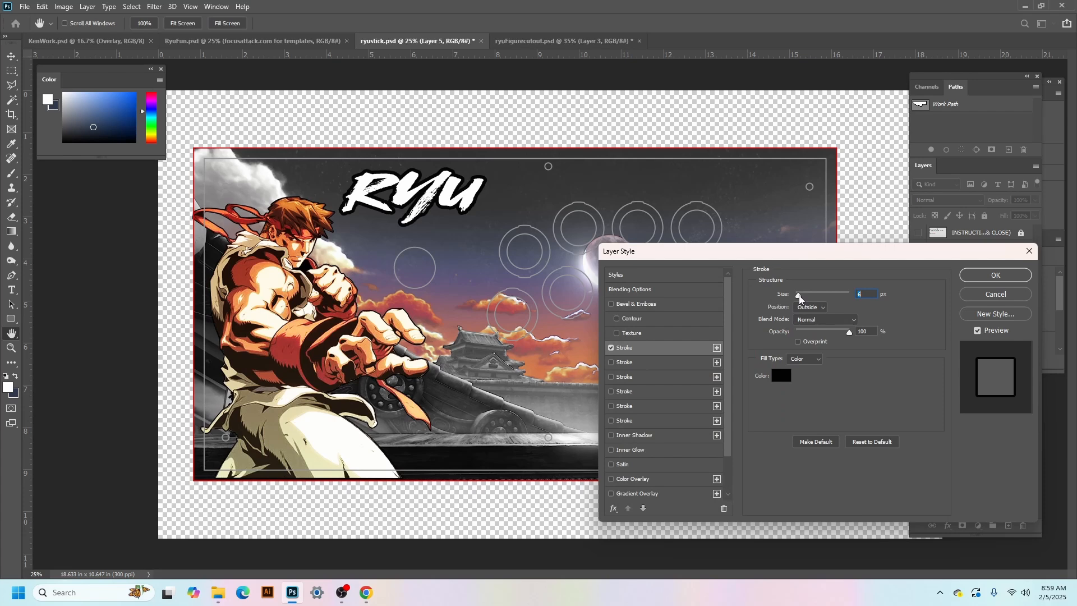
{"action": "left_click", "coordinate": [648, 358]}
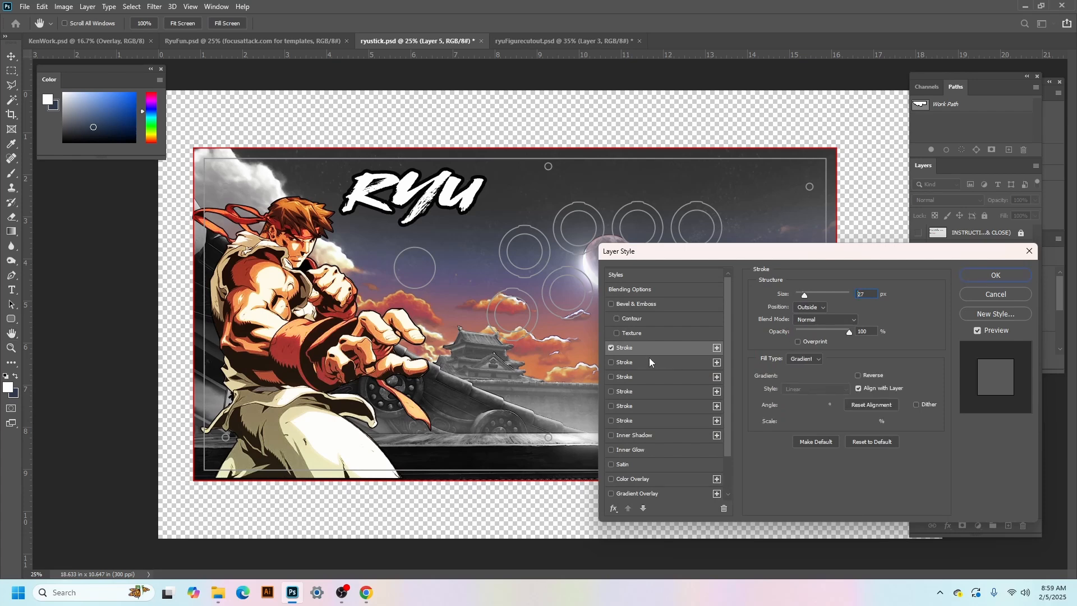
{"action": "left_click", "coordinate": [816, 359]}
{"action": "left_click", "coordinate": [816, 366]}
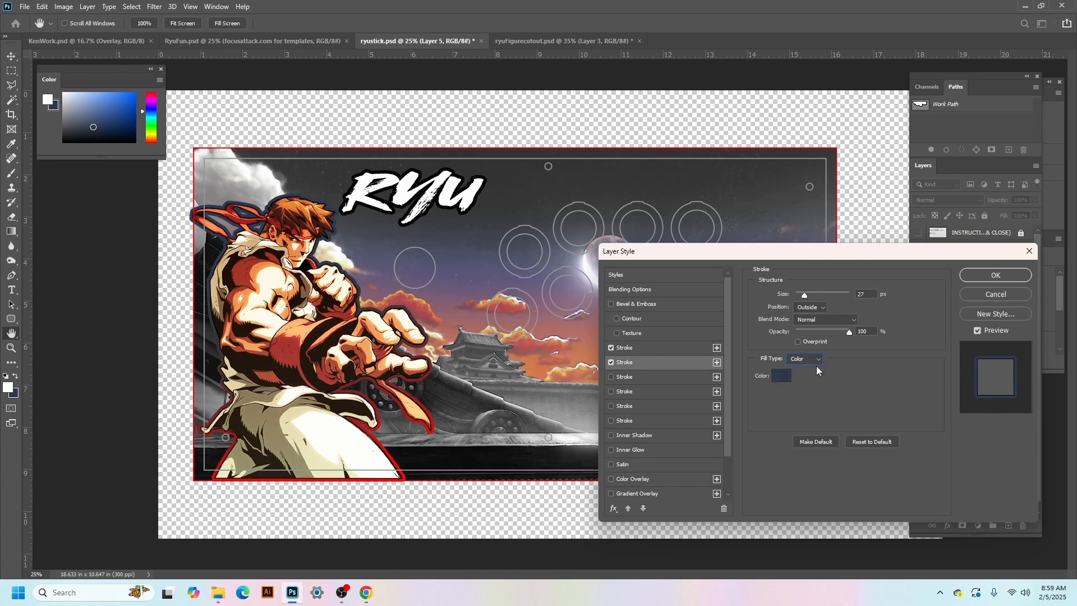
{"action": "left_click", "coordinate": [780, 377]}
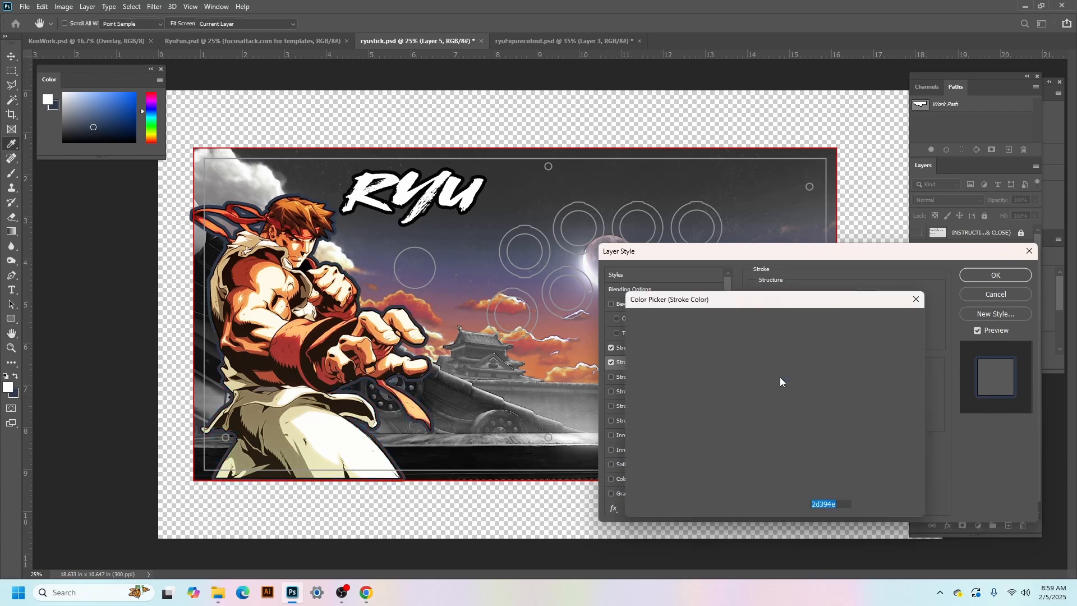
{"action": "left_click", "coordinate": [633, 327]}
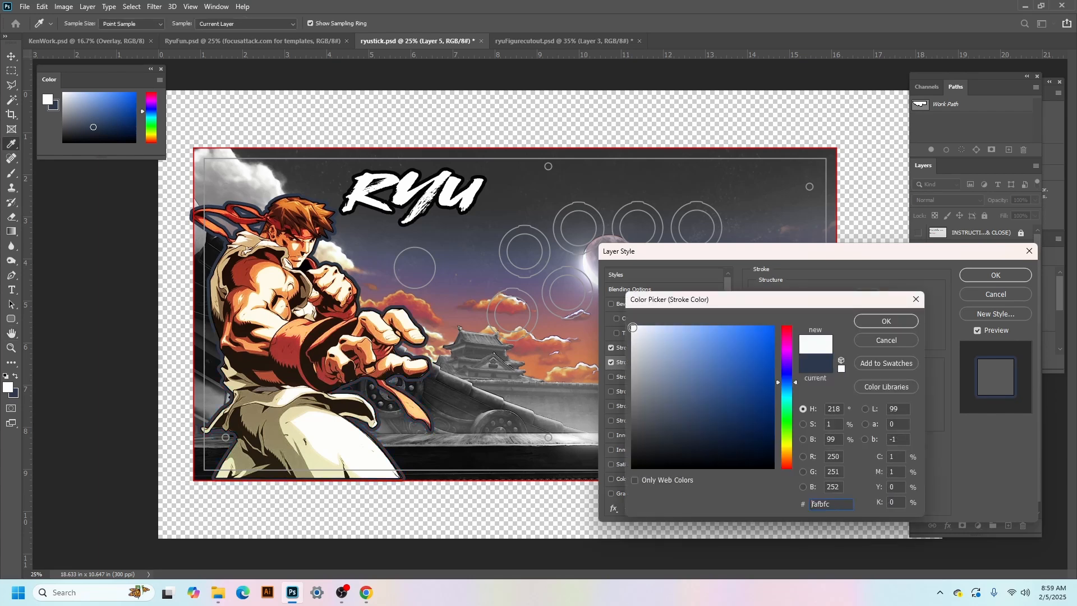
{"action": "left_click", "coordinate": [913, 321]}
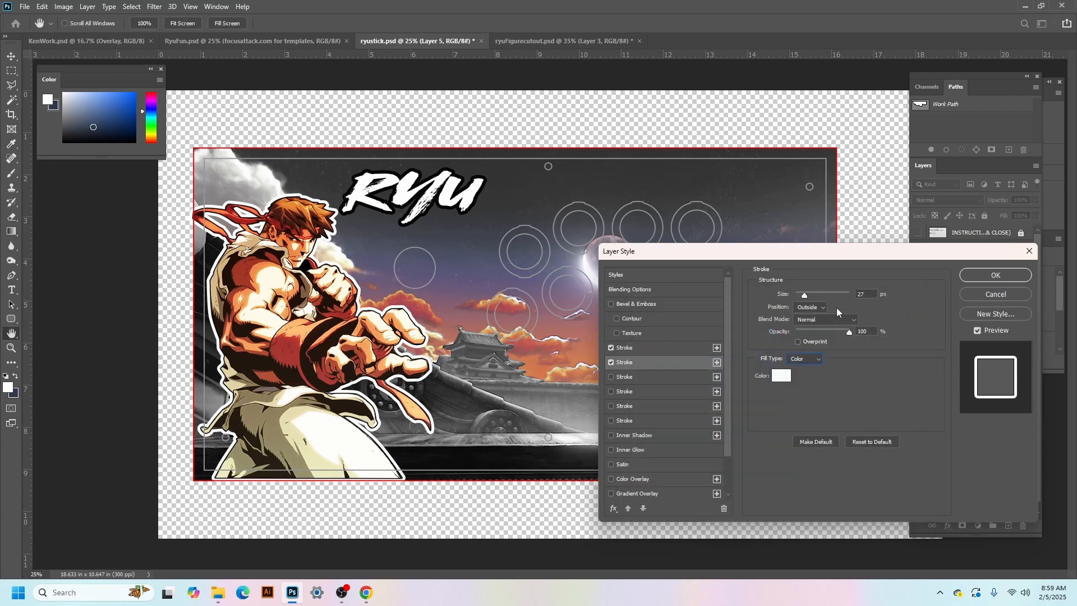
{"action": "left_click_drag", "start_coordinate": [806, 298], "coordinate": [803, 296]}
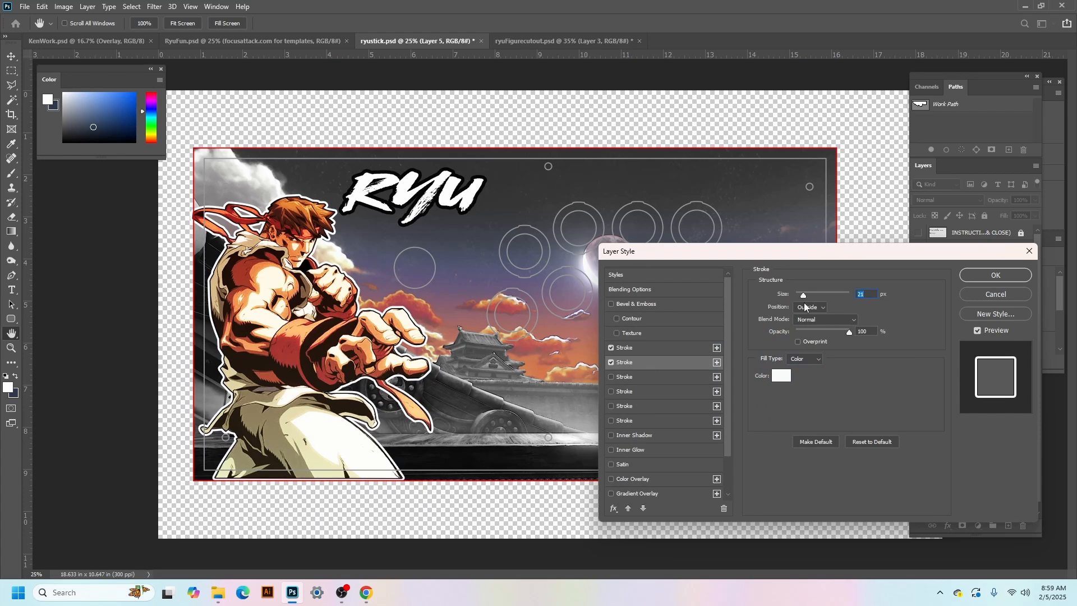
Step: Add a third stroke to the figure with a gradient fill and change the gradient's black starting color stop to a slightly muted red
{"action": "left_click", "coordinate": [662, 376]}
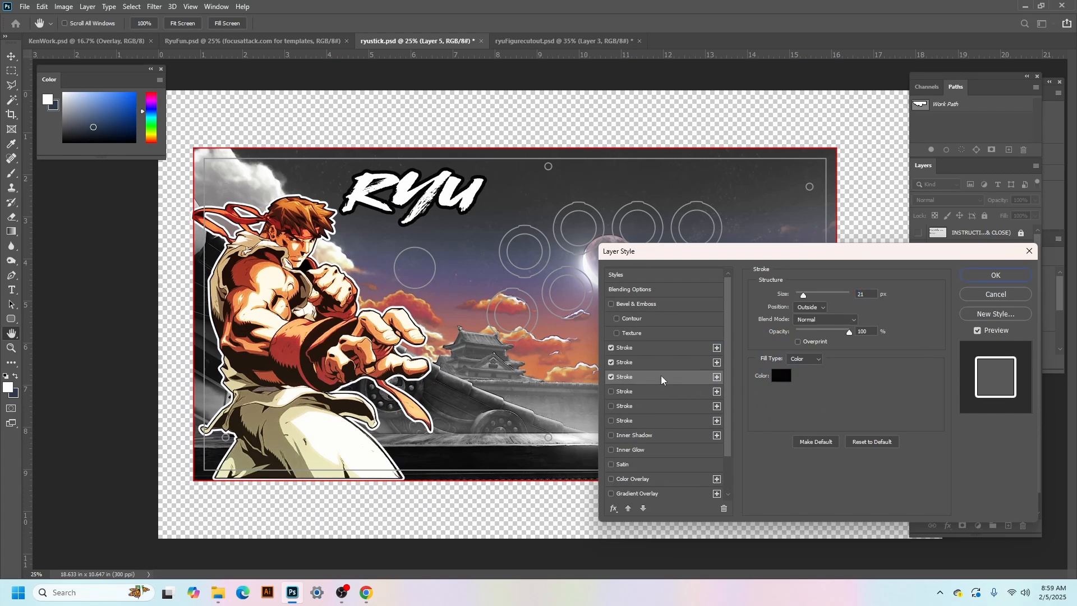
{"action": "left_click", "coordinate": [817, 362]}
{"action": "left_click", "coordinate": [816, 372]}
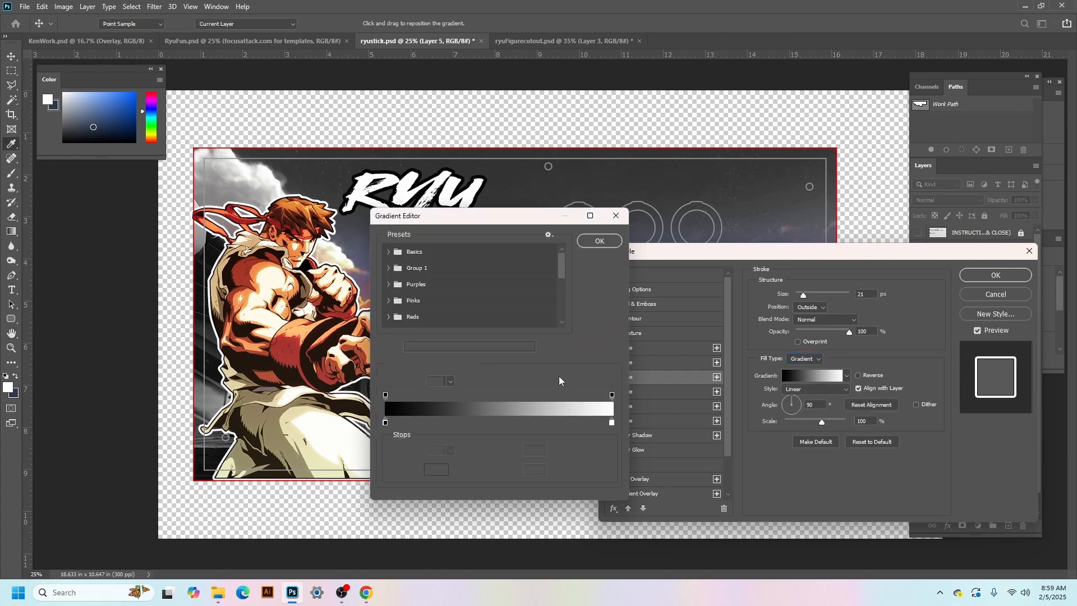
{"action": "left_click", "coordinate": [385, 424]}
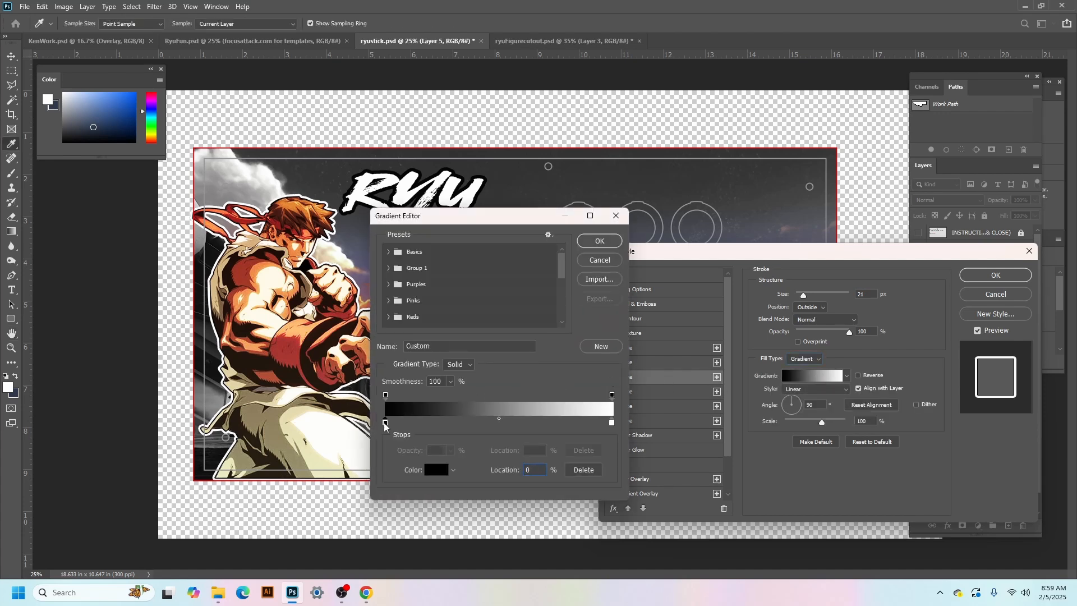
{"action": "double_click", "coordinate": [386, 423]}
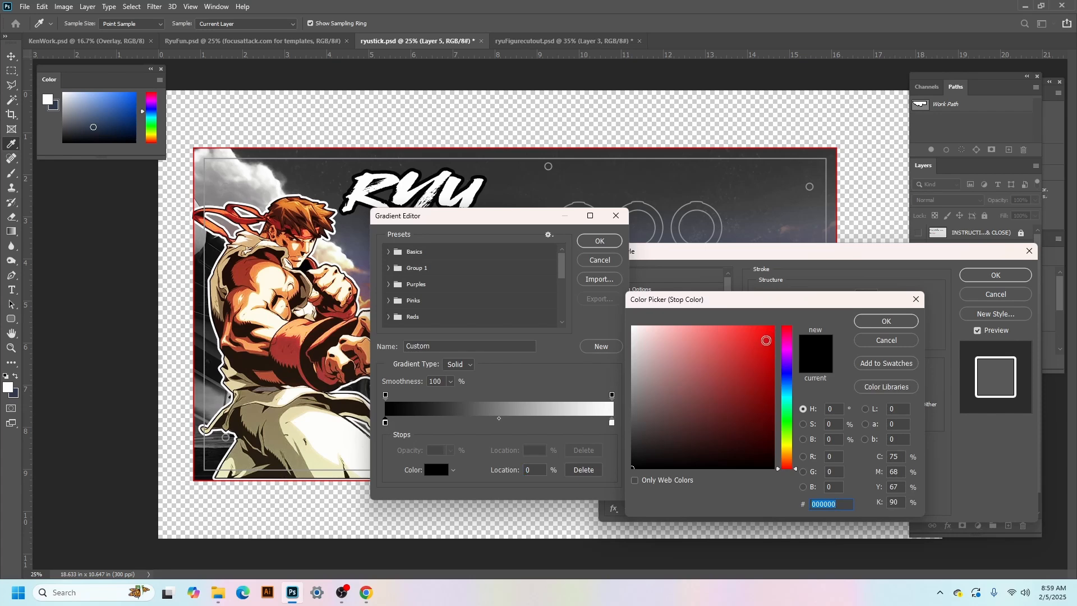
{"action": "left_click", "coordinate": [773, 328]}
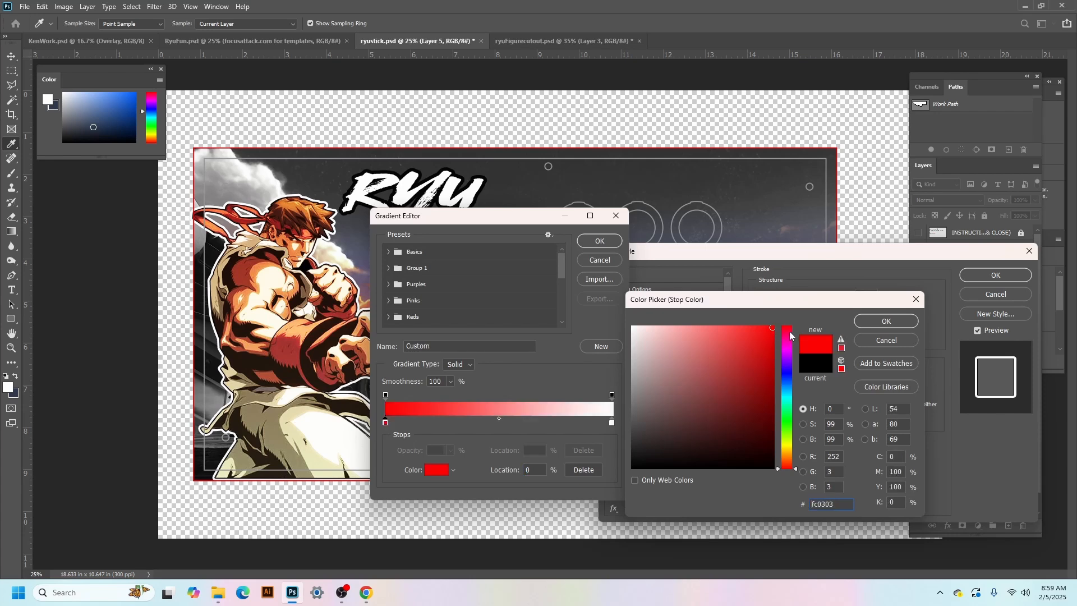
{"action": "left_click", "coordinate": [795, 466]}
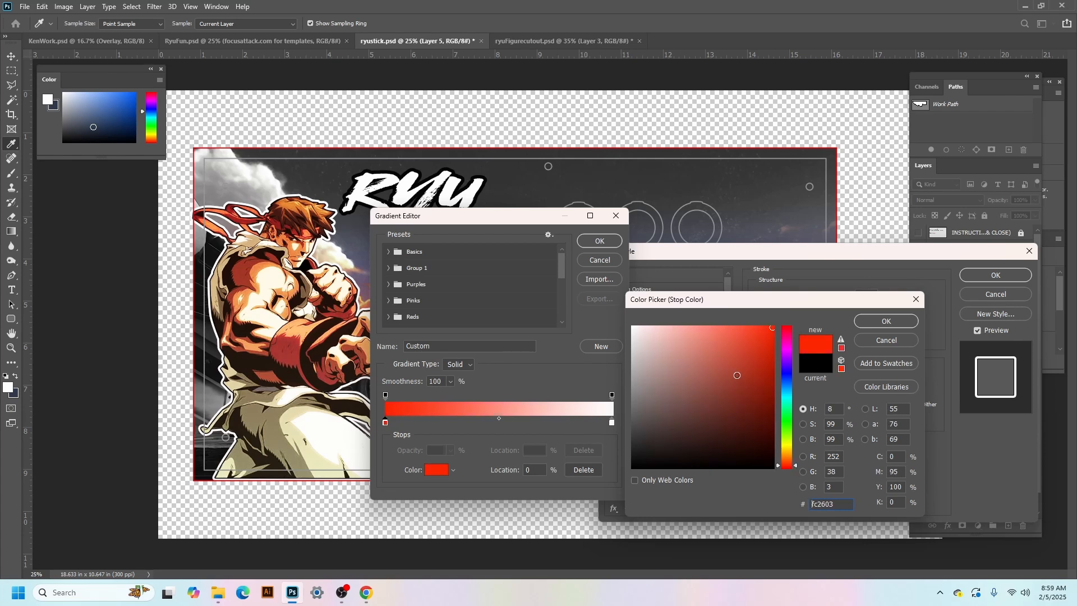
{"action": "left_click", "coordinate": [749, 368]}
{"action": "left_click_drag", "start_coordinate": [750, 366], "coordinate": [758, 349]}
{"action": "left_click", "coordinate": [860, 322]}
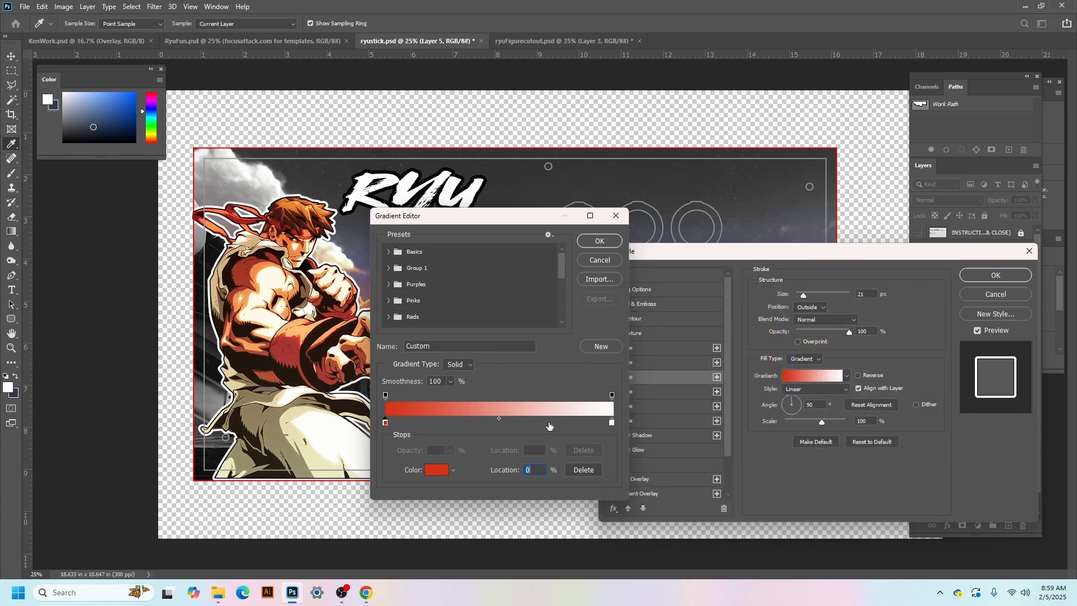
Step: Change the gradient's end stop to yellow f0c634 and add a cream f9f3dd color stop at 58%
{"action": "left_click", "coordinate": [613, 423]}
{"action": "double_click", "coordinate": [613, 423]}
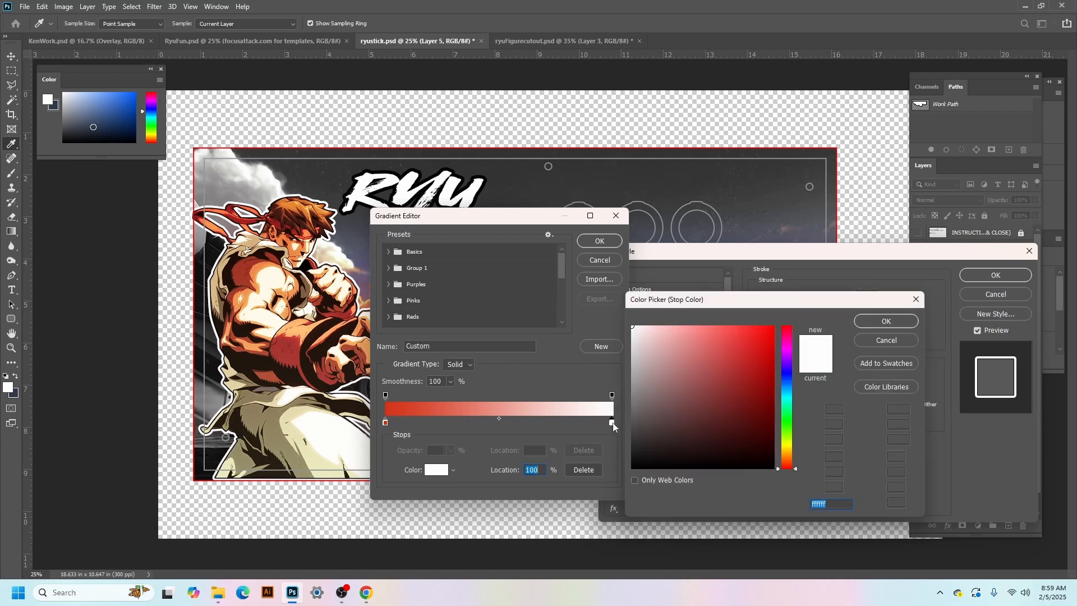
{"action": "left_click", "coordinate": [791, 452]}
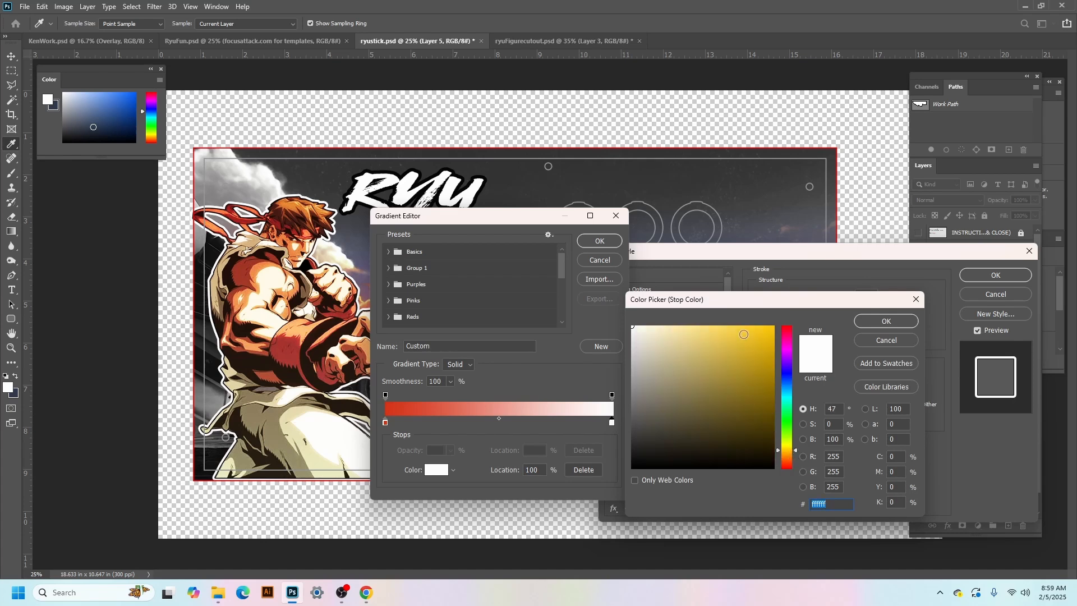
{"action": "left_click", "coordinate": [744, 334]}
{"action": "left_click", "coordinate": [888, 322]}
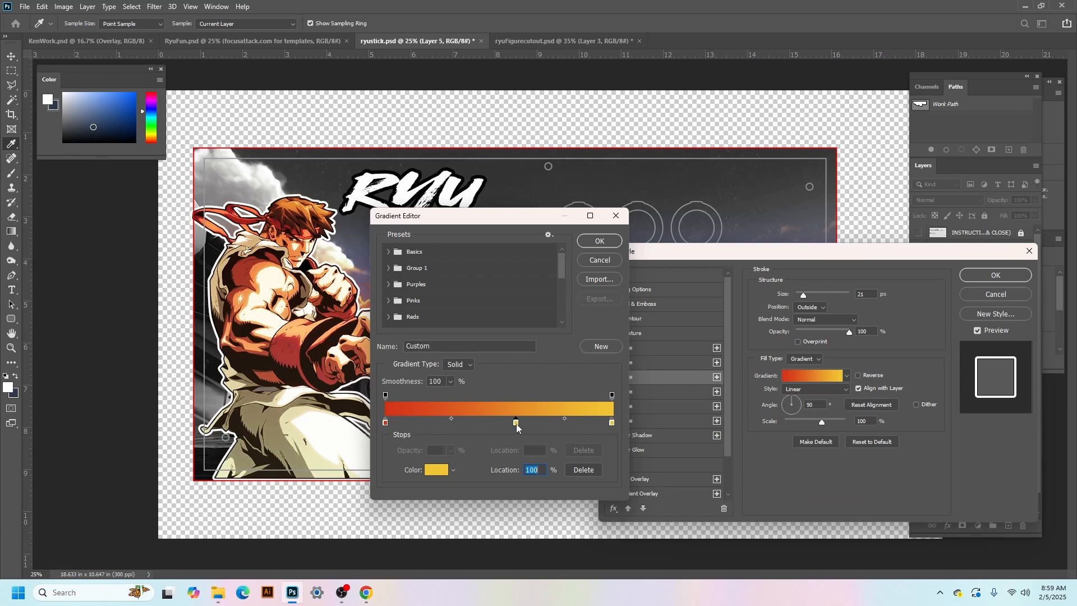
{"action": "double_click", "coordinate": [516, 422]}
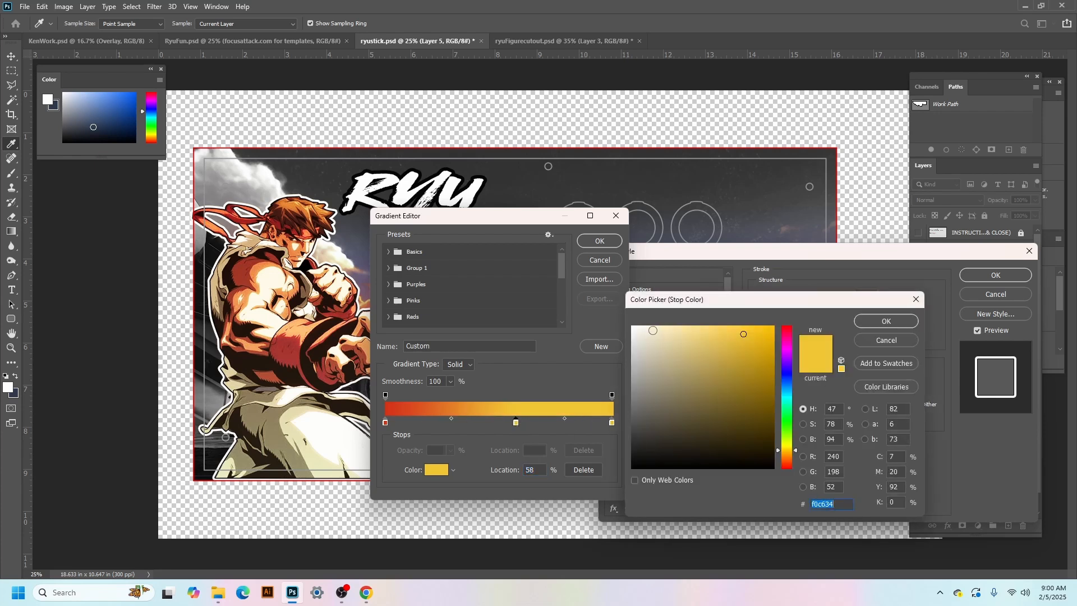
{"action": "left_click", "coordinate": [648, 329]}
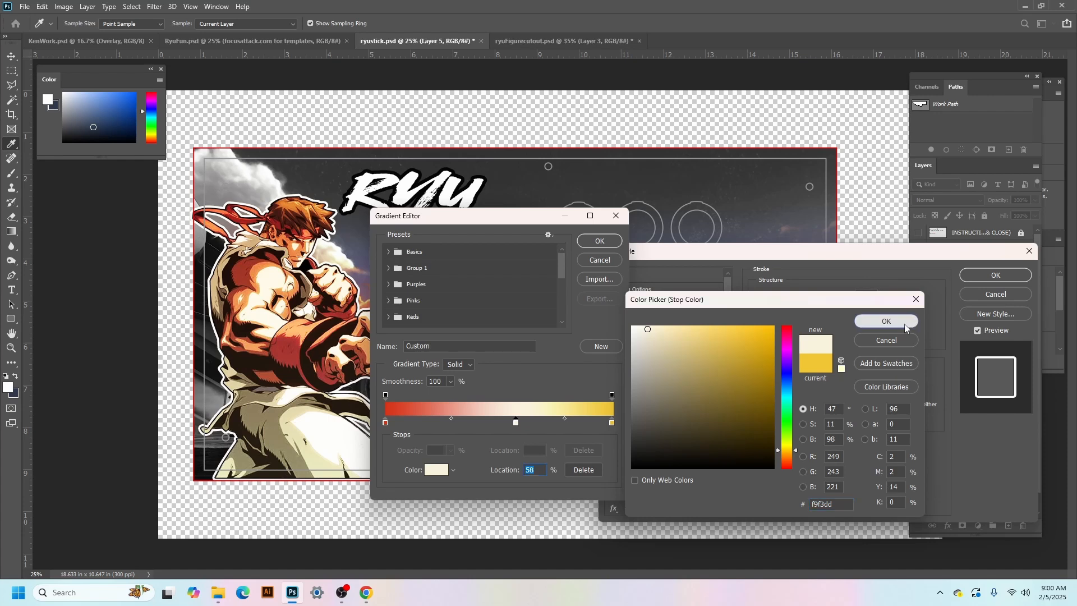
{"action": "left_click", "coordinate": [905, 324]}
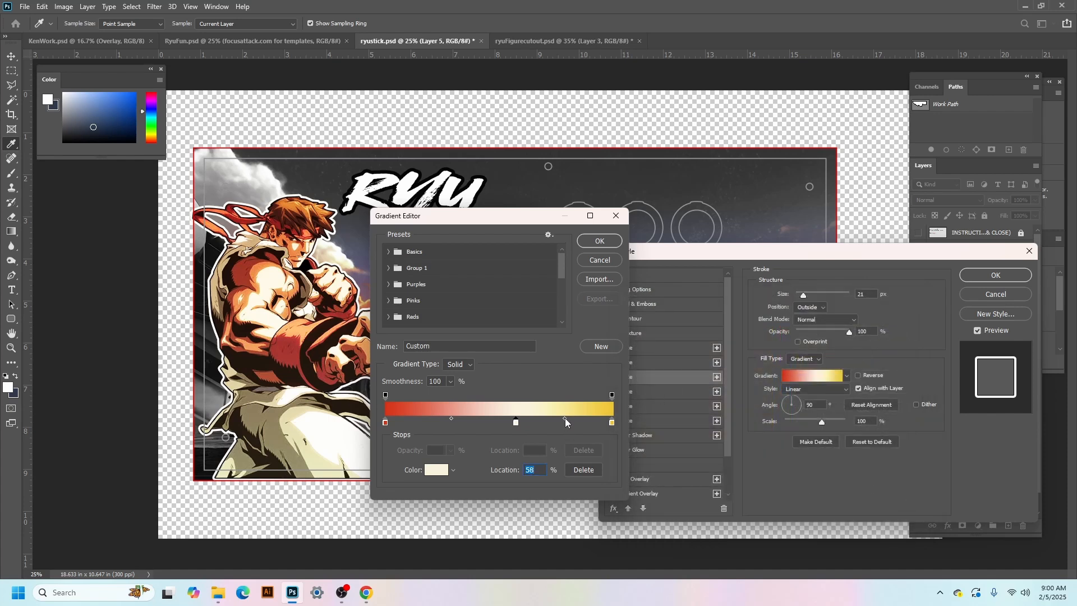
Step: Shift the gradient midpoints to 33% between cream and yellow and 78% between red and cream, and accept the gradient
{"action": "left_click_drag", "start_coordinate": [565, 420], "coordinate": [548, 419]}
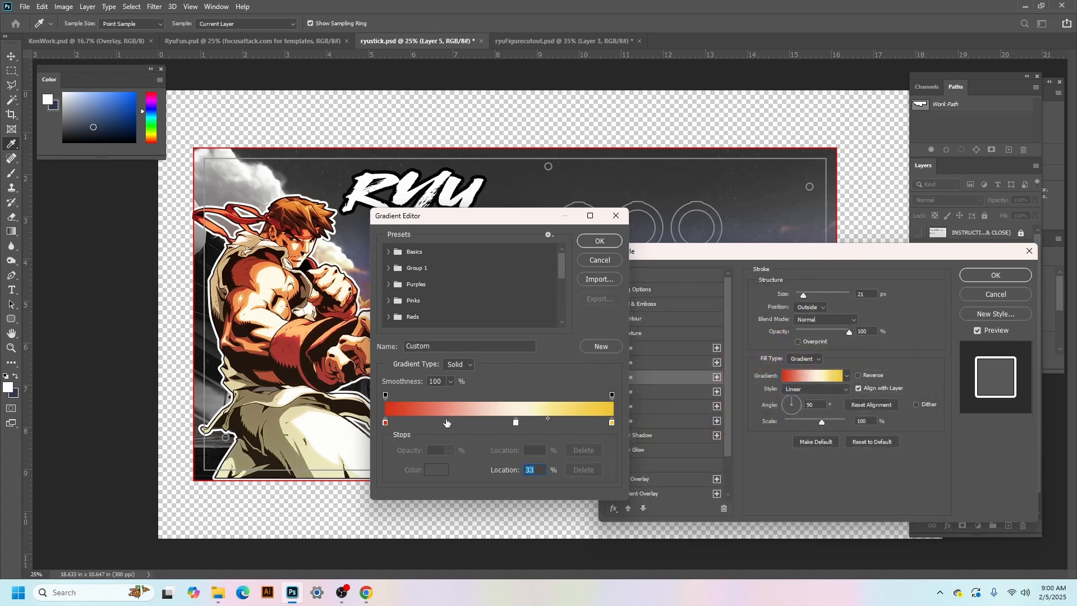
{"action": "left_click", "coordinate": [386, 423]}
{"action": "left_click_drag", "start_coordinate": [451, 418], "coordinate": [488, 419]}
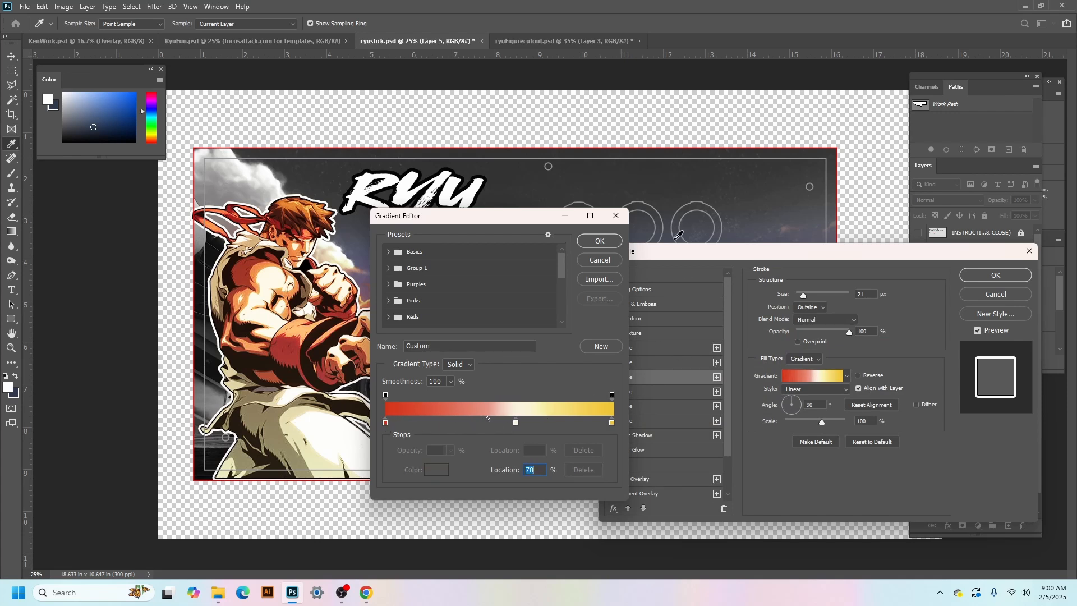
{"action": "left_click", "coordinate": [611, 241]}
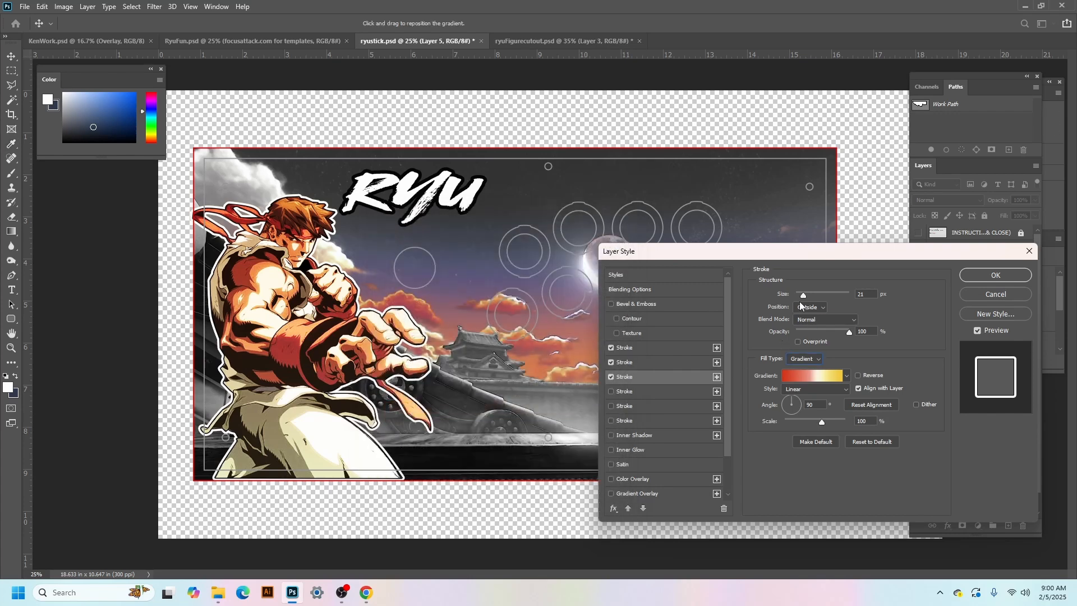
Step: Try the gradient stroke at 49 px with a 137° angle, and discard all the layer style changes
{"action": "left_click_drag", "start_coordinate": [805, 295], "coordinate": [810, 300]}
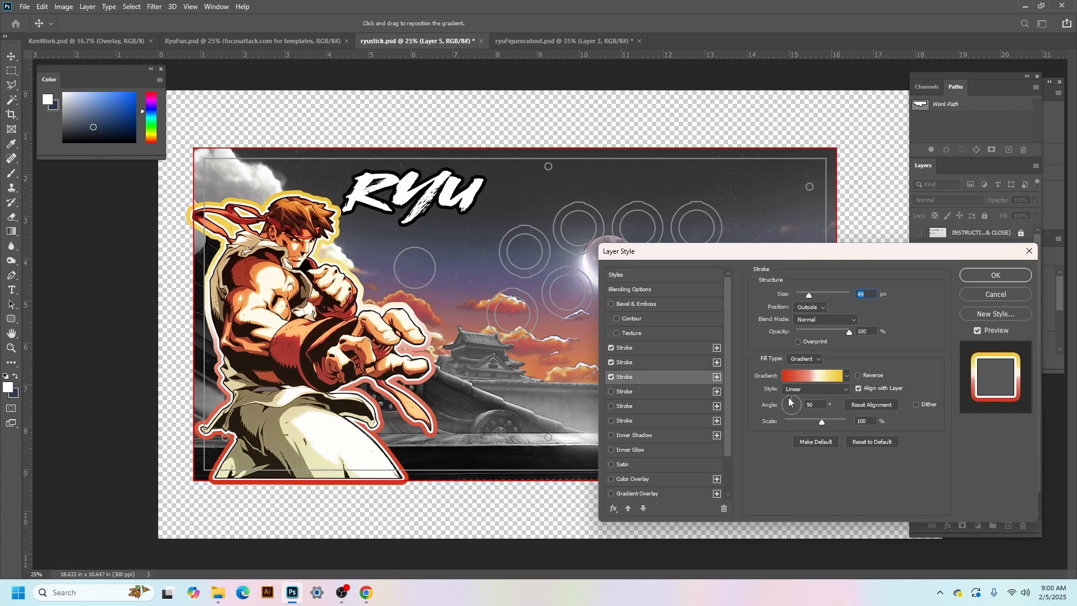
{"action": "left_click_drag", "start_coordinate": [789, 401], "coordinate": [784, 401]}
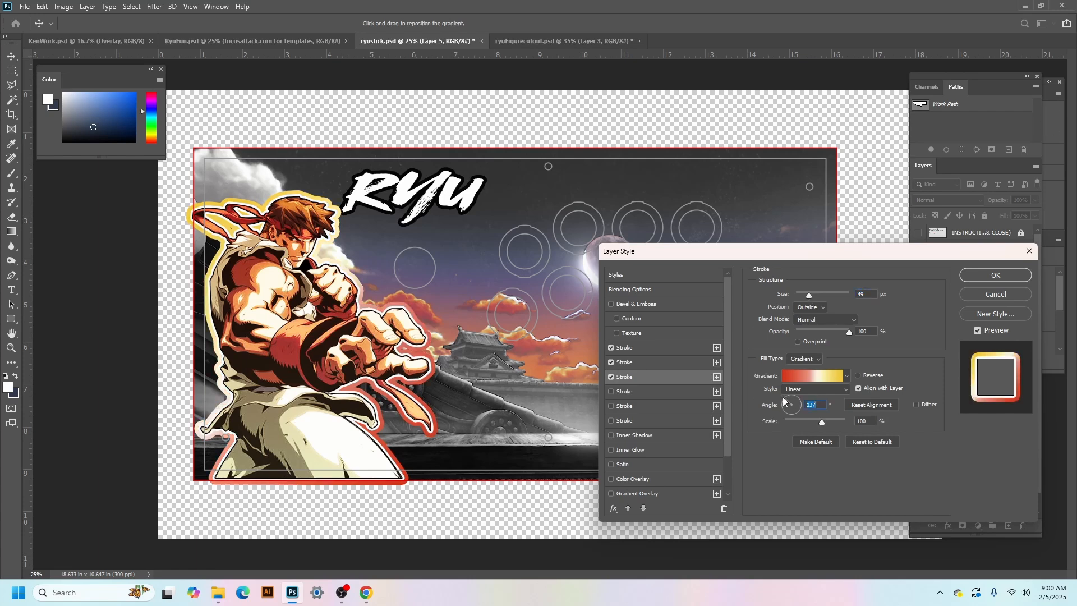
{"action": "left_click", "coordinate": [1001, 290]}
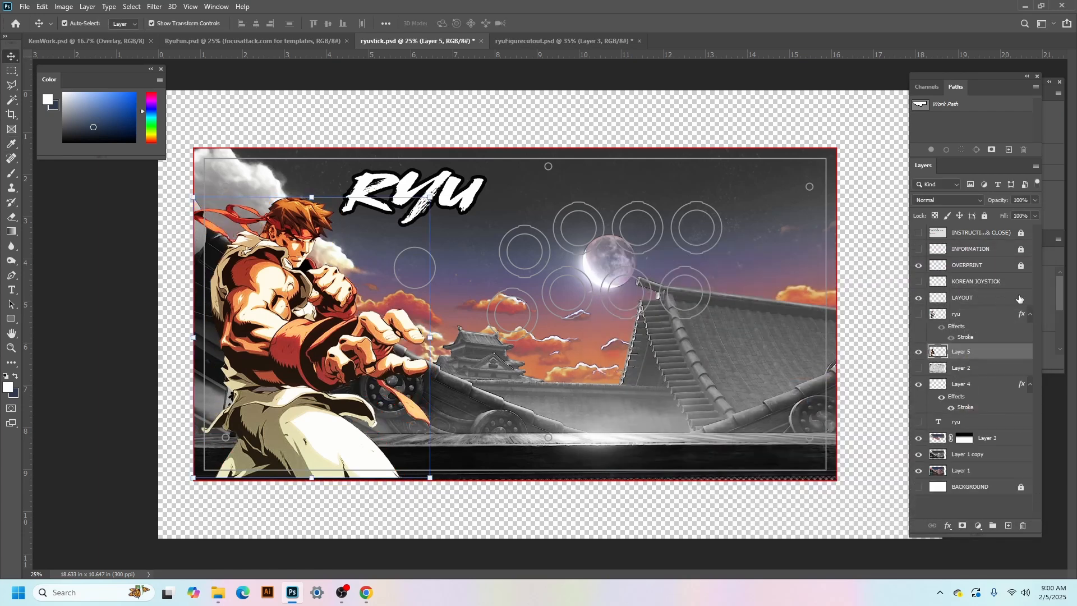
Step: Enable two outside strokes in the layer style of the Ryu figure on Layer 5, the first one black
{"action": "double_click", "coordinate": [990, 356]}
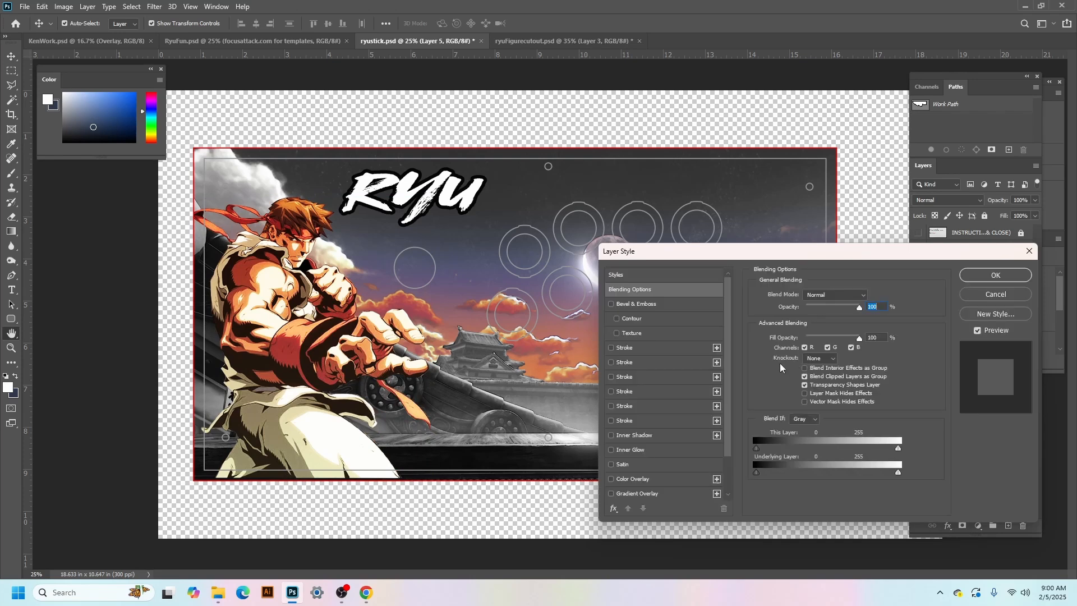
{"action": "left_click", "coordinate": [655, 347]}
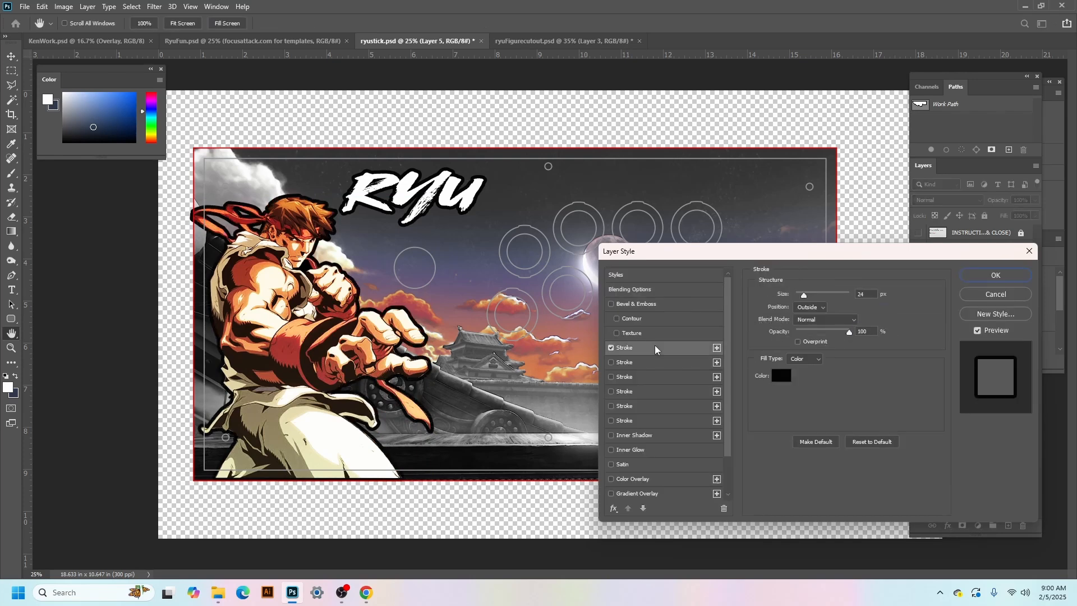
{"action": "left_click", "coordinate": [655, 363]}
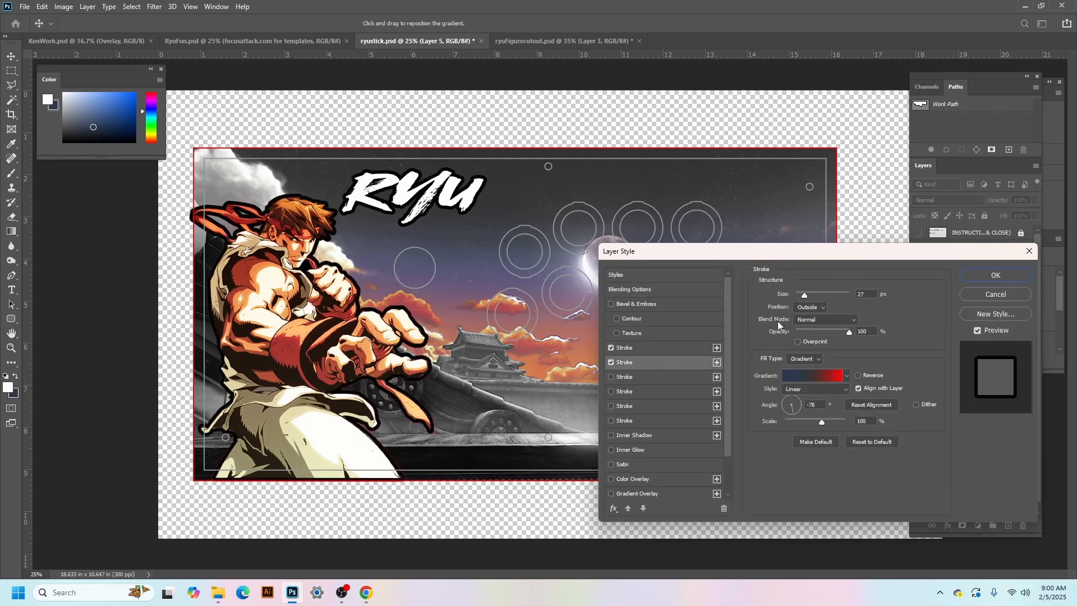
Step: Switch the figure's second stroke to a solid color fill and set it to near-white f7f8fd
{"action": "left_click", "coordinate": [847, 375]}
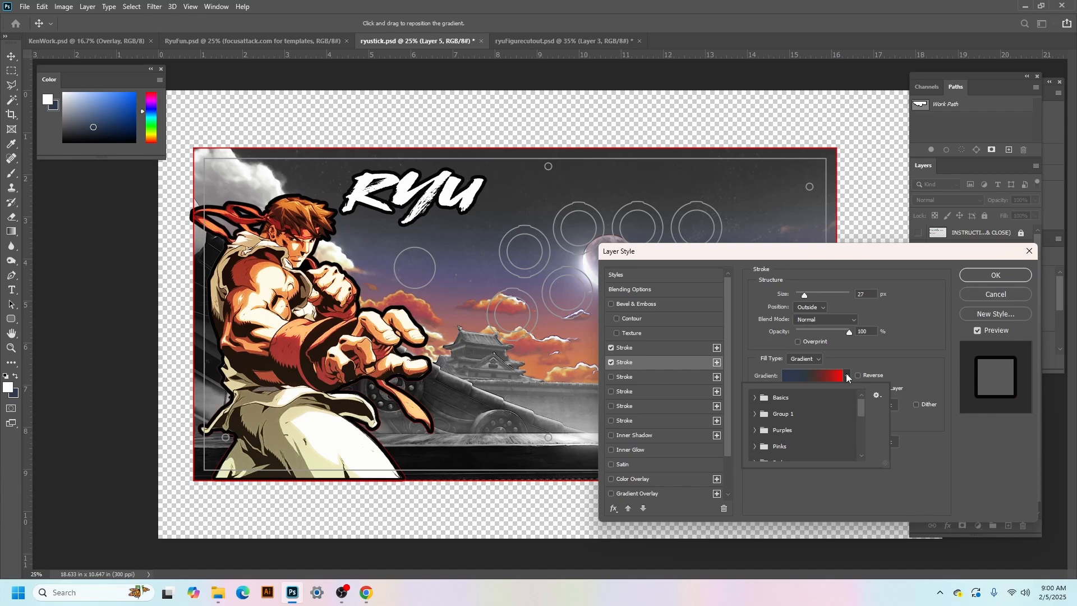
{"action": "left_click", "coordinate": [911, 375]}
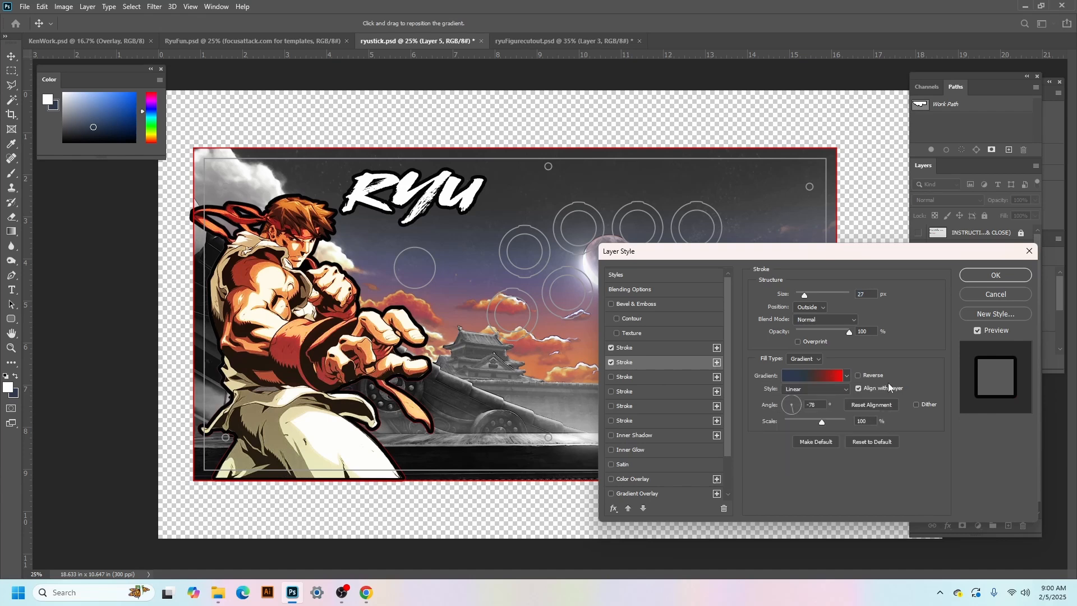
{"action": "left_click", "coordinate": [847, 377]}
{"action": "left_click", "coordinate": [858, 352]}
{"action": "left_click", "coordinate": [820, 358]}
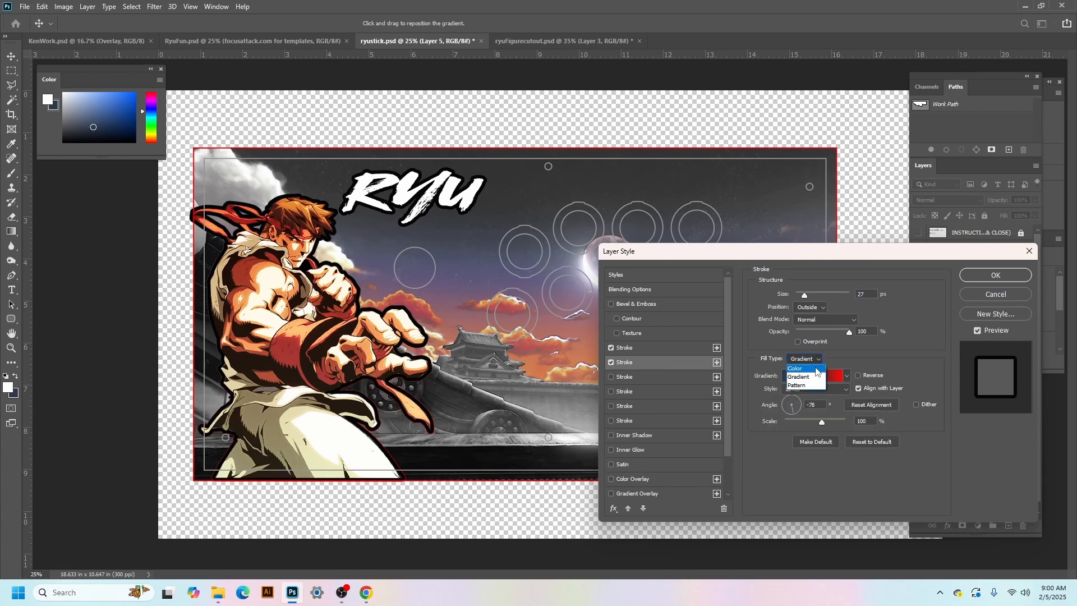
{"action": "left_click", "coordinate": [816, 366]}
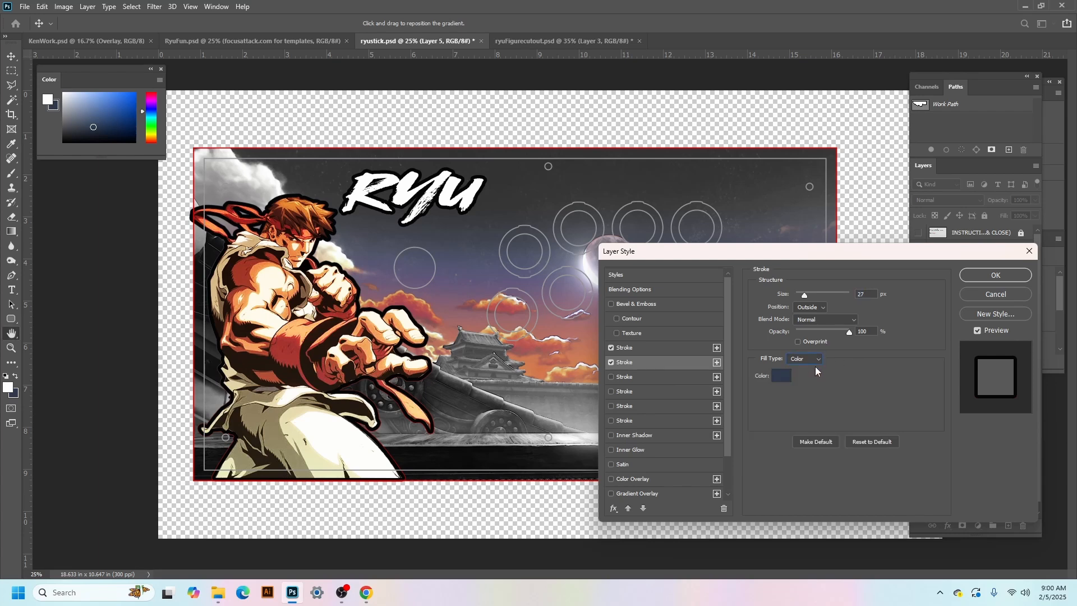
{"action": "left_click", "coordinate": [783, 376]}
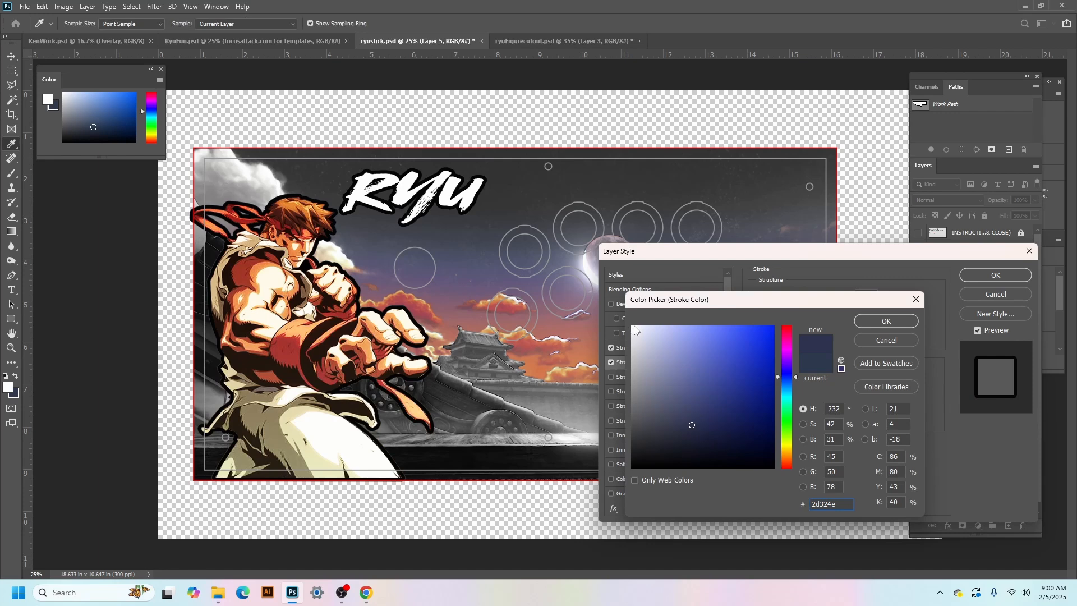
{"action": "left_click", "coordinate": [635, 327]}
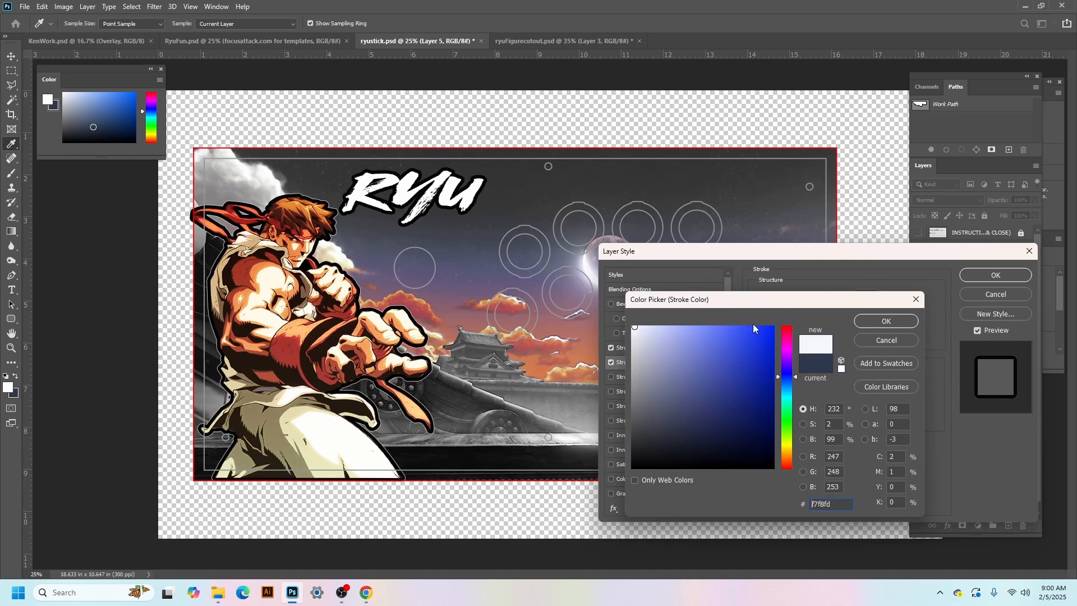
{"action": "left_click", "coordinate": [875, 326]}
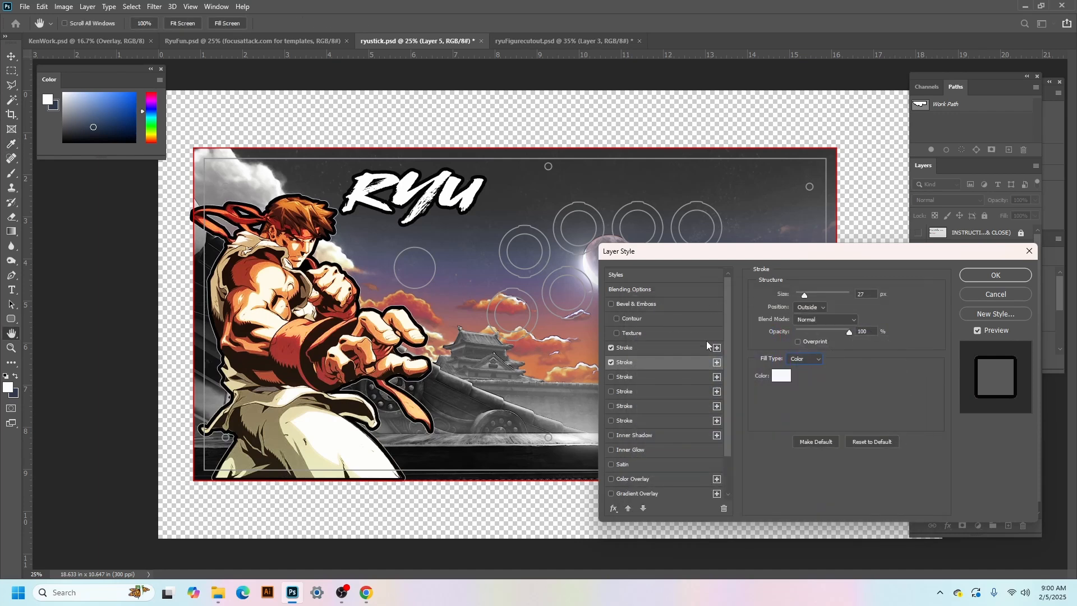
Step: Set the figure's black stroke to 6 px and the white stroke to 21 px, and accept the layer style
{"action": "left_click", "coordinate": [633, 349]}
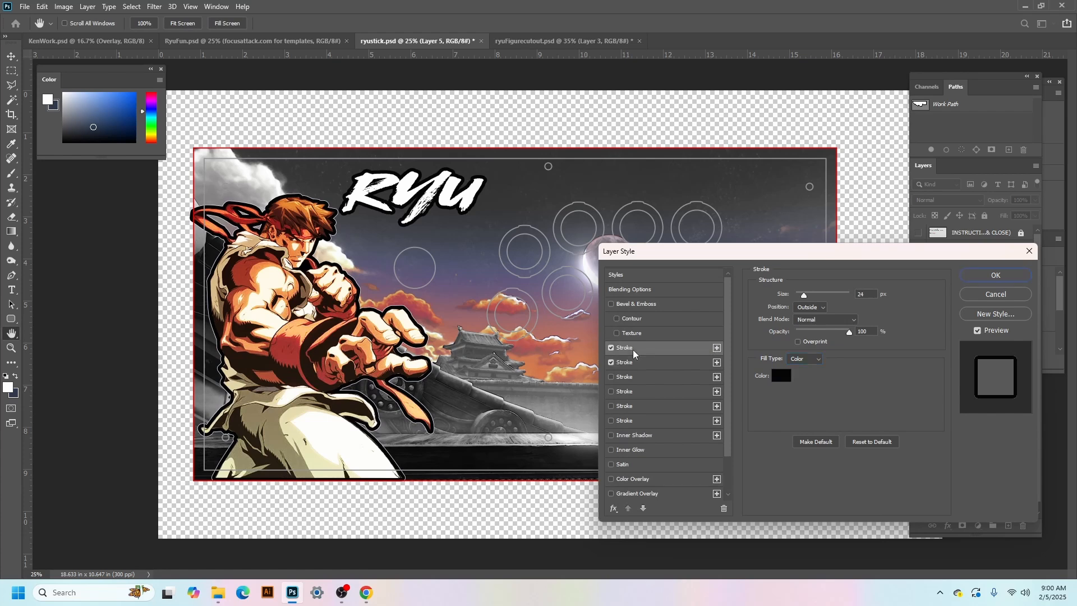
{"action": "left_click_drag", "start_coordinate": [805, 298], "coordinate": [800, 295]}
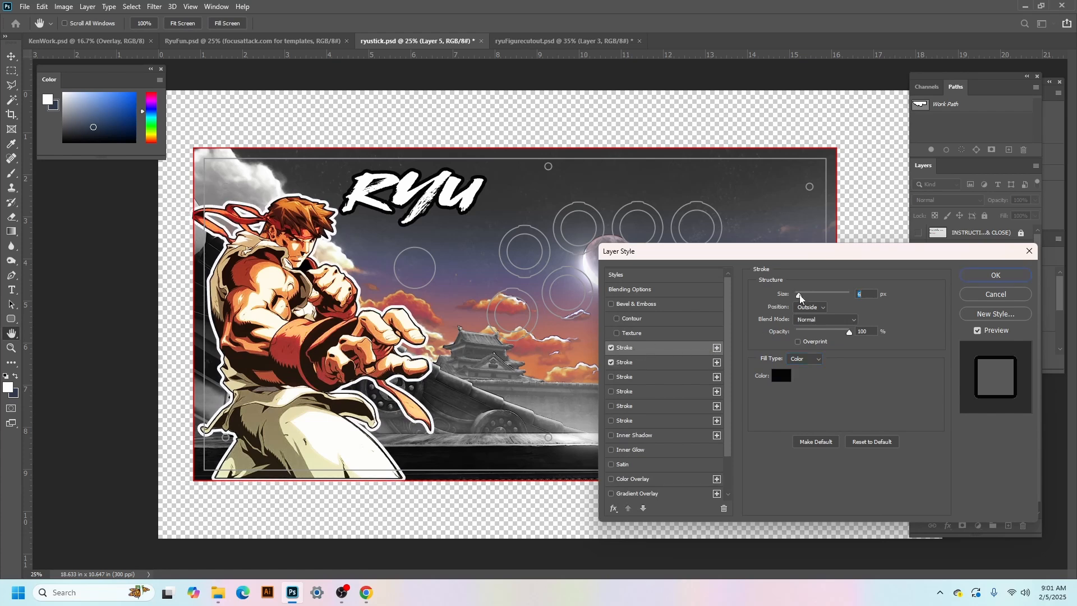
{"action": "left_click", "coordinate": [658, 362]}
{"action": "left_click_drag", "start_coordinate": [806, 296], "coordinate": [803, 294]}
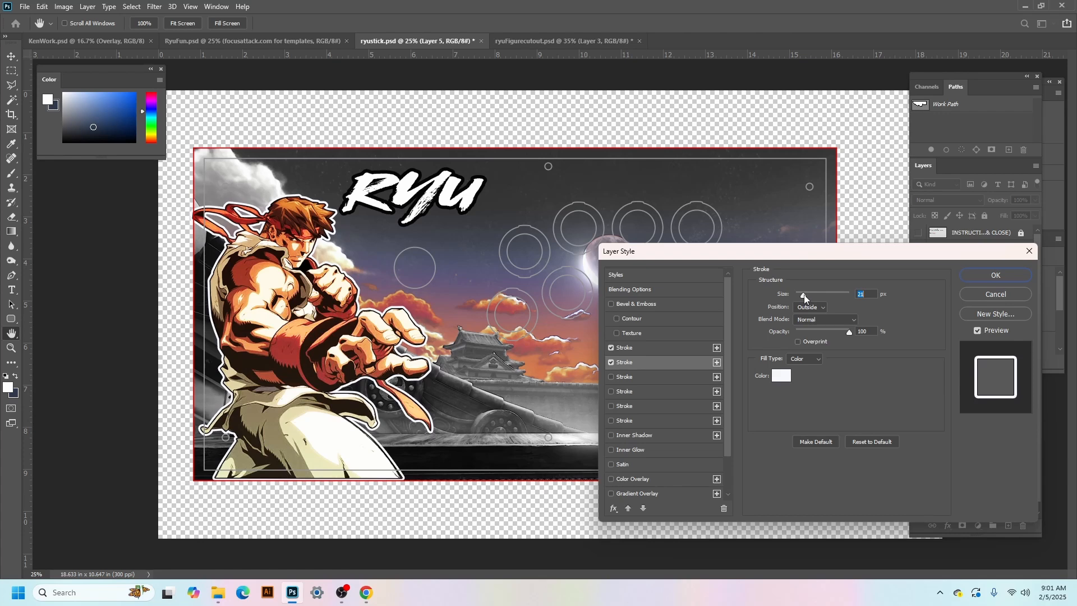
{"action": "left_click", "coordinate": [1024, 276]}
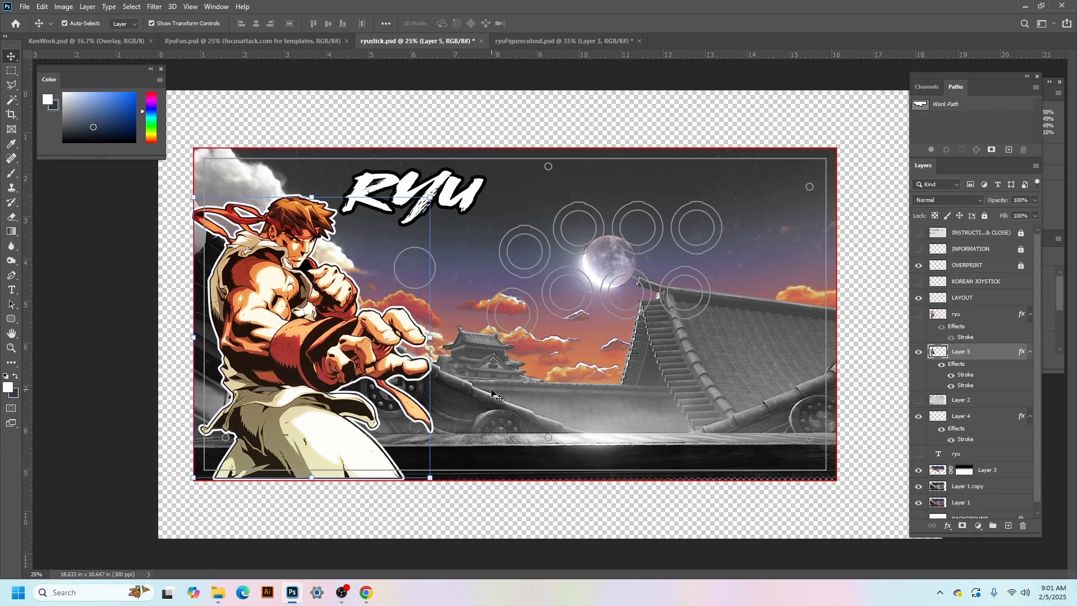
Step: Move the outlined Ryu figure slightly to the right in the artwork and deselect its layer
{"action": "left_click_drag", "start_coordinate": [279, 309], "coordinate": [289, 308]}
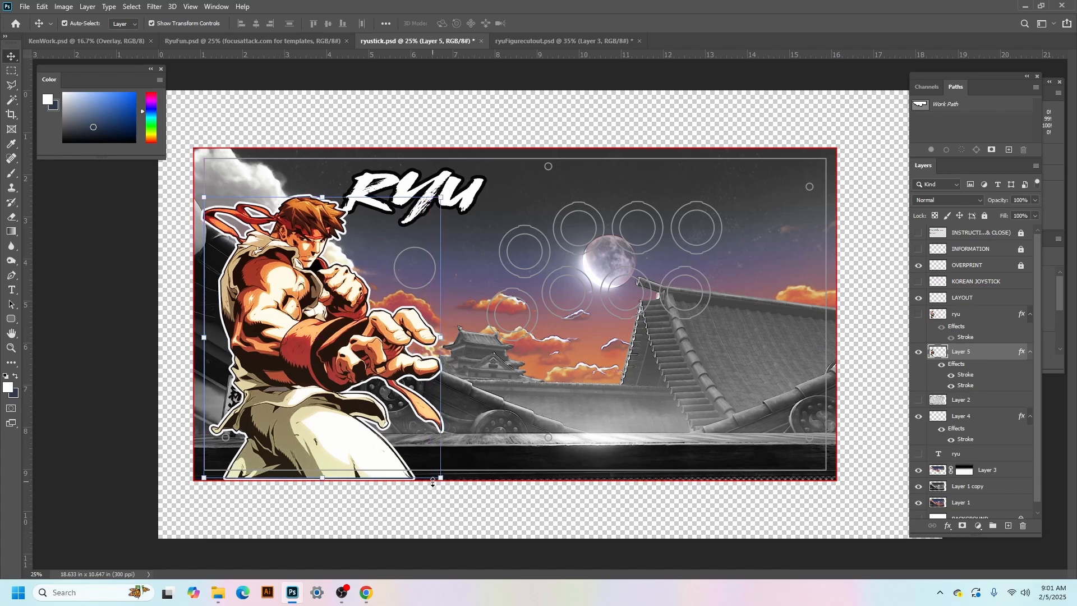
{"action": "left_click", "coordinate": [470, 505]}
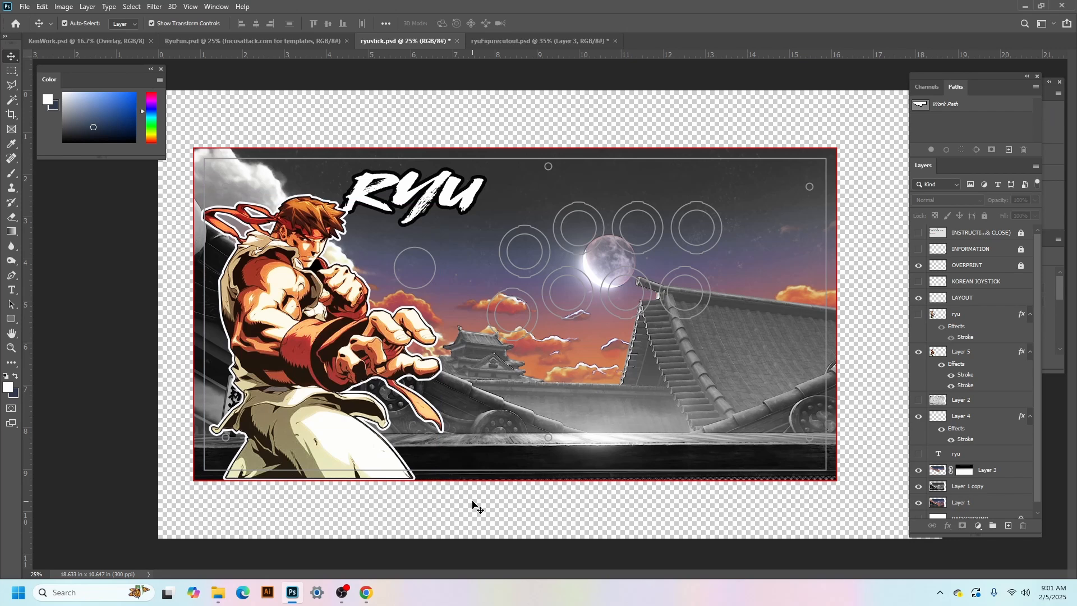